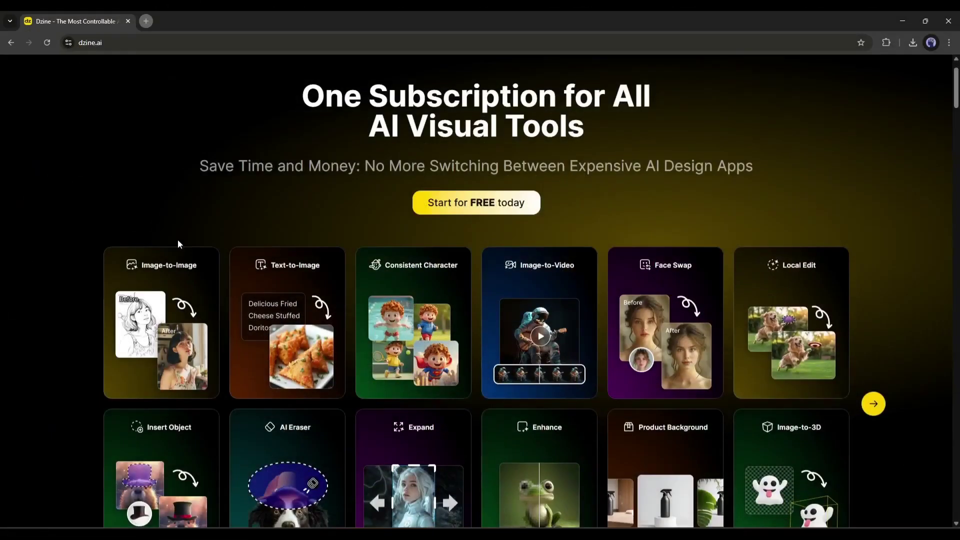
# Step: Scroll through the dzine.ai landing page to browse its features
pyautogui.scroll(-15, 254, 283)
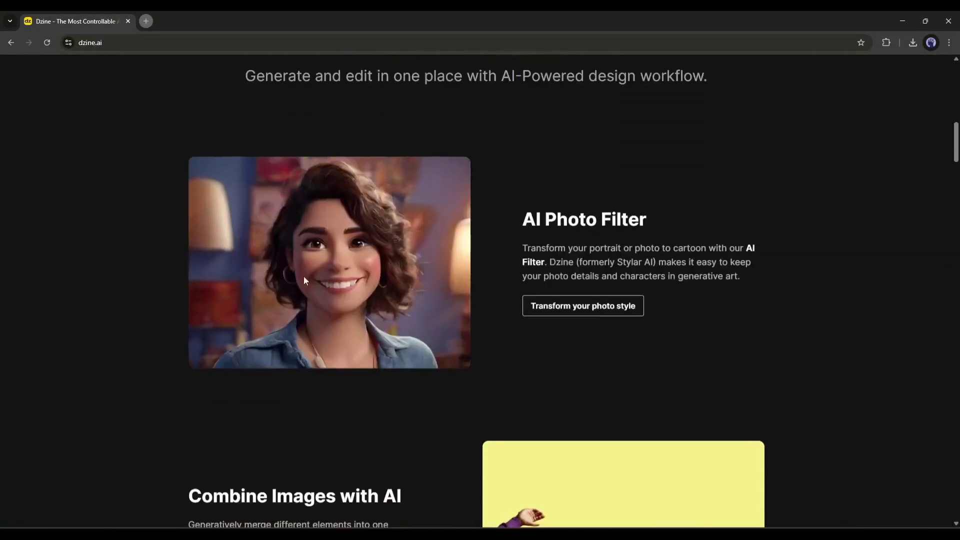
pyautogui.scroll(-20, 338, 281)
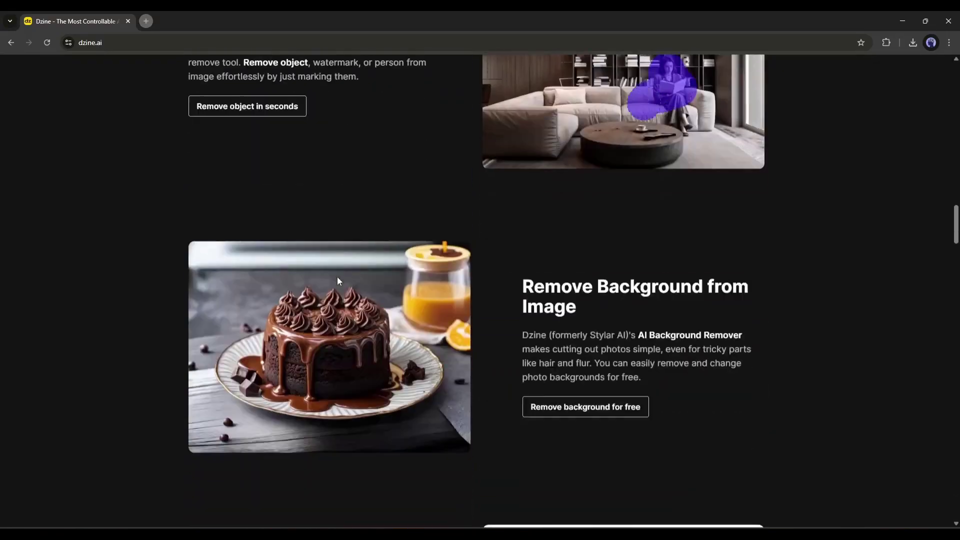
pyautogui.scroll(-12, 337, 281)
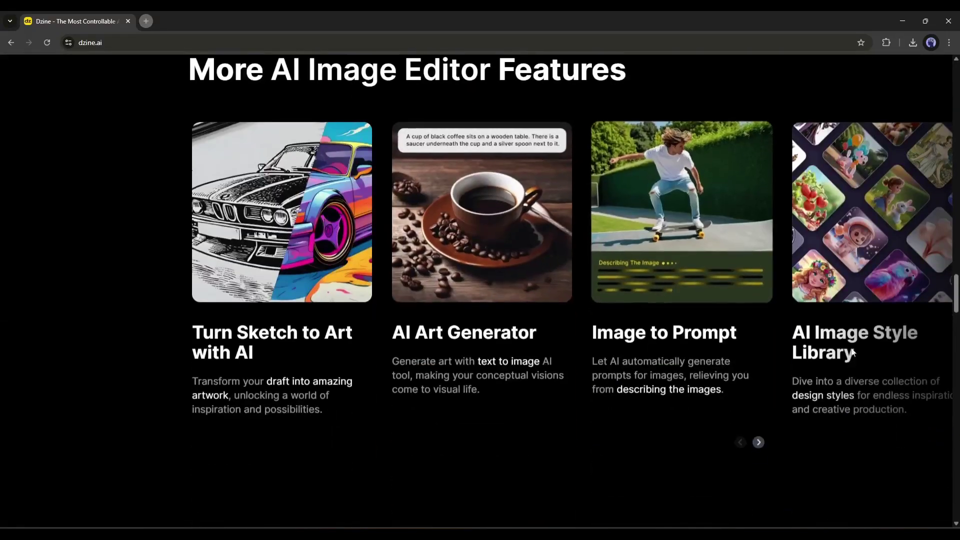
pyautogui.scroll(11, 874, 356)
pyautogui.scroll(20, 874, 356)
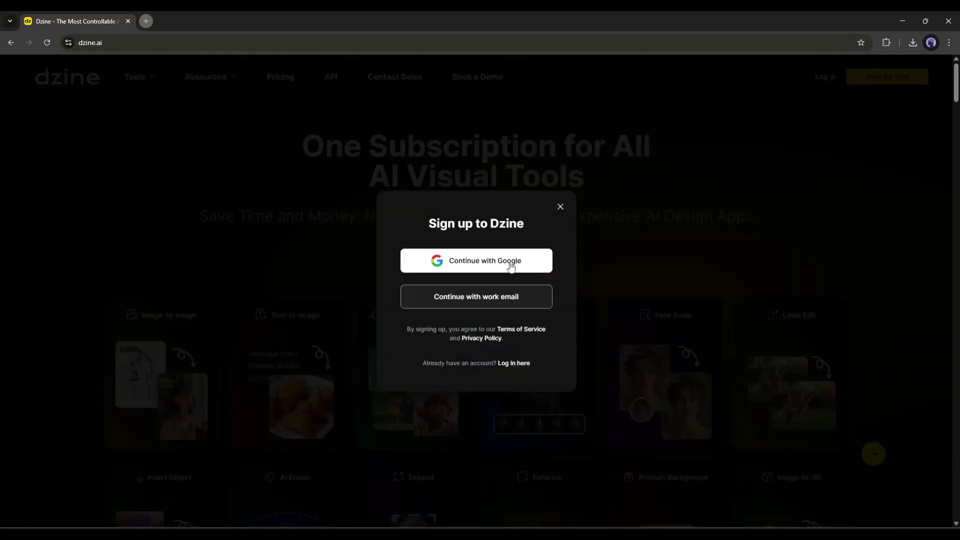
# Step: Sign up with a work email, then browse the tools on the signed-in home page
pyautogui.click(450, 296)
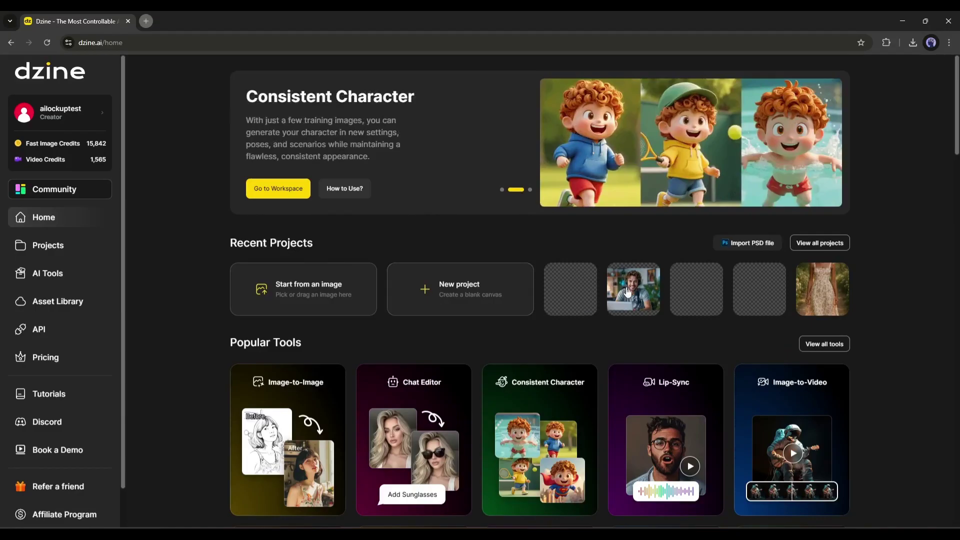
pyautogui.scroll(-5, 442, 283)
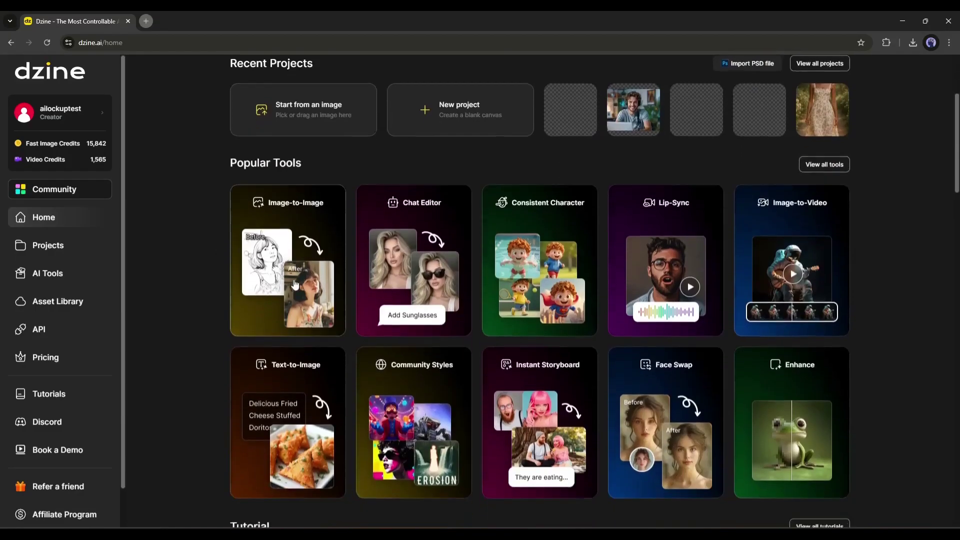
pyautogui.scroll(-5, 467, 285)
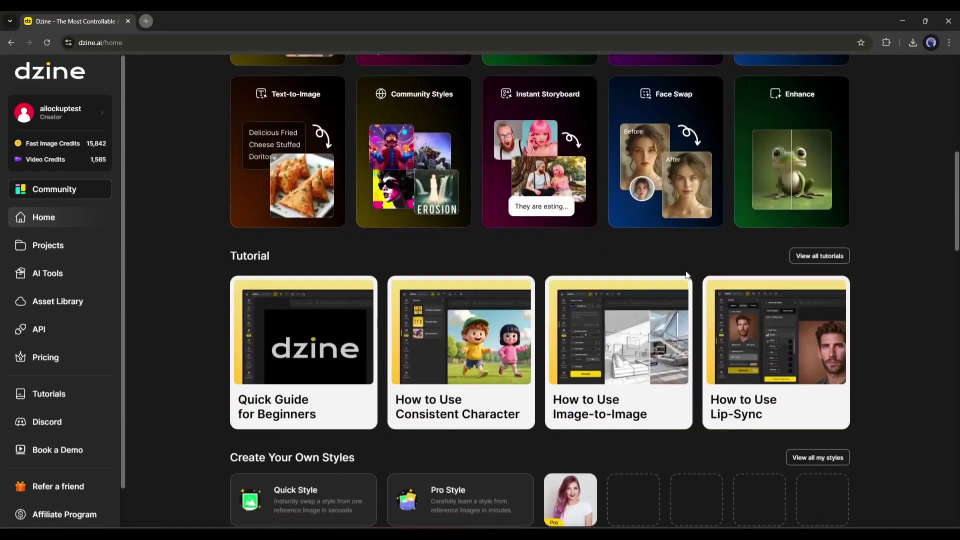
pyautogui.scroll(-8, 687, 275)
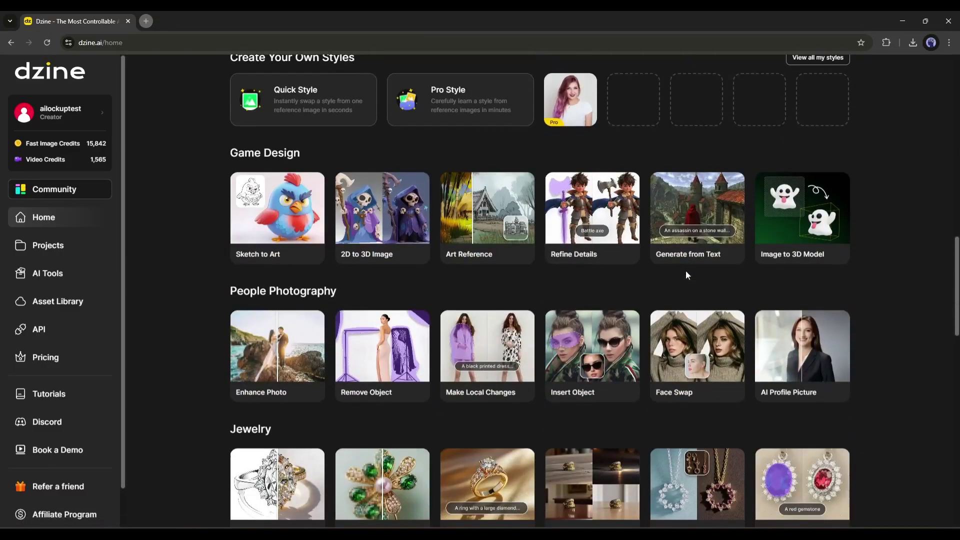
pyautogui.scroll(-13, 366, 276)
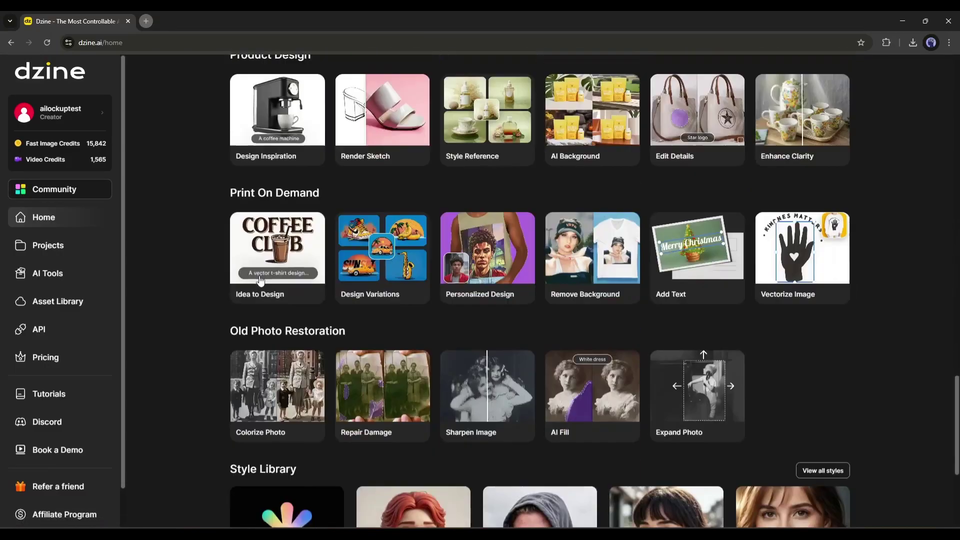
pyautogui.scroll(20, 351, 260)
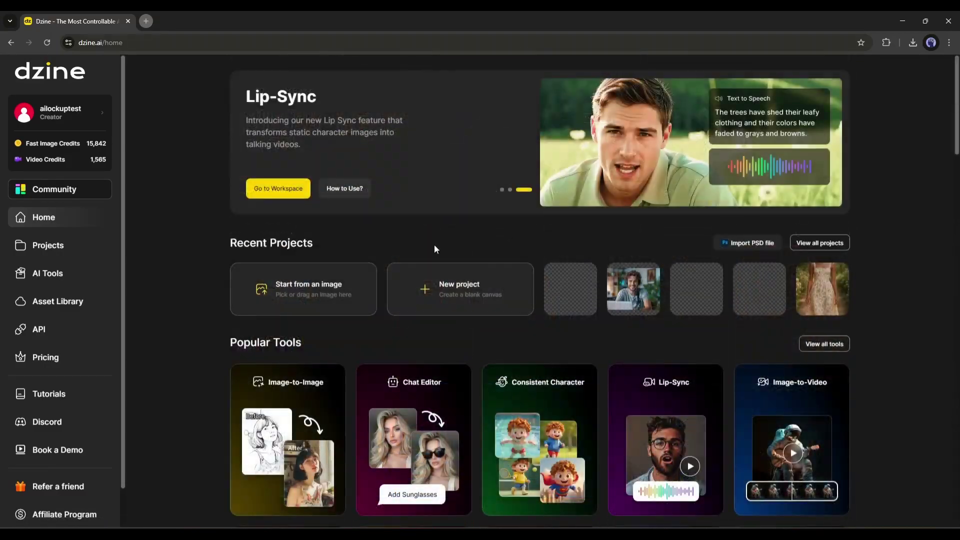
# Step: Create a blank project named 'Anime' with a 16:9, 1536 × 864 canvas
pyautogui.click(456, 289)
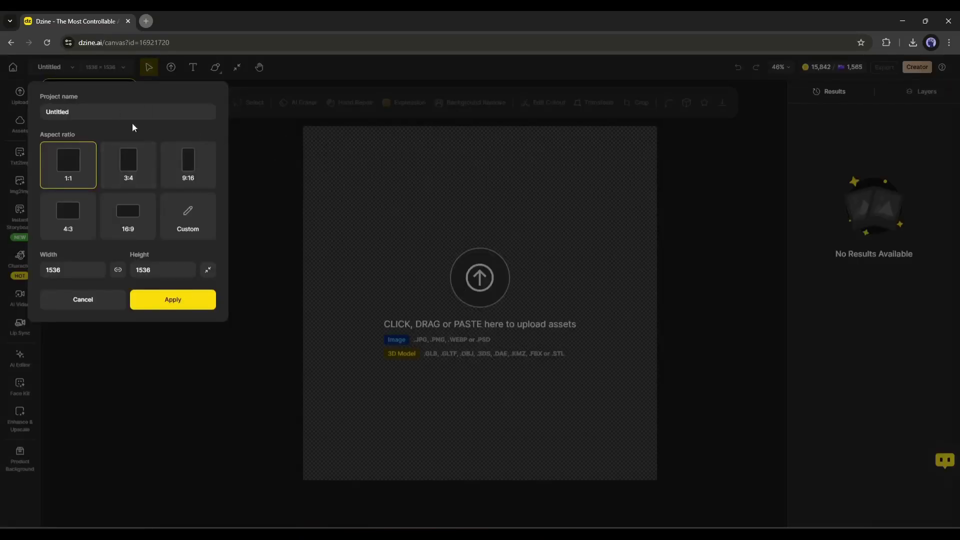
pyautogui.click(162, 168)
pyautogui.click(67, 107)
pyautogui.write('Anime')
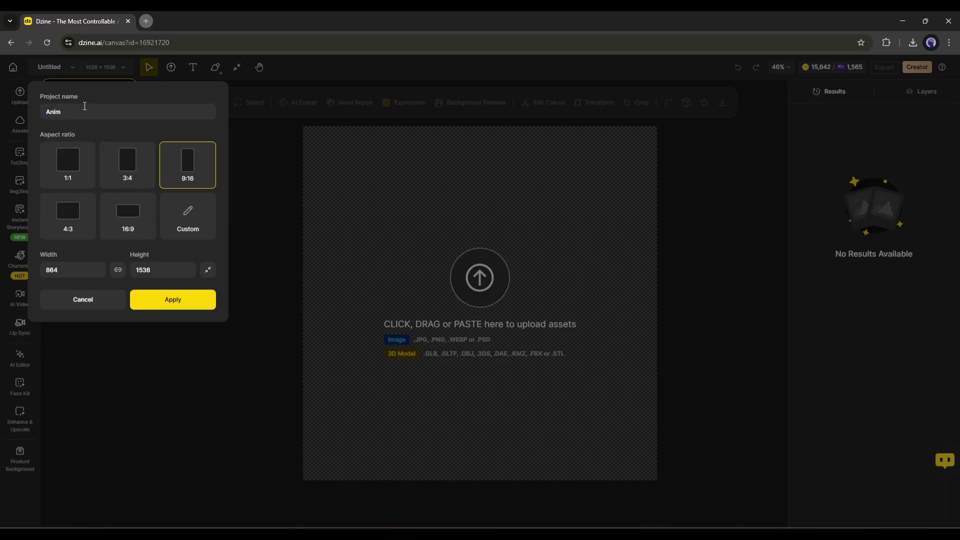
pyautogui.click(63, 152)
pyautogui.click(133, 153)
pyautogui.click(188, 162)
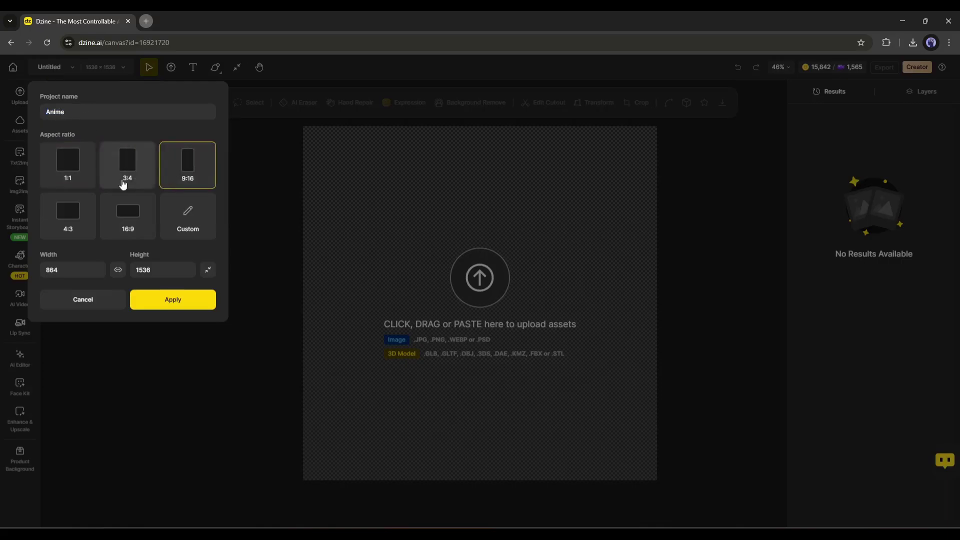
pyautogui.click(67, 163)
pyautogui.click(134, 208)
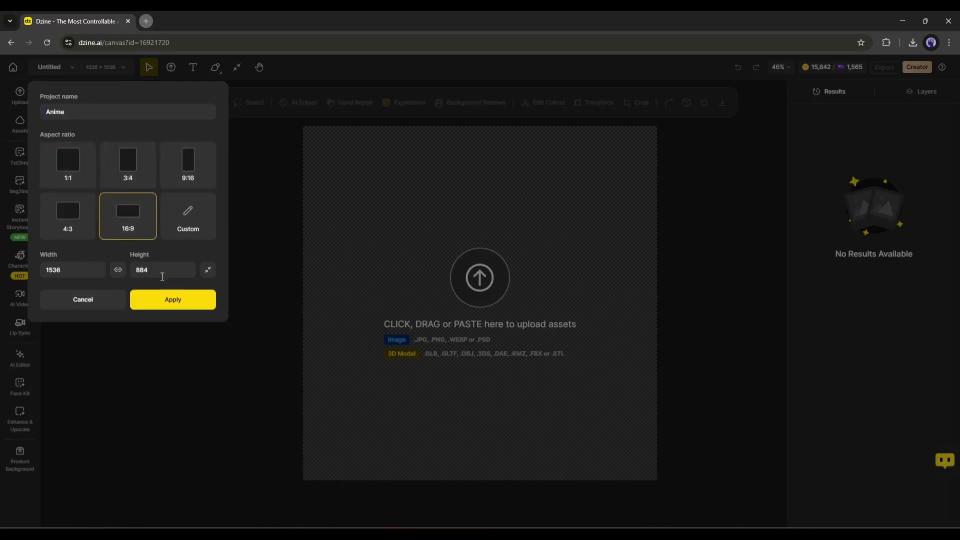
pyautogui.click(172, 304)
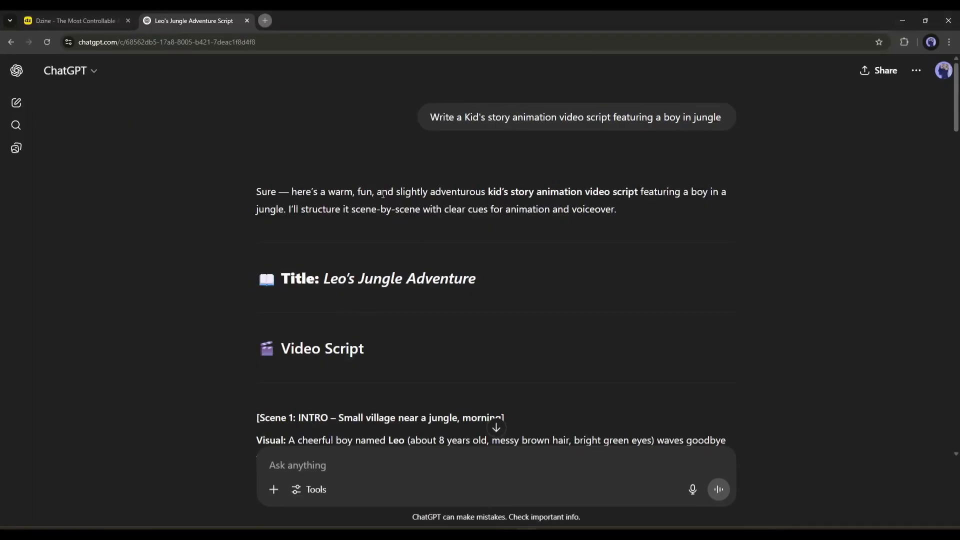
# Step: Read the Leo's Jungle Adventure script in ChatGPT from its title to THE END
pyautogui.scroll(-10, 259, 180)
pyautogui.scroll(4, 266, 198)
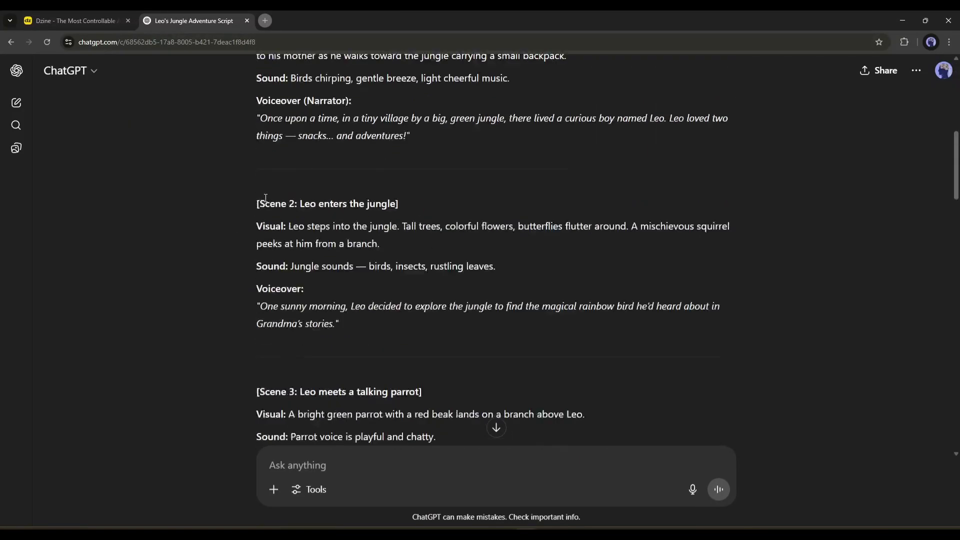
pyautogui.scroll(8, 265, 198)
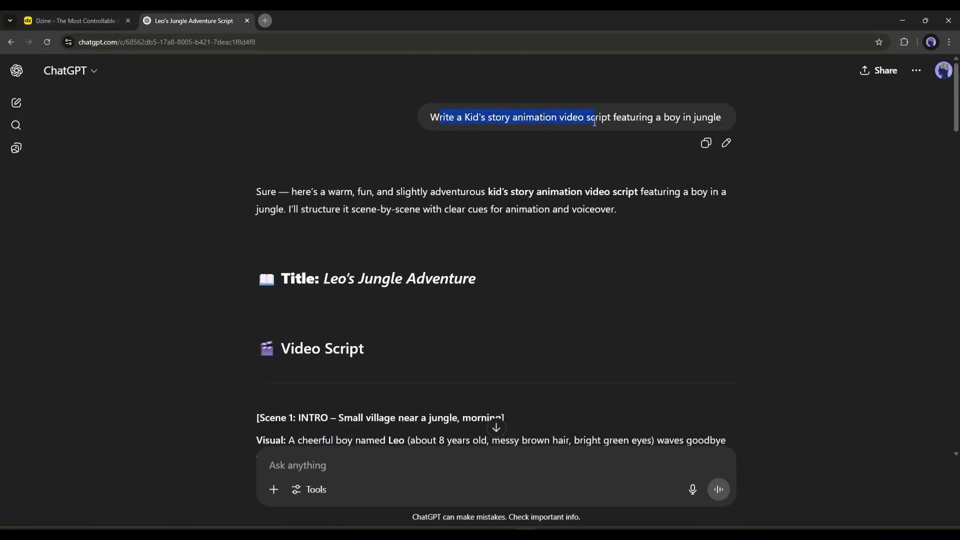
pyautogui.moveTo(614, 109); pyautogui.dragTo(450, 145)
pyautogui.click(424, 209)
pyautogui.scroll(-20, 219, 221)
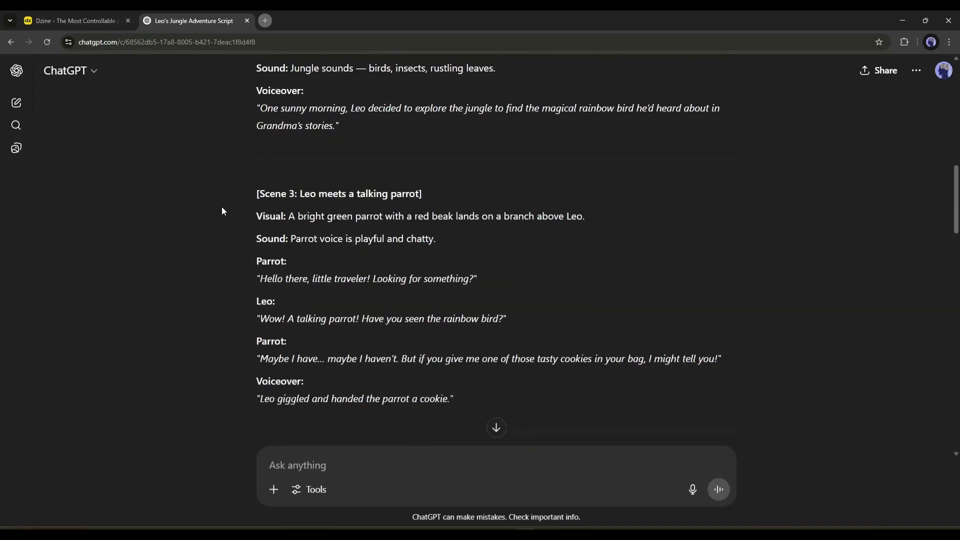
pyautogui.scroll(-15, 222, 210)
pyautogui.scroll(15, 222, 210)
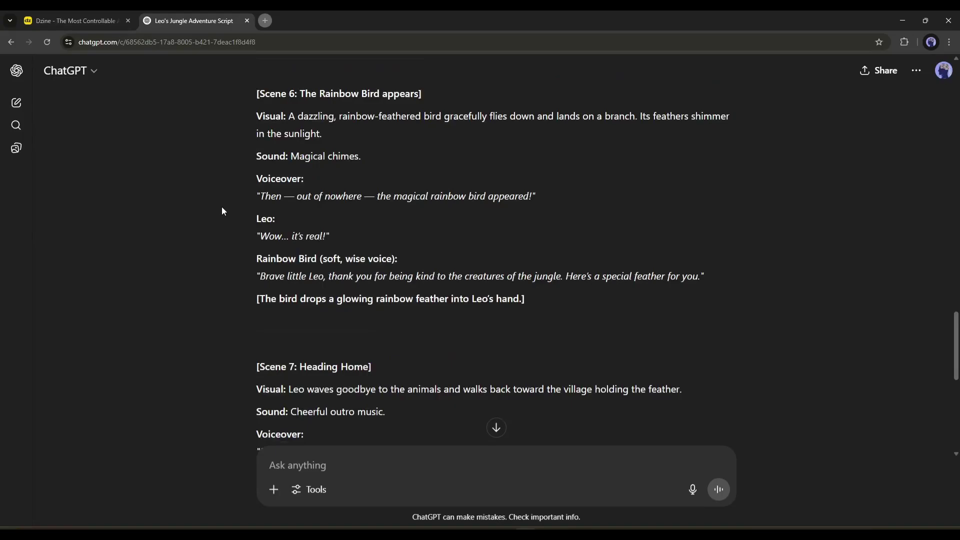
pyautogui.scroll(20, 222, 211)
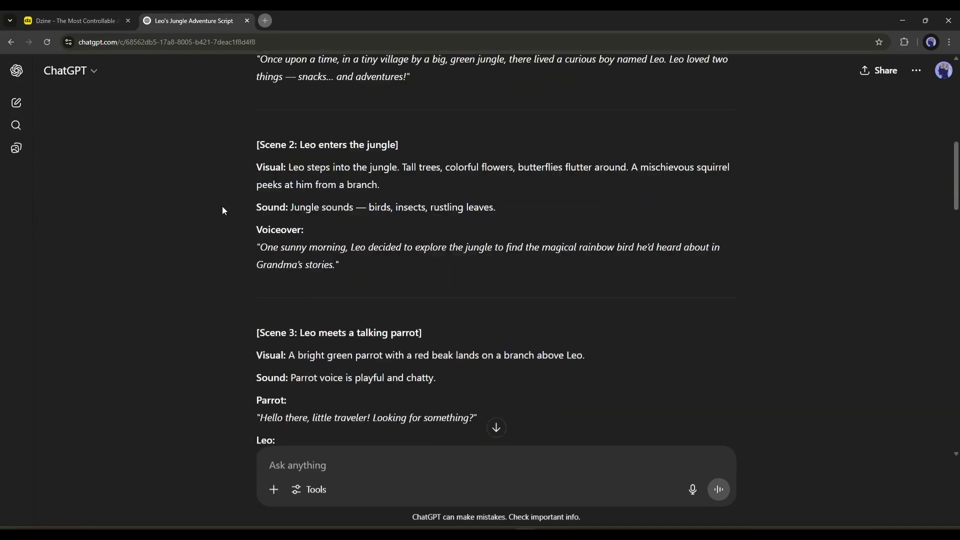
pyautogui.scroll(2, 222, 207)
pyautogui.scroll(-15, 223, 206)
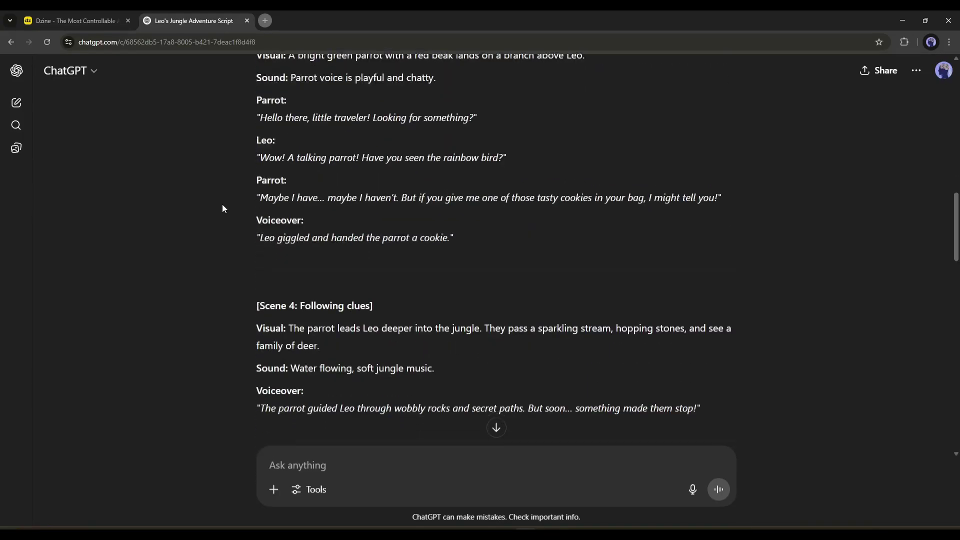
pyautogui.scroll(-10, 223, 209)
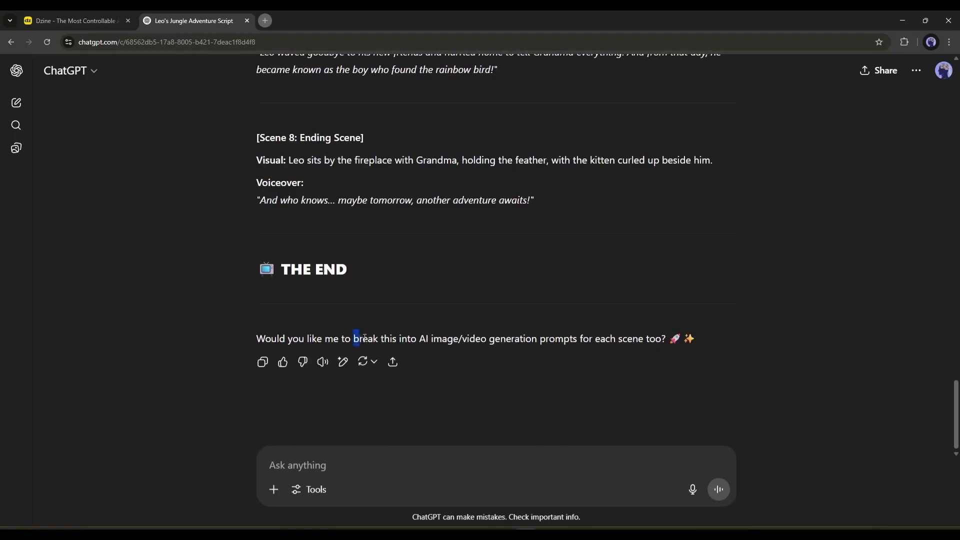
# Step: Ask ChatGPT for per-scene image prompts by resending its offer without the video wording
pyautogui.moveTo(365, 339); pyautogui.dragTo(638, 343)
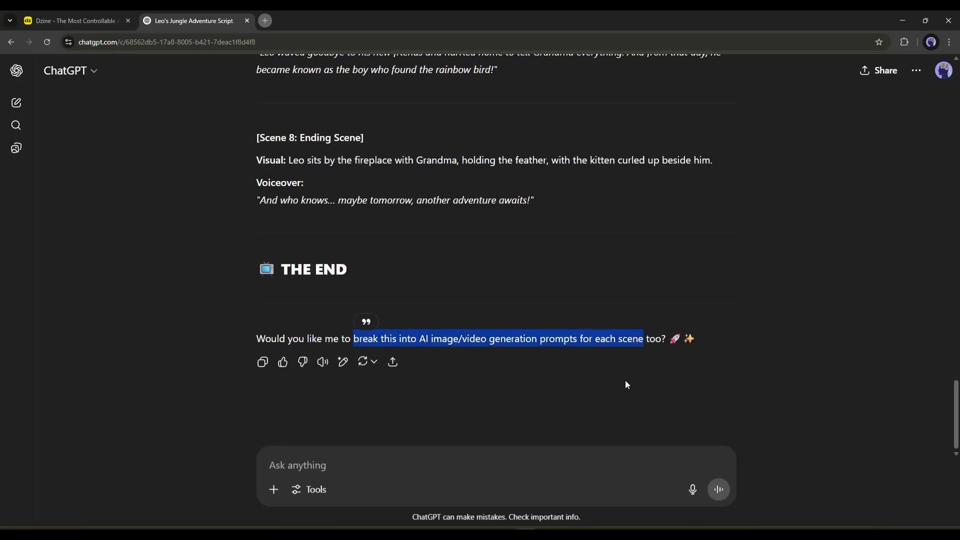
pyautogui.click(382, 461)
pyautogui.write('break this into AI image/video generation prompts for each scene')
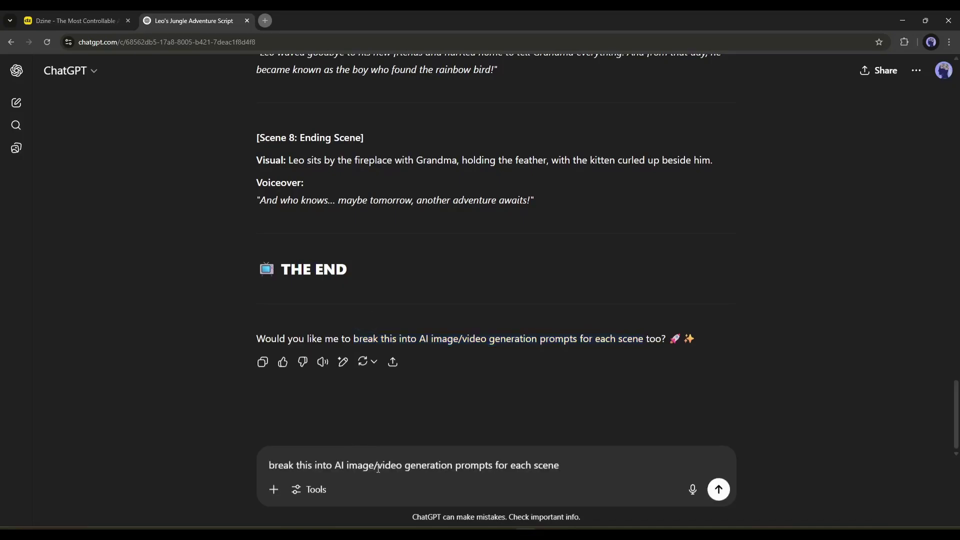
pyautogui.moveTo(398, 466); pyautogui.dragTo(403, 465)
pyautogui.press('BackSpace')
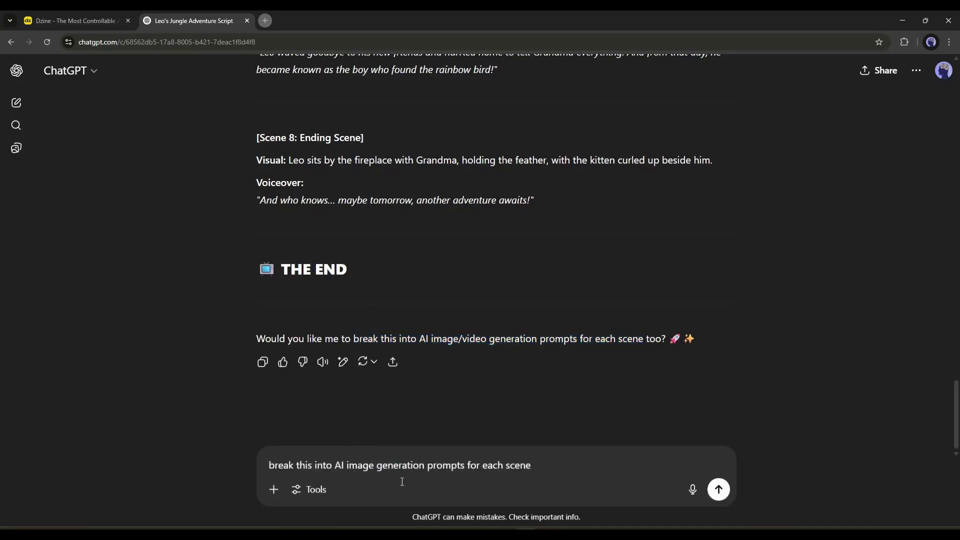
pyautogui.click(719, 489)
# Step: Review the returned scene prompts and select the Scene 1 image prompt
pyautogui.scroll(-9, 400, 215)
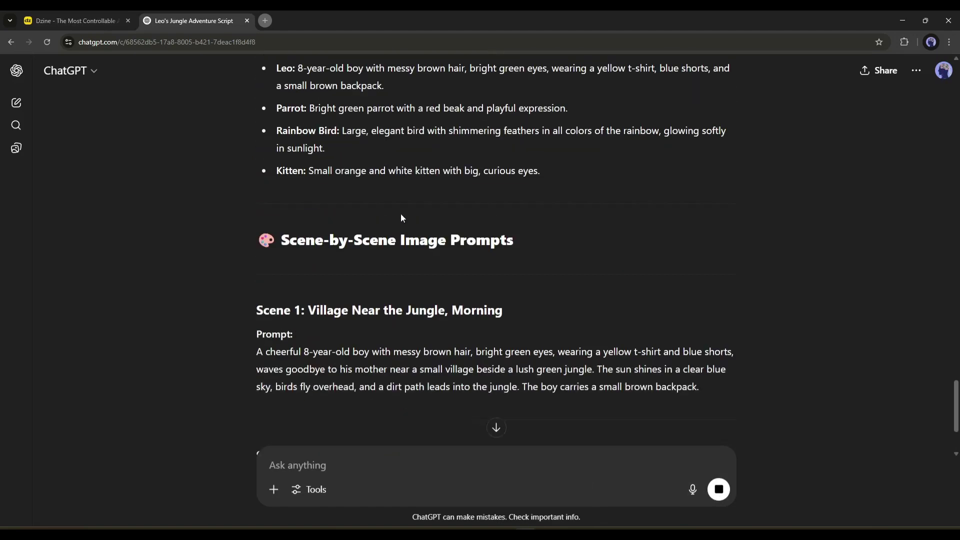
pyautogui.scroll(-15, 439, 302)
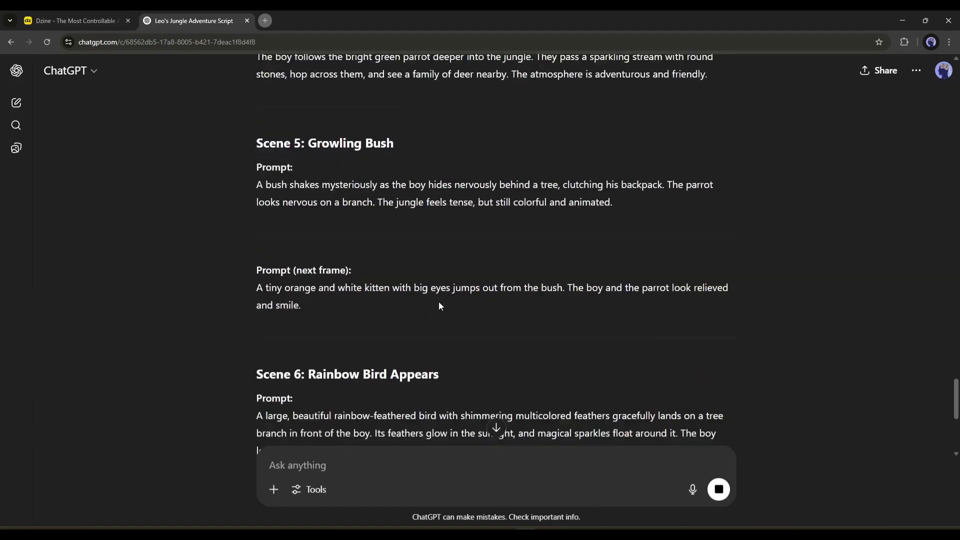
pyautogui.scroll(-7, 425, 280)
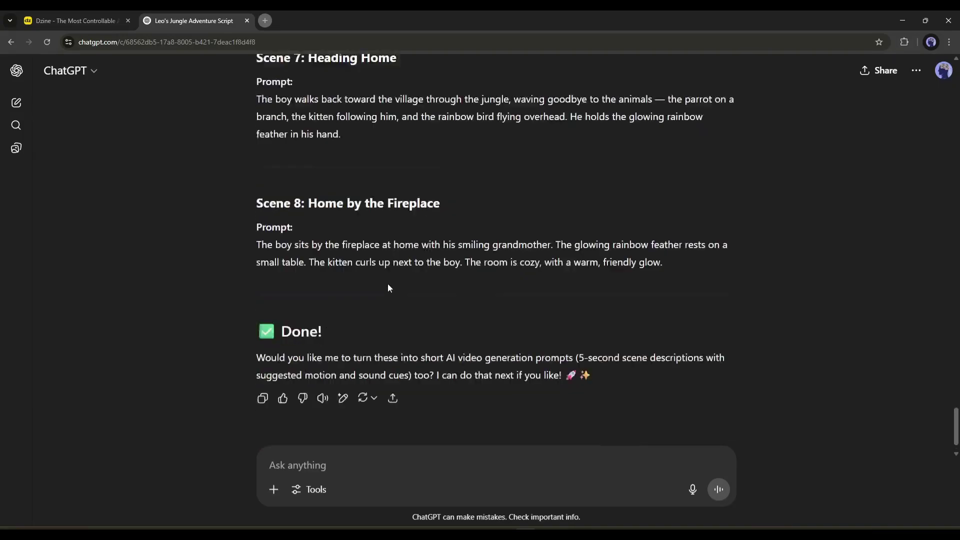
pyautogui.scroll(16, 388, 283)
pyautogui.scroll(9, 312, 338)
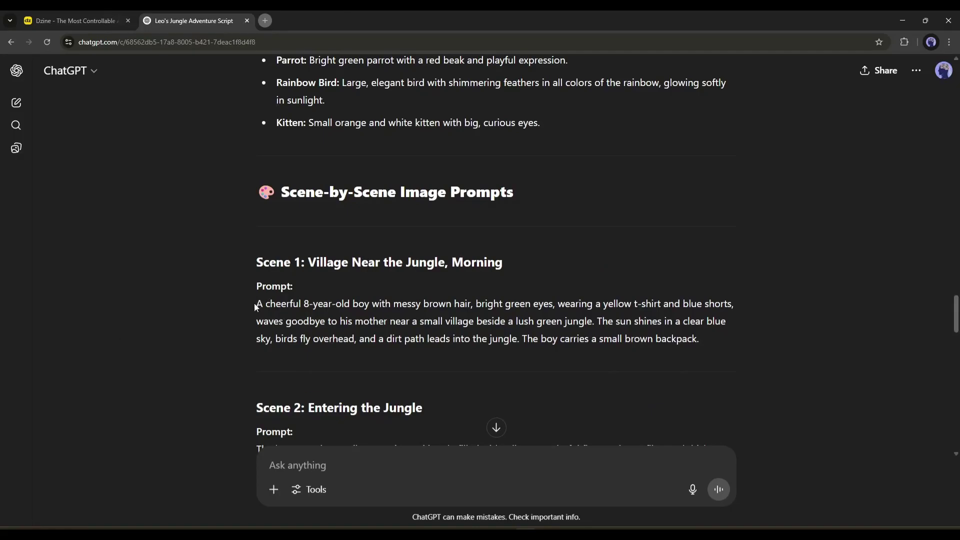
pyautogui.moveTo(255, 307); pyautogui.dragTo(735, 360)
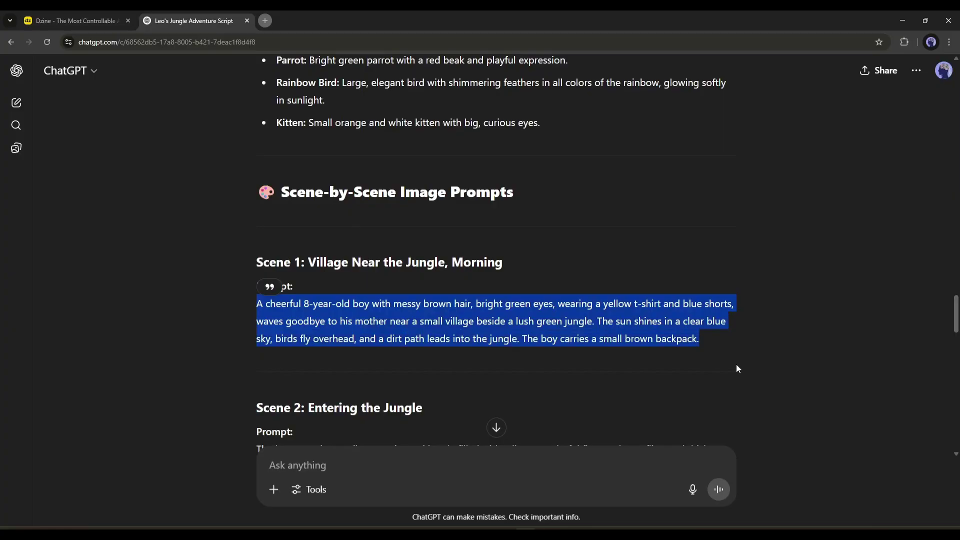
# Step: In Dzine's AI Video, choose Text to Video with the PixVerse V4.5 model
pyautogui.click(103, 15)
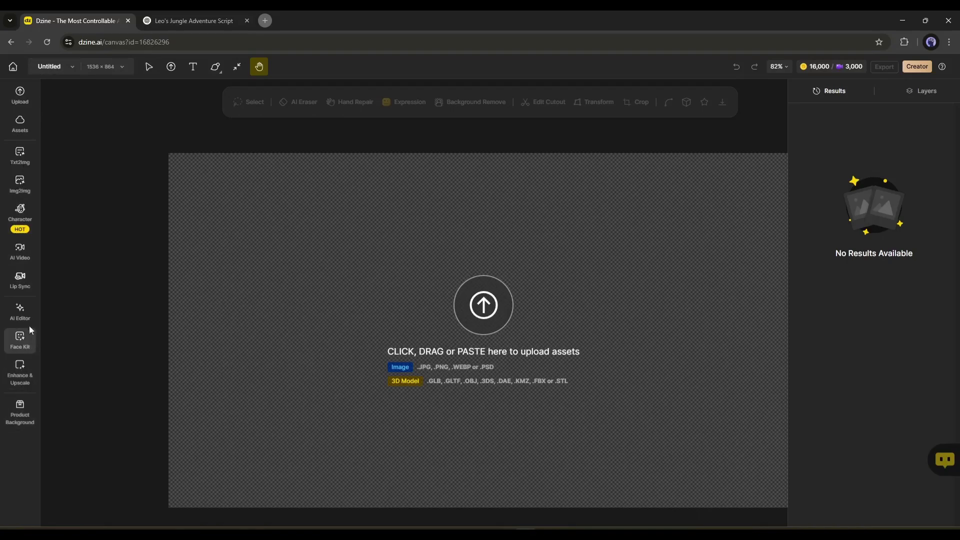
pyautogui.click(18, 250)
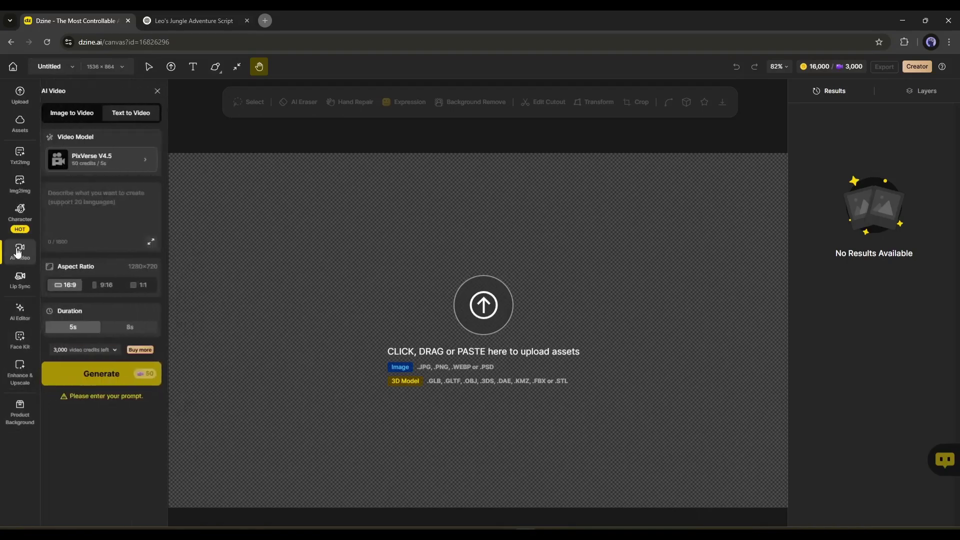
pyautogui.click(69, 115)
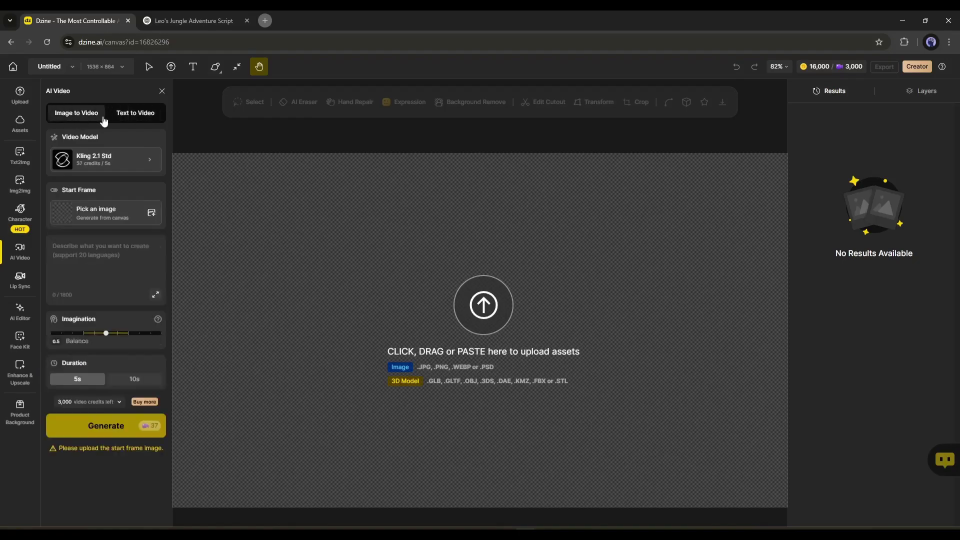
pyautogui.click(145, 116)
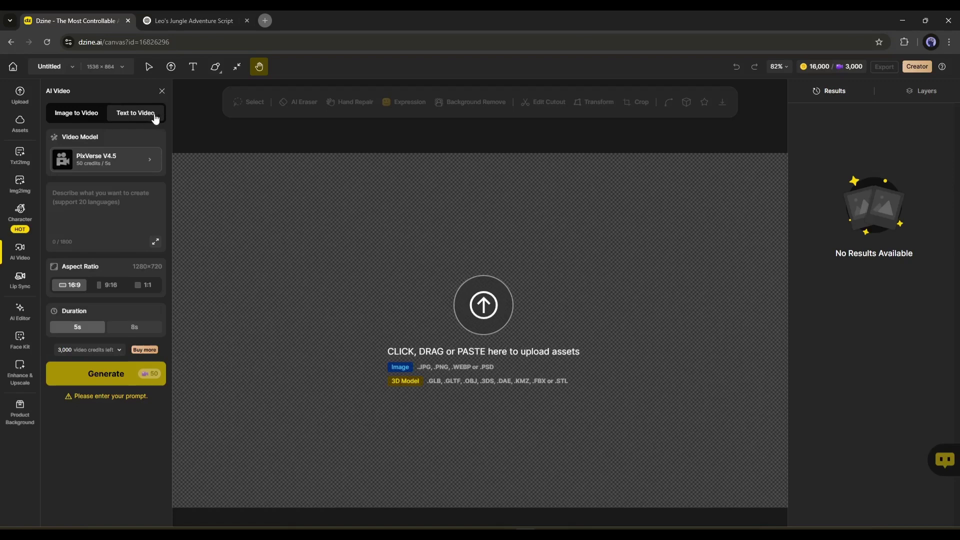
pyautogui.click(92, 167)
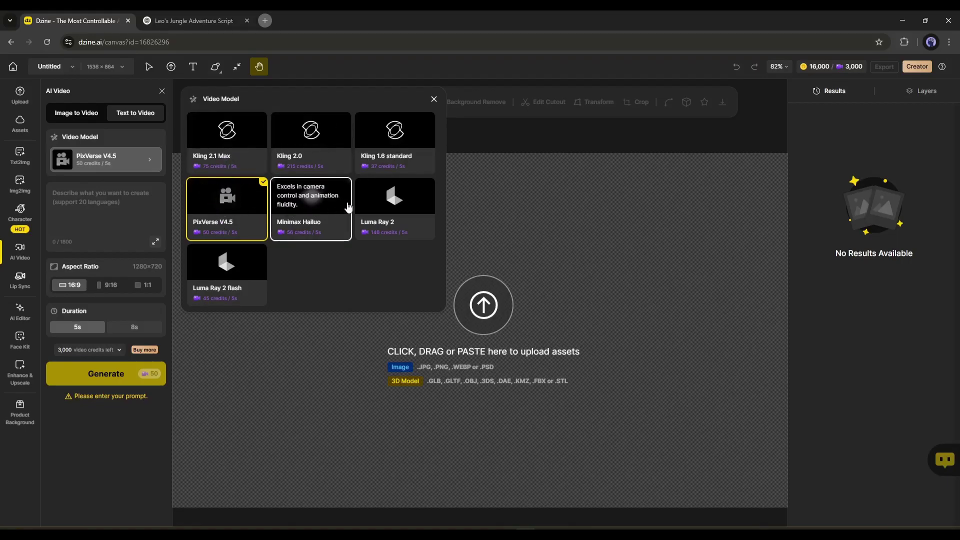
pyautogui.click(230, 208)
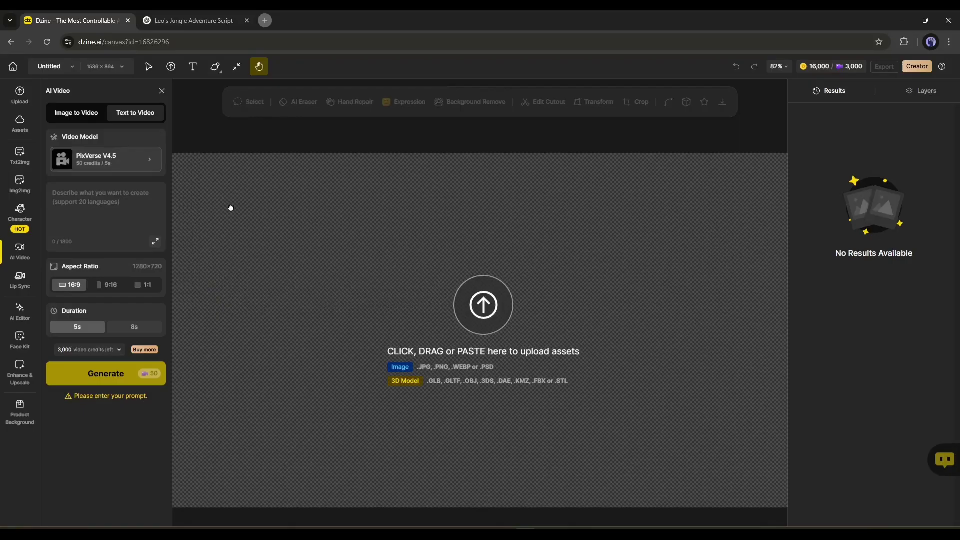
# Step: Paste the boy-waving-near-the-village scene prompt and generate a 5-second 16:9 clip
pyautogui.click(96, 212)
pyautogui.hotkey('ctrl', 'v')
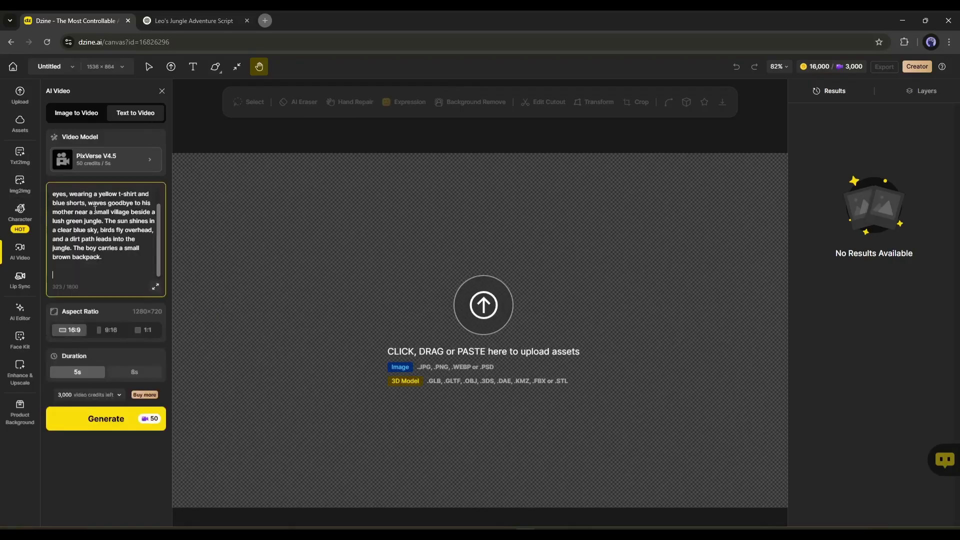
pyautogui.scroll(3, 98, 240)
pyautogui.scroll(-3, 97, 271)
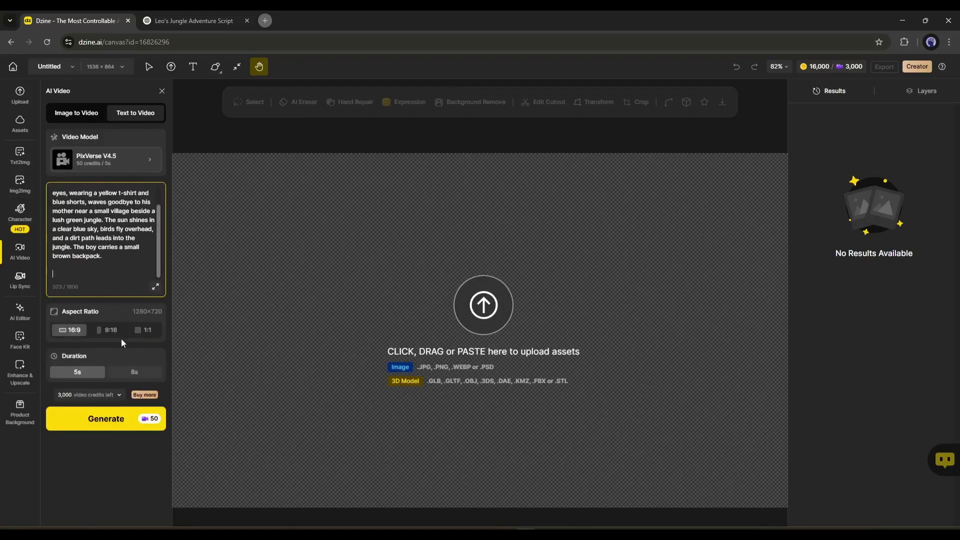
pyautogui.click(105, 340)
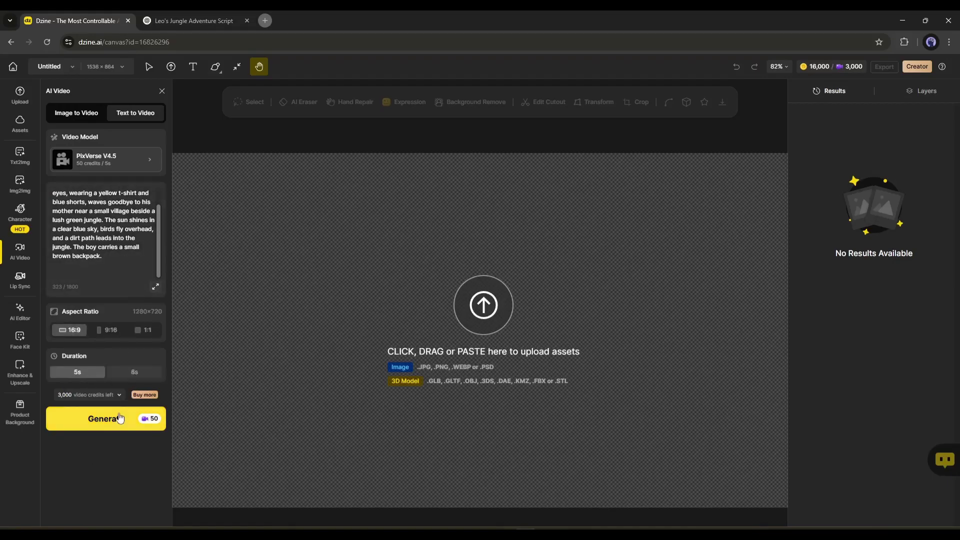
pyautogui.click(95, 419)
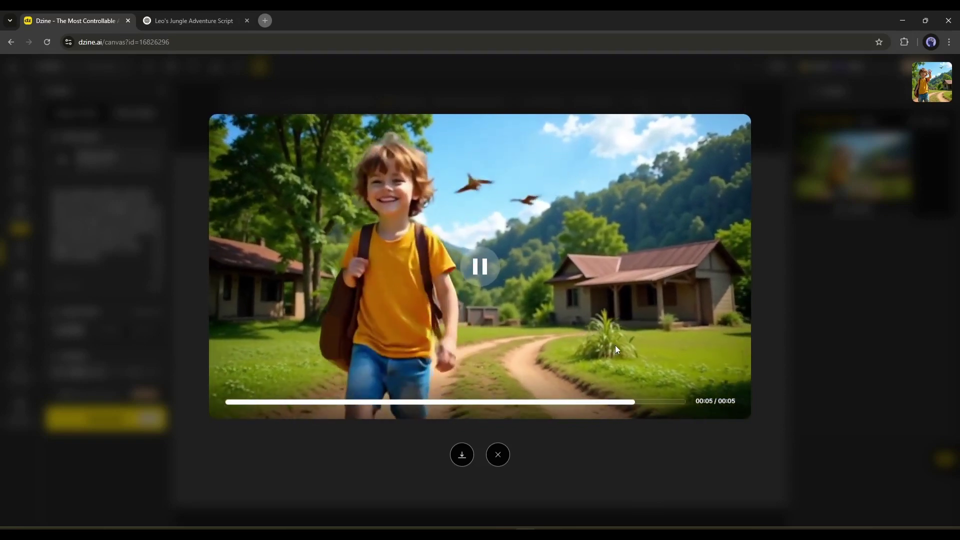
# Step: Prefix the prompt with '3D Pixar style animation', regenerate, and preview the new clip
pyautogui.press('Escape')
pyautogui.click(54, 194)
pyautogui.write('3D pixar style anima')
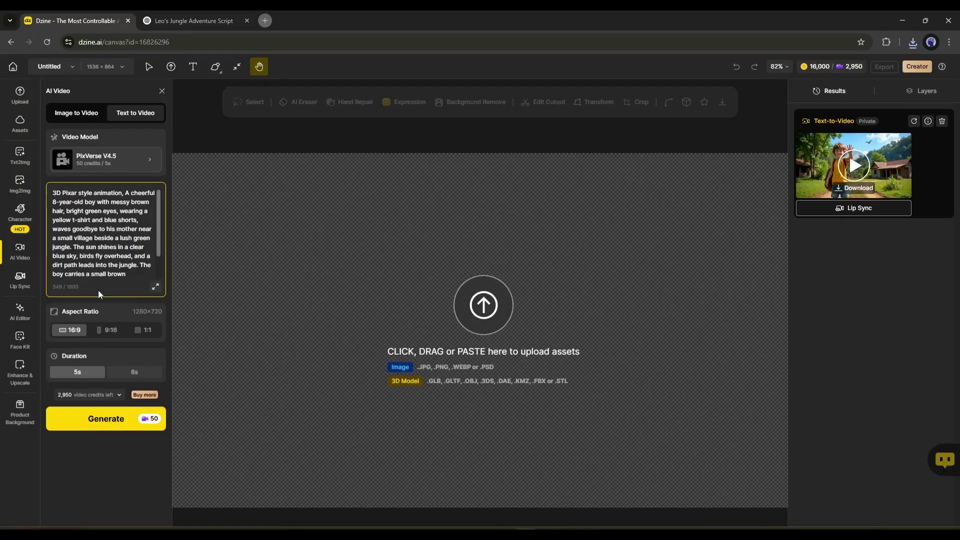
pyautogui.click(106, 418)
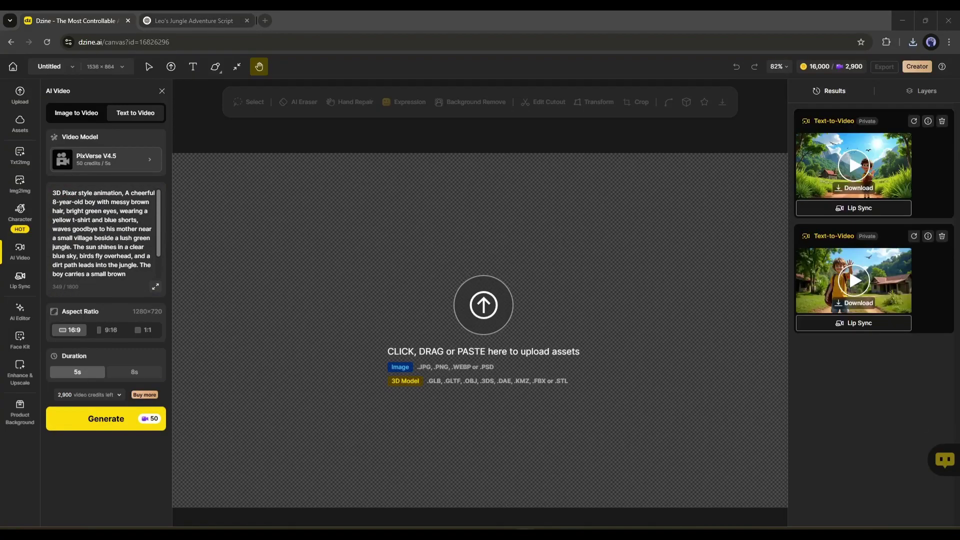
pyautogui.click(853, 169)
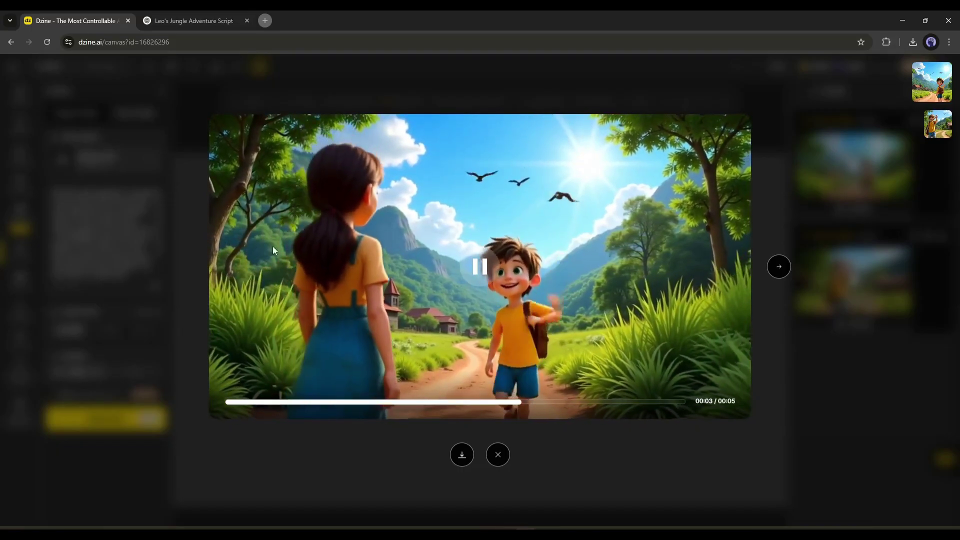
pyautogui.click(842, 200)
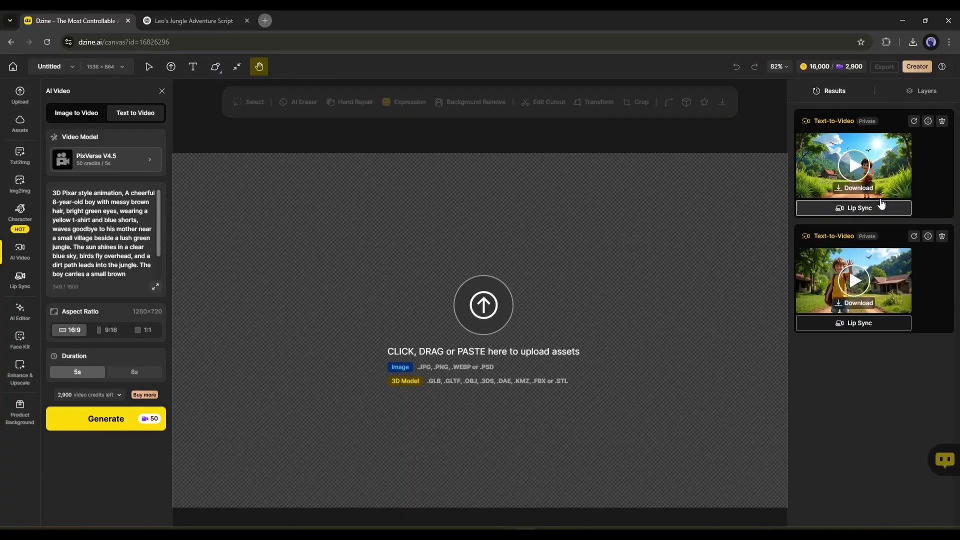
# Step: Open Text to Image and apply the Dzine 3D Render v2 style from the 3D category
pyautogui.click(19, 159)
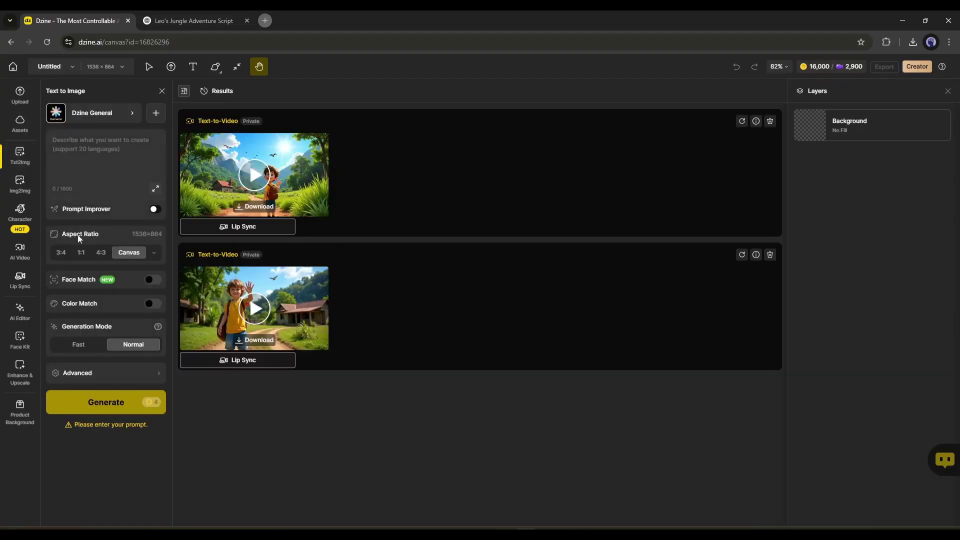
pyautogui.click(110, 151)
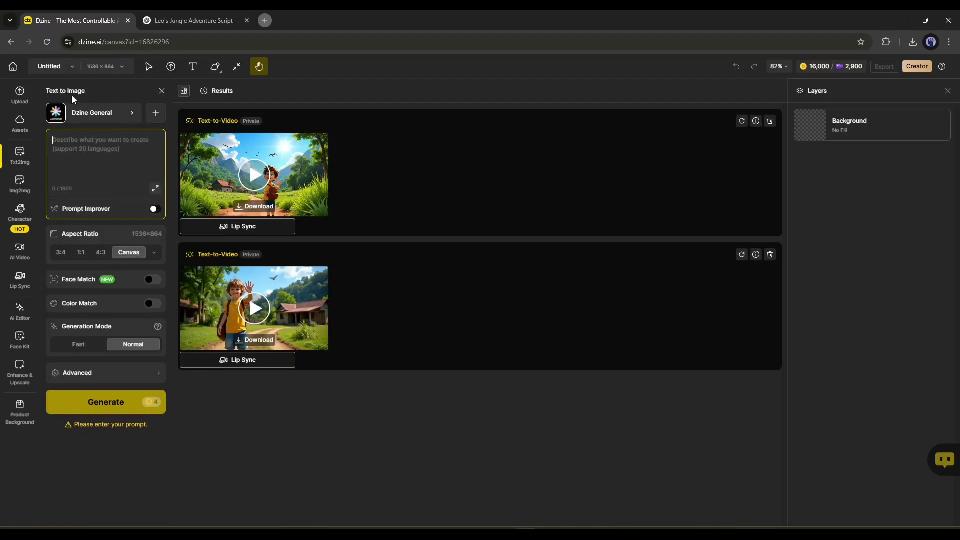
pyautogui.click(70, 115)
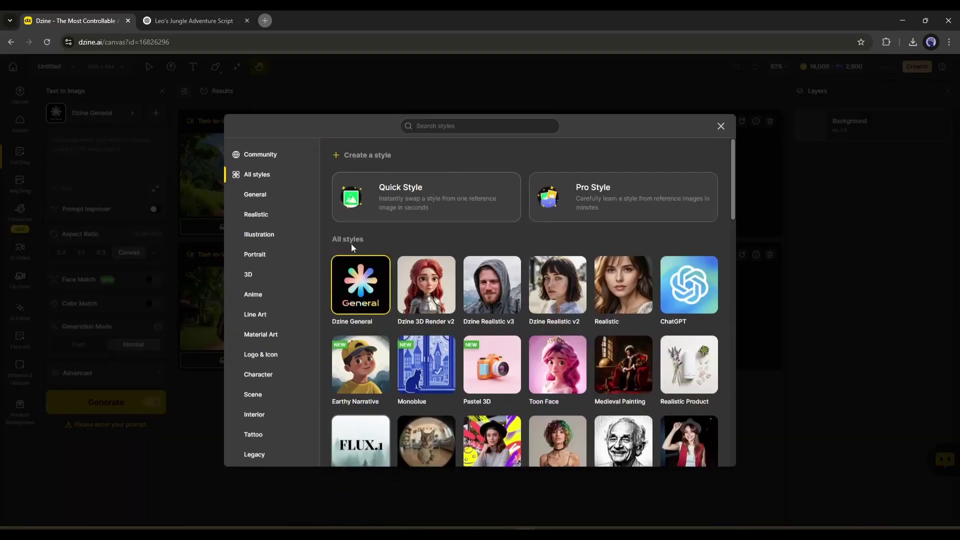
pyautogui.scroll(-12, 351, 247)
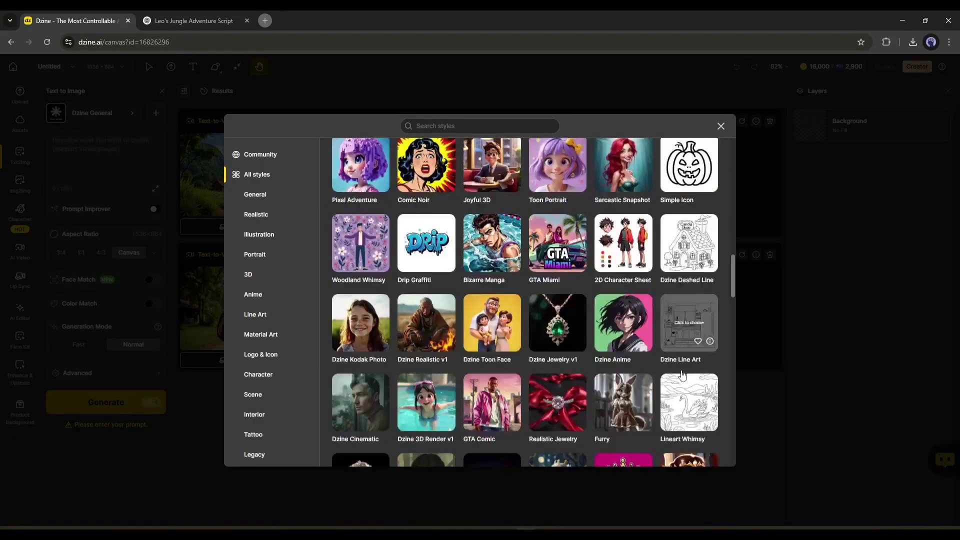
pyautogui.scroll(-5, 683, 374)
pyautogui.scroll(10, 683, 374)
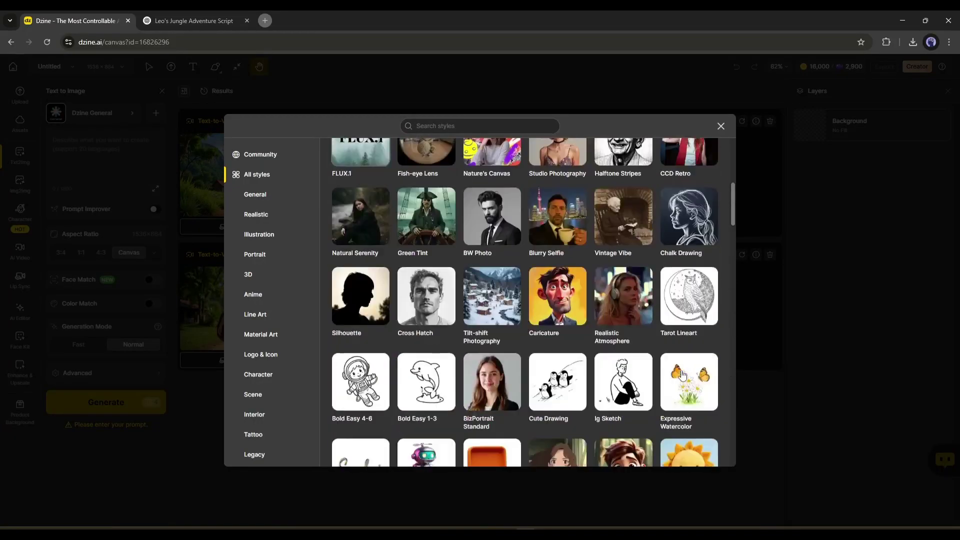
pyautogui.scroll(6, 683, 374)
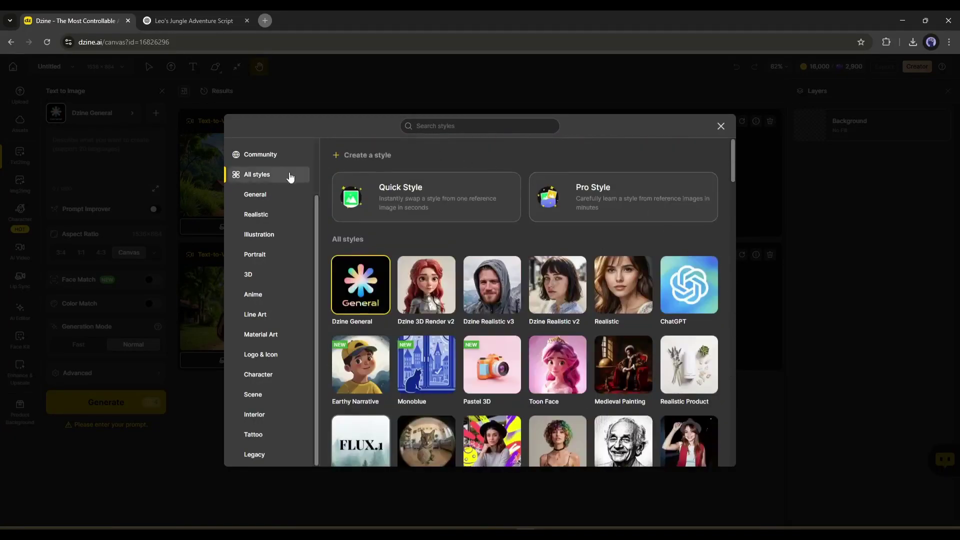
pyautogui.click(252, 280)
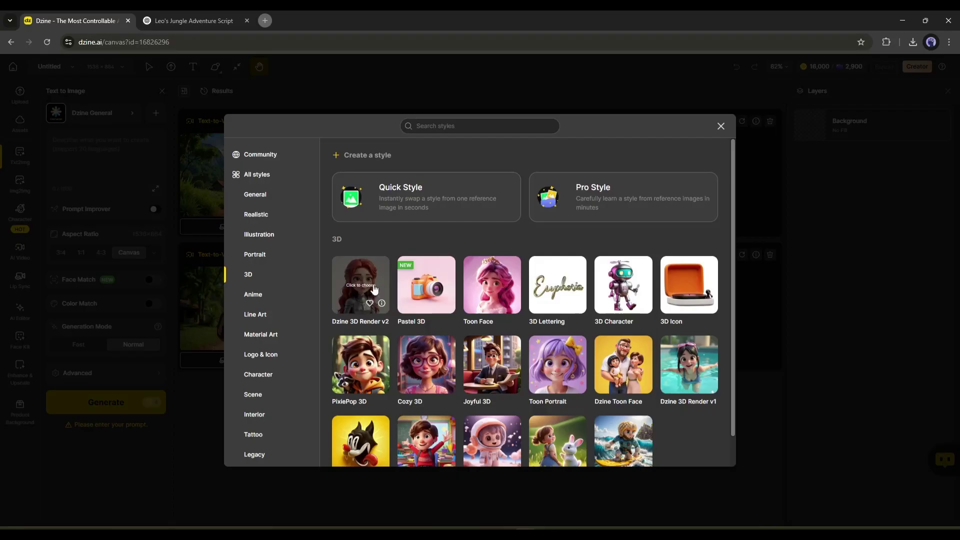
pyautogui.click(372, 286)
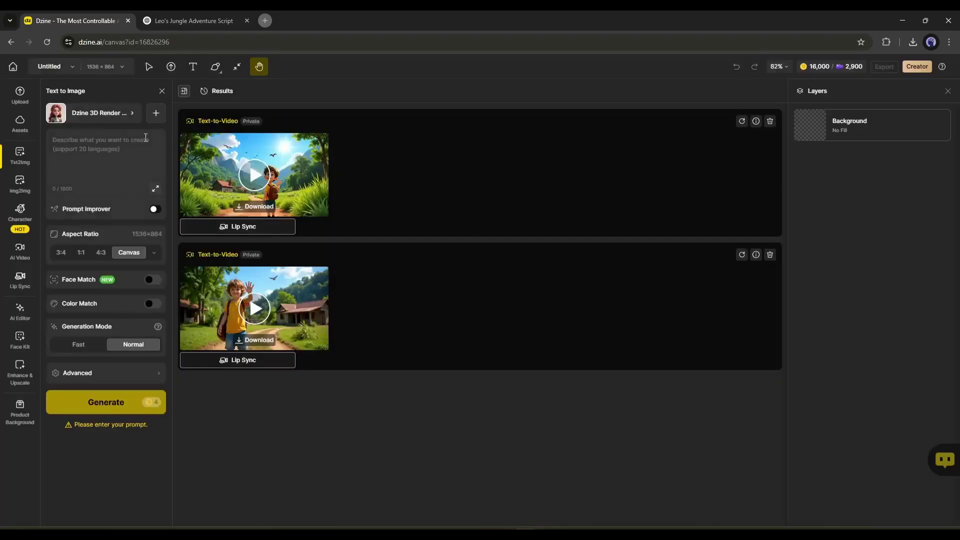
# Step: Paste the 699-character jungle village scene description into the image prompt
pyautogui.click(98, 144)
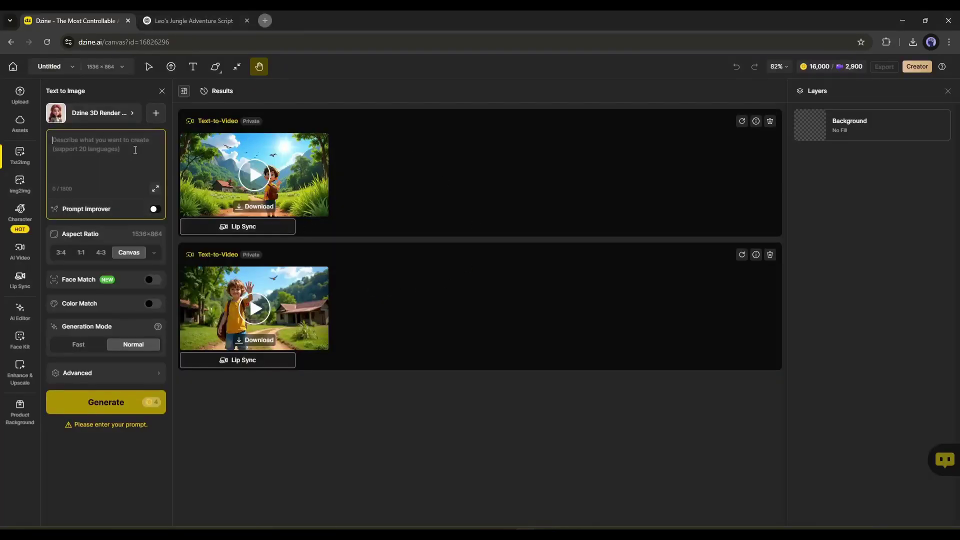
pyautogui.hotkey('ctrl', 'v')
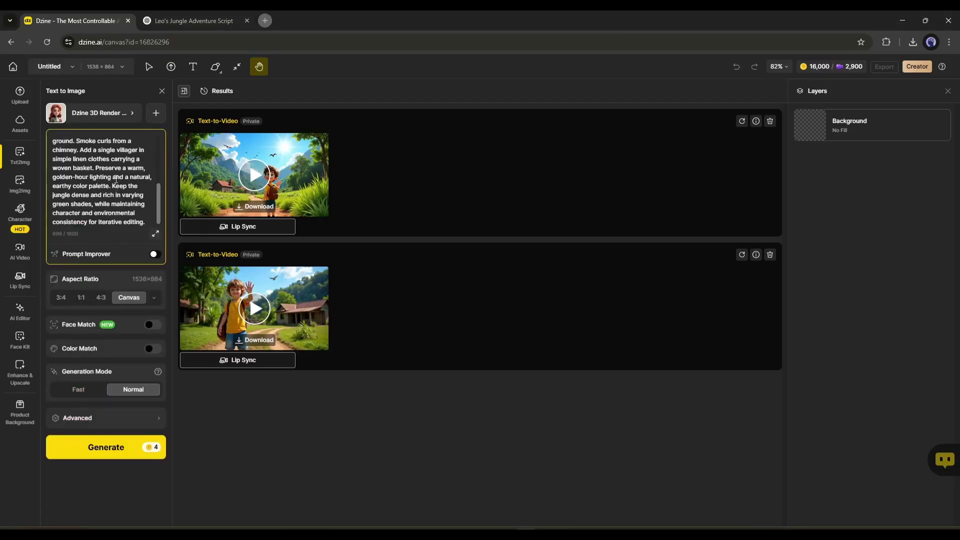
pyautogui.scroll(5, 116, 180)
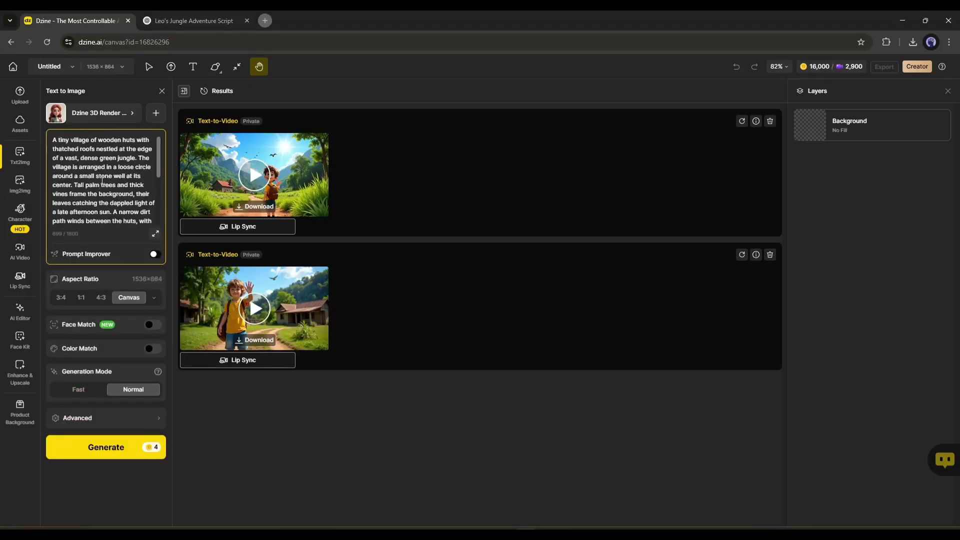
pyautogui.scroll(-5, 103, 181)
# Step: Toggle Prompt Improver, try Face Match and Color Match, then open Advanced seed settings
pyautogui.click(155, 255)
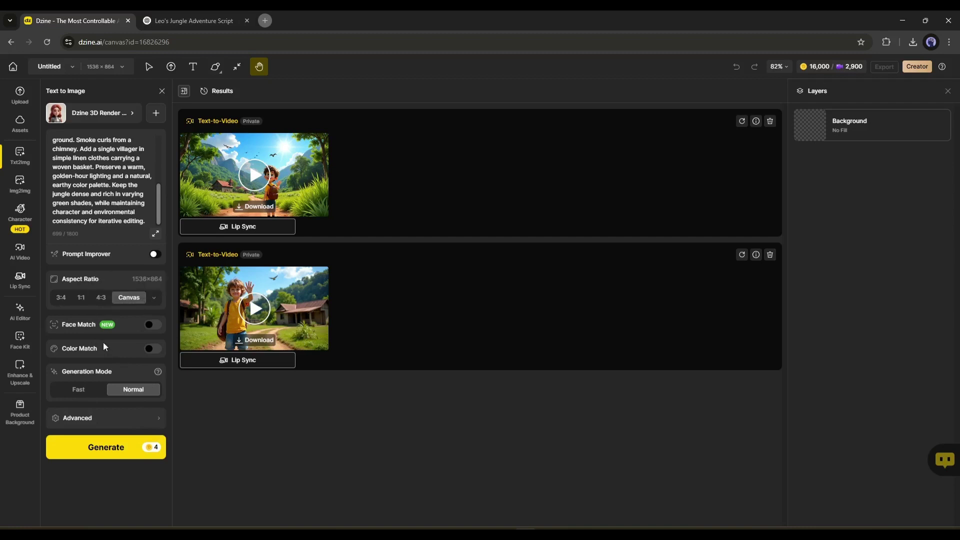
pyautogui.click(152, 326)
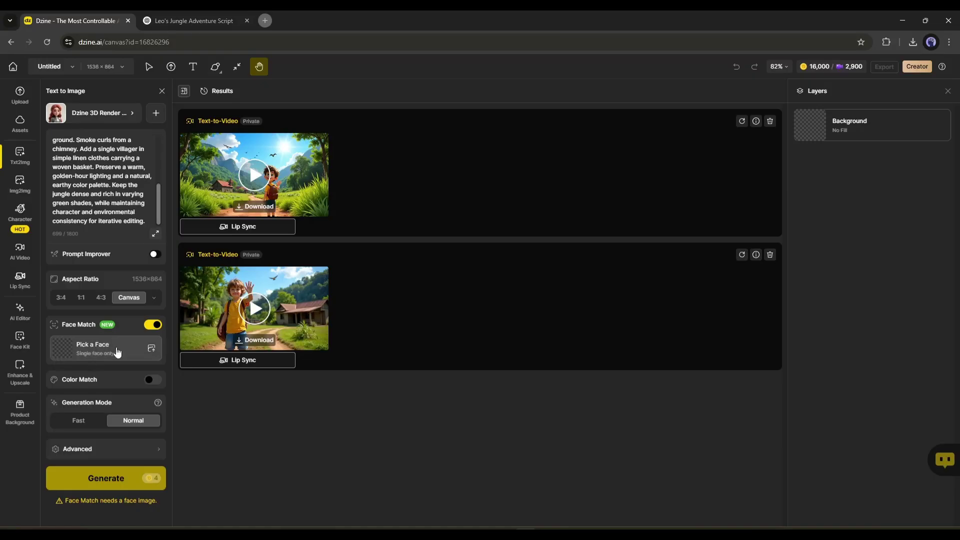
pyautogui.click(154, 328)
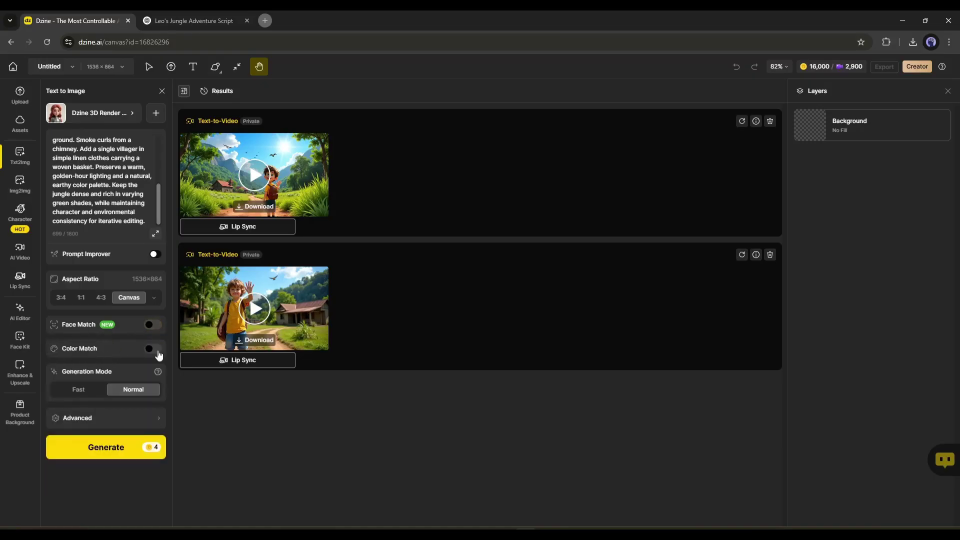
pyautogui.click(158, 354)
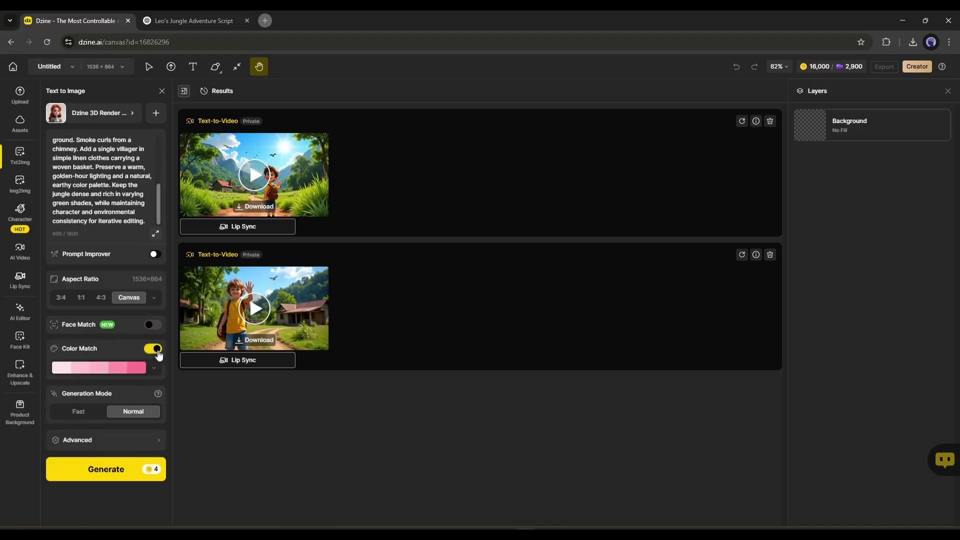
pyautogui.click(158, 353)
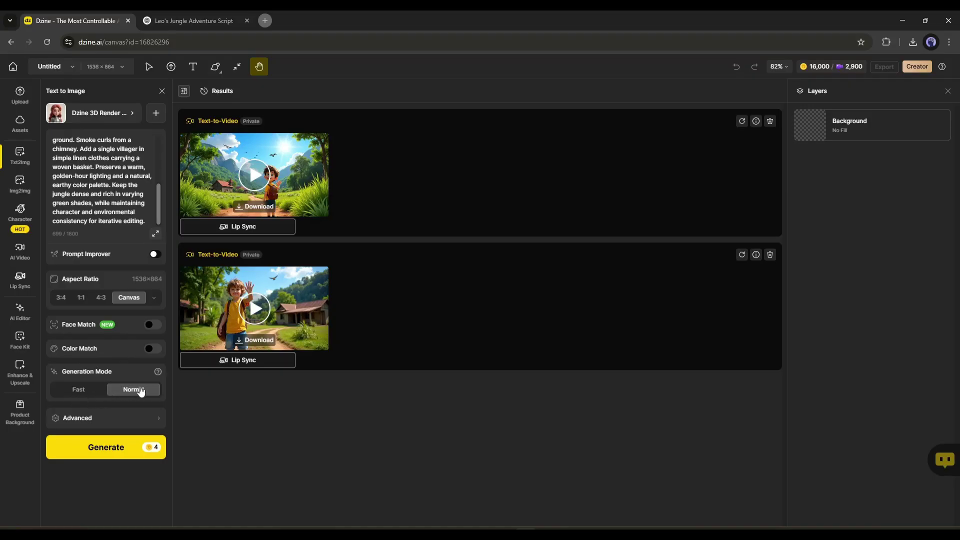
pyautogui.click(101, 417)
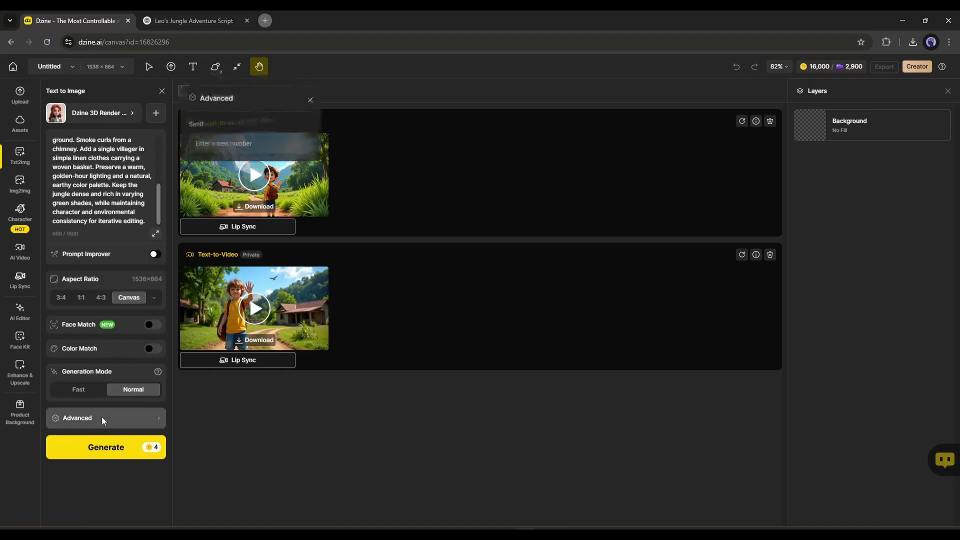
pyautogui.click(227, 144)
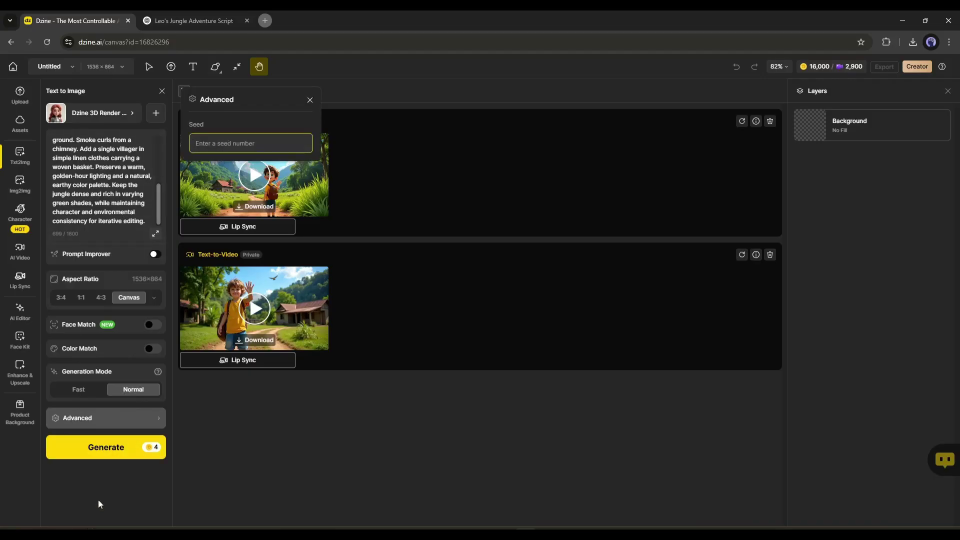
# Step: Generate two jungle village images with thatched huts and compare them in full-size preview
pyautogui.click(116, 440)
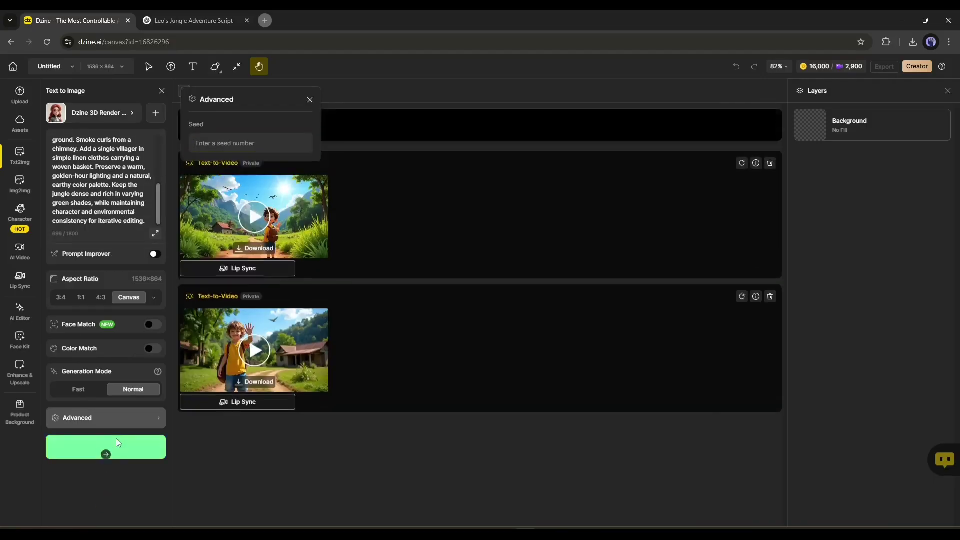
pyautogui.click(310, 99)
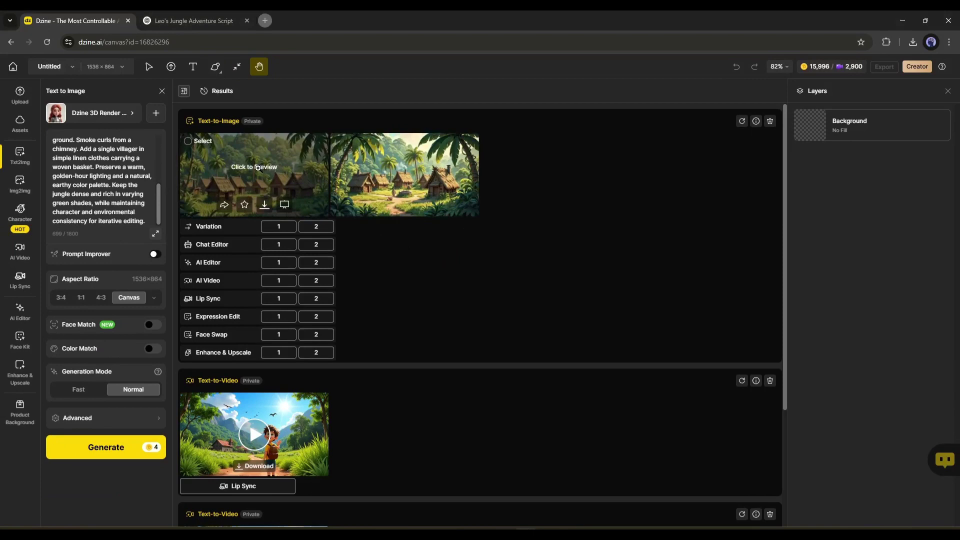
pyautogui.click(253, 169)
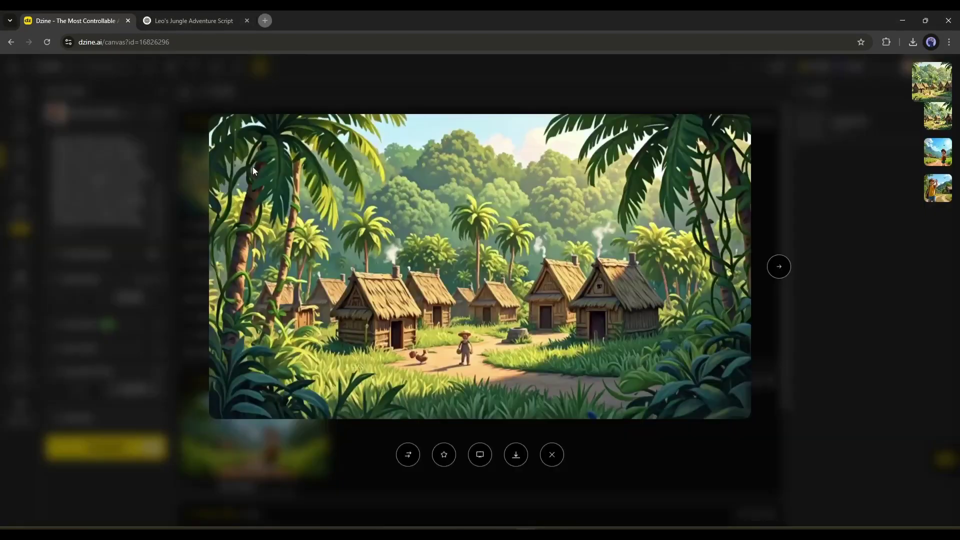
pyautogui.click(794, 268)
pyautogui.click(425, 182)
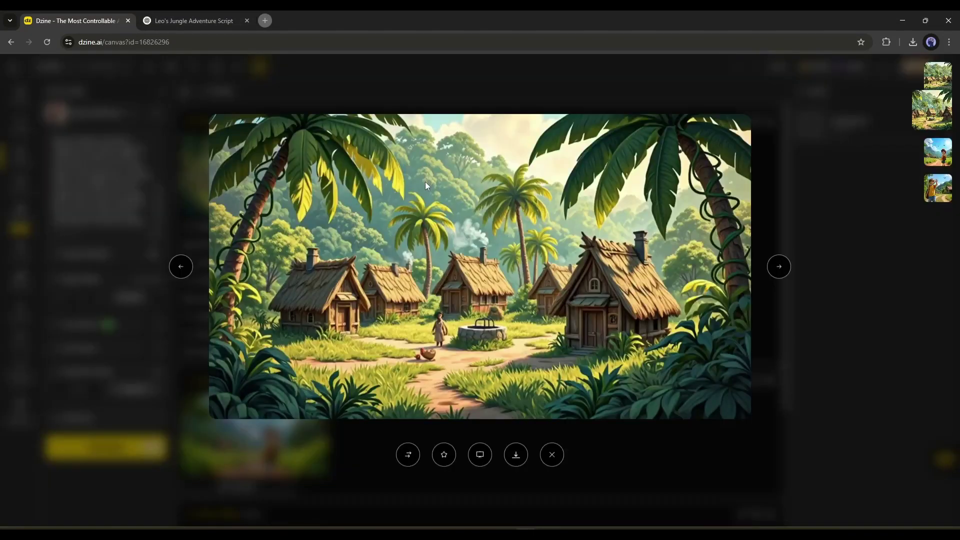
pyautogui.click(181, 269)
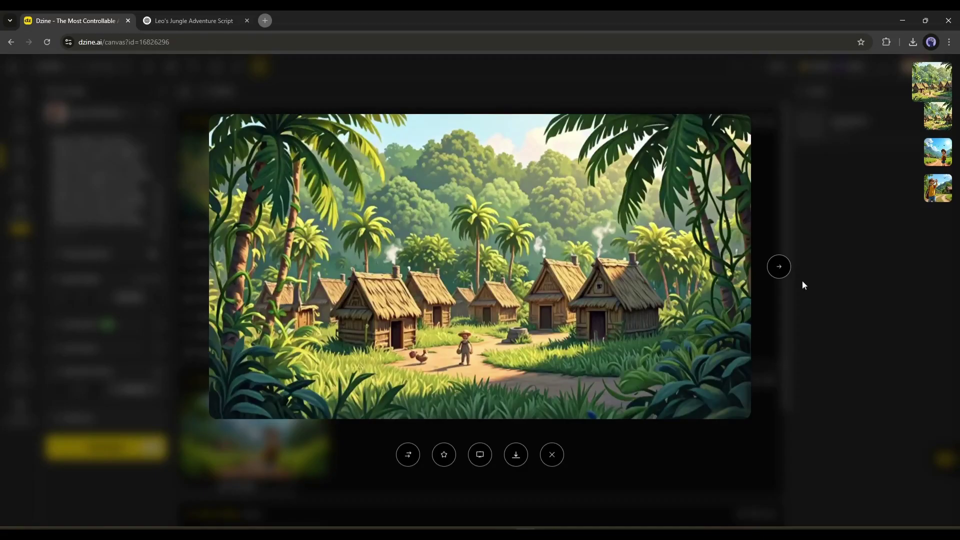
pyautogui.click(779, 268)
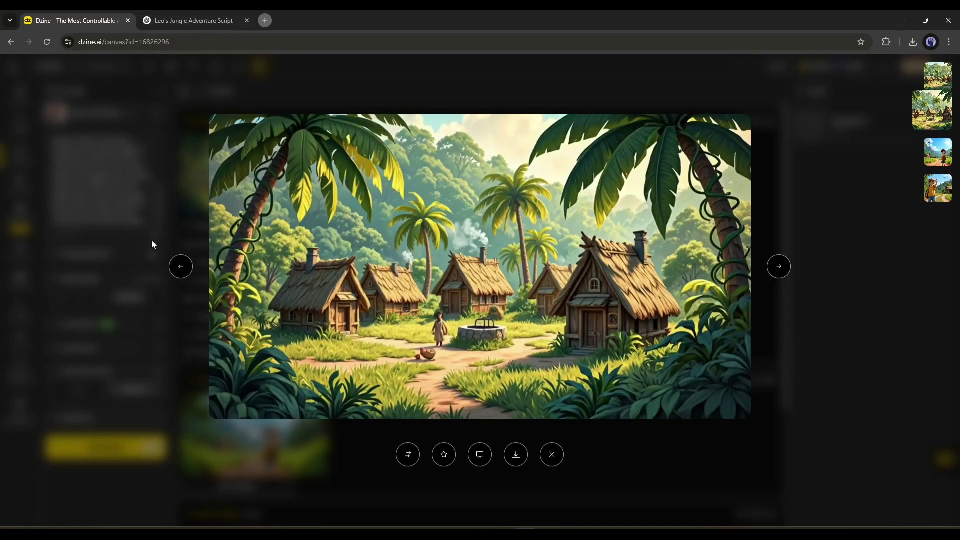
# Step: Replace the village prompt with the first boy scene prompt from ChatGPT and generate images
pyautogui.click(141, 257)
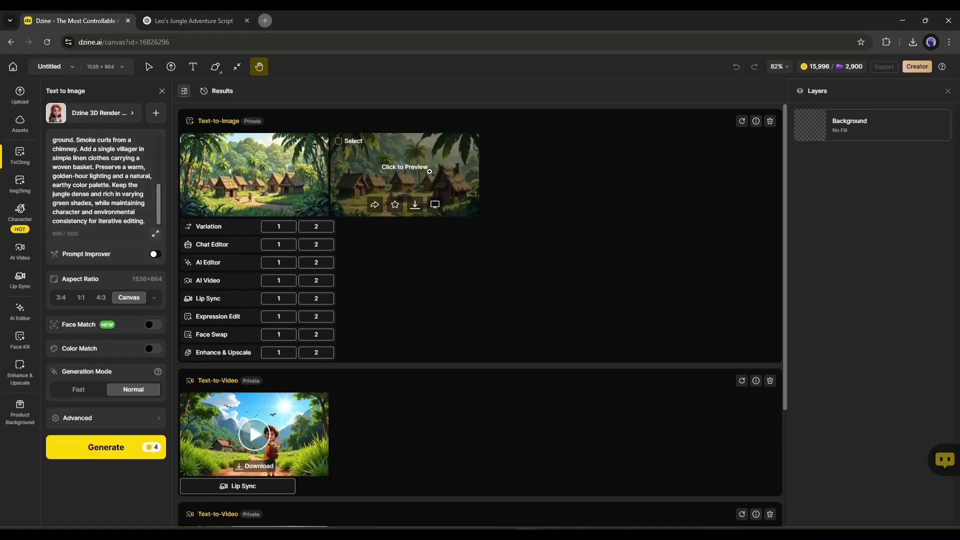
pyautogui.click(225, 21)
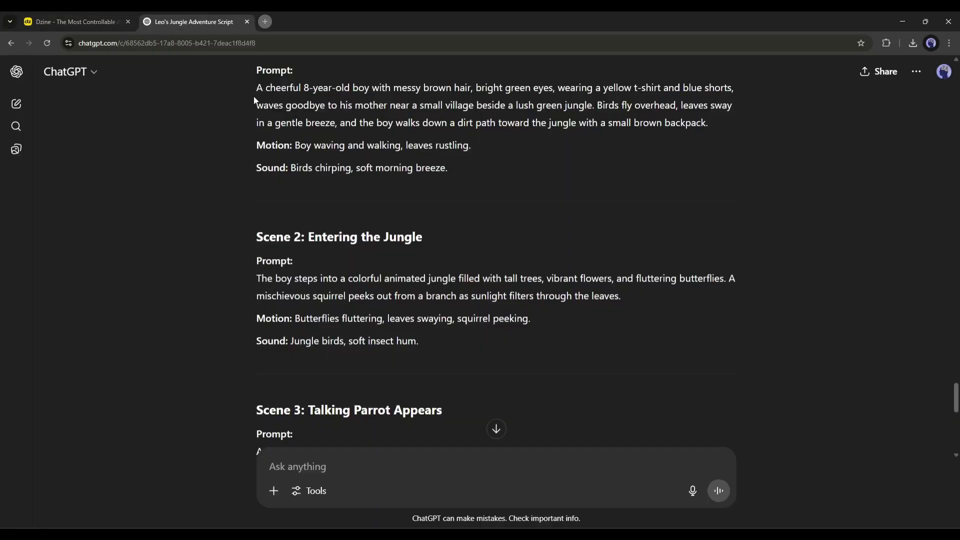
pyautogui.moveTo(256, 87); pyautogui.dragTo(469, 151)
pyautogui.hotkey('ctrl', 'c')
pyautogui.click(75, 22)
pyautogui.click(120, 190)
pyautogui.hotkey('ctrl', 'a')
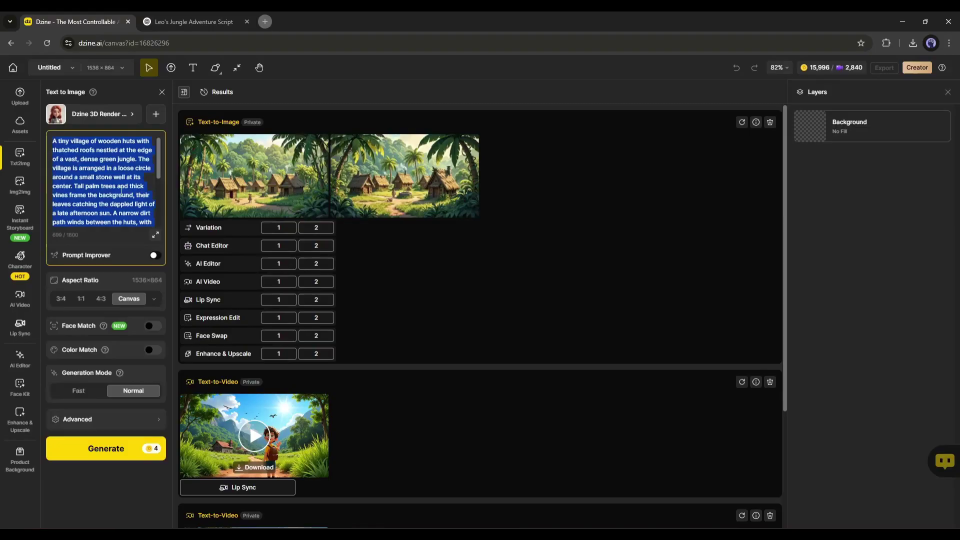
pyautogui.hotkey('ctrl', 'v')
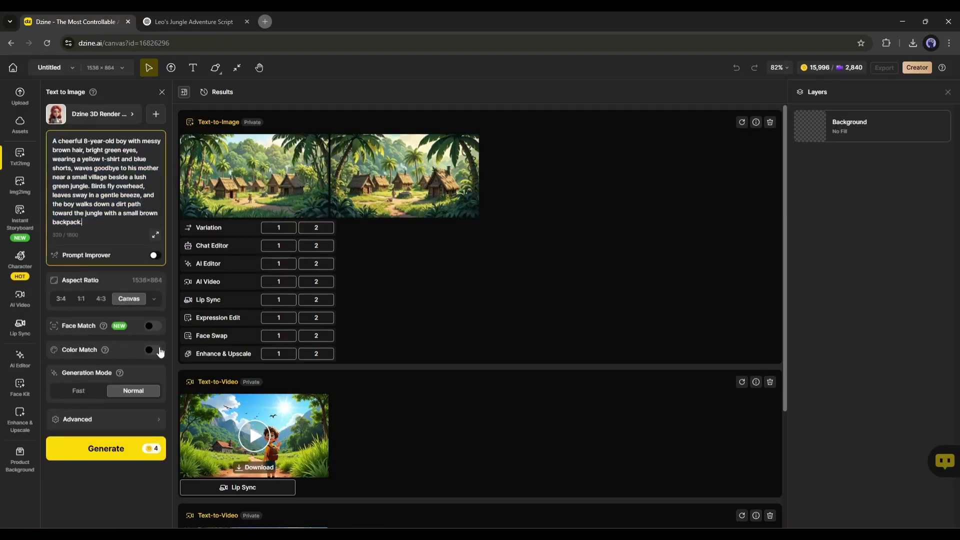
pyautogui.click(136, 452)
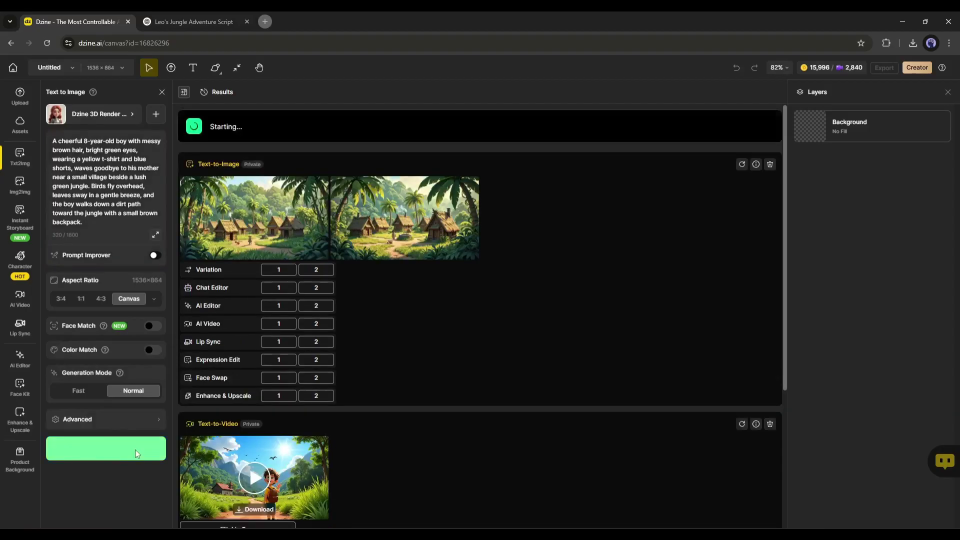
# Step: Preview both waving-boy village images full-screen
pyautogui.moveTo(20, 458)
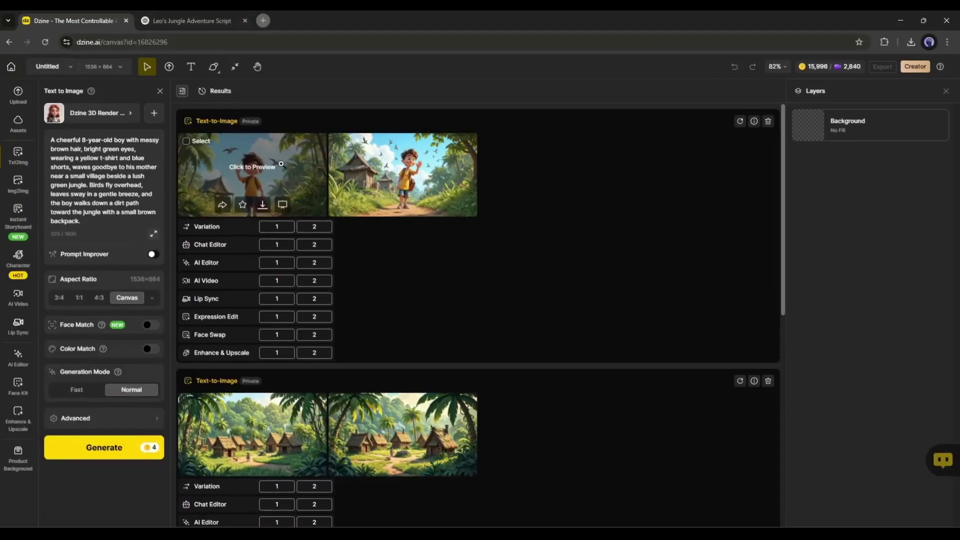
pyautogui.click(283, 164)
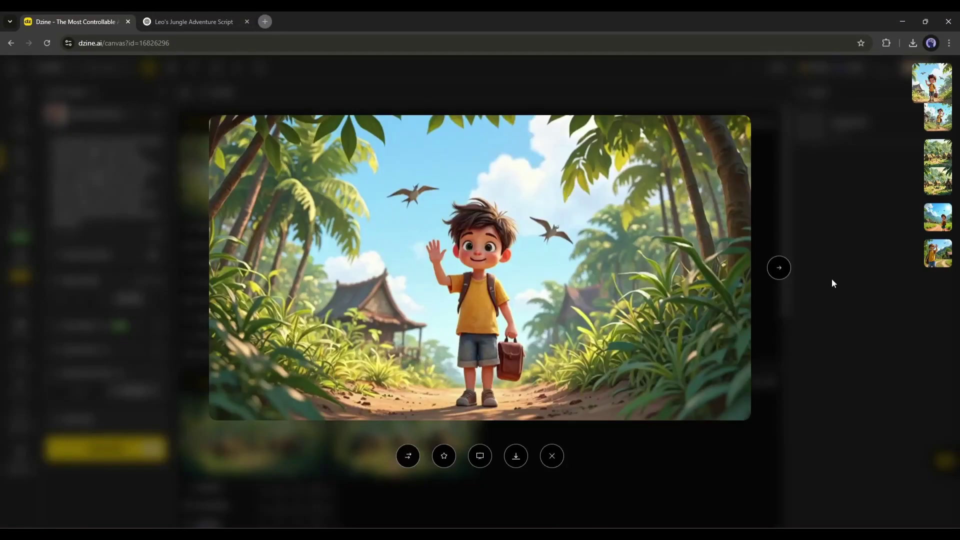
pyautogui.click(785, 270)
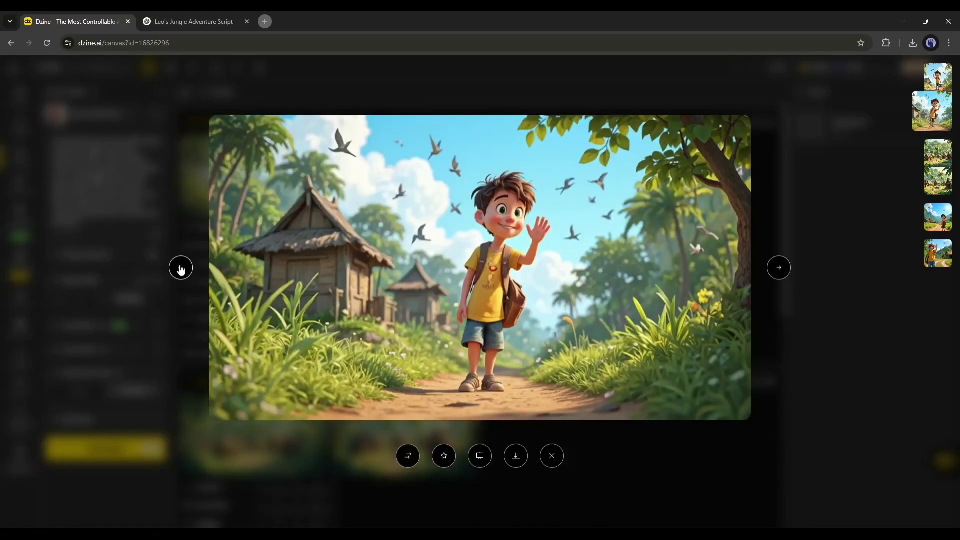
pyautogui.click(181, 269)
pyautogui.click(302, 99)
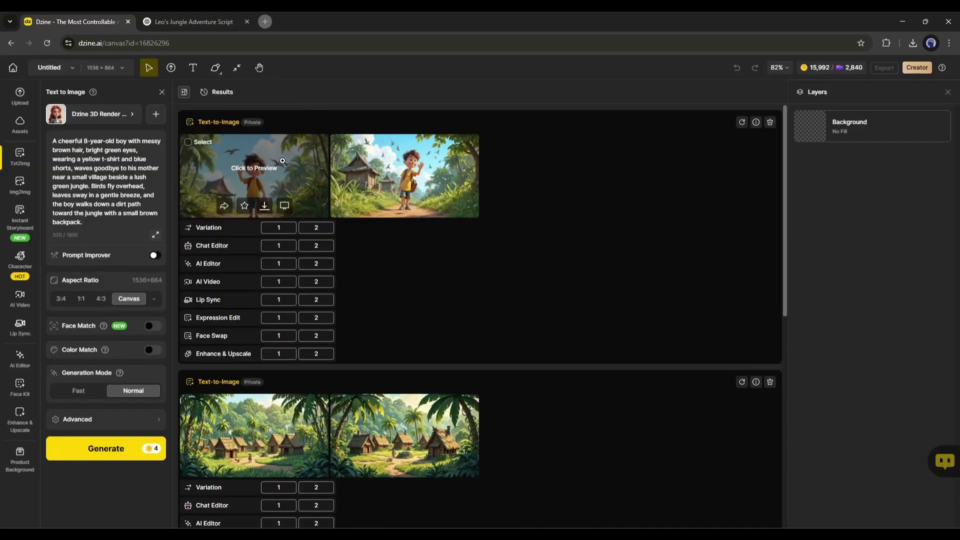
# Step: Generate images from the Scene 2 prompt copied from the ChatGPT script
pyautogui.click(205, 16)
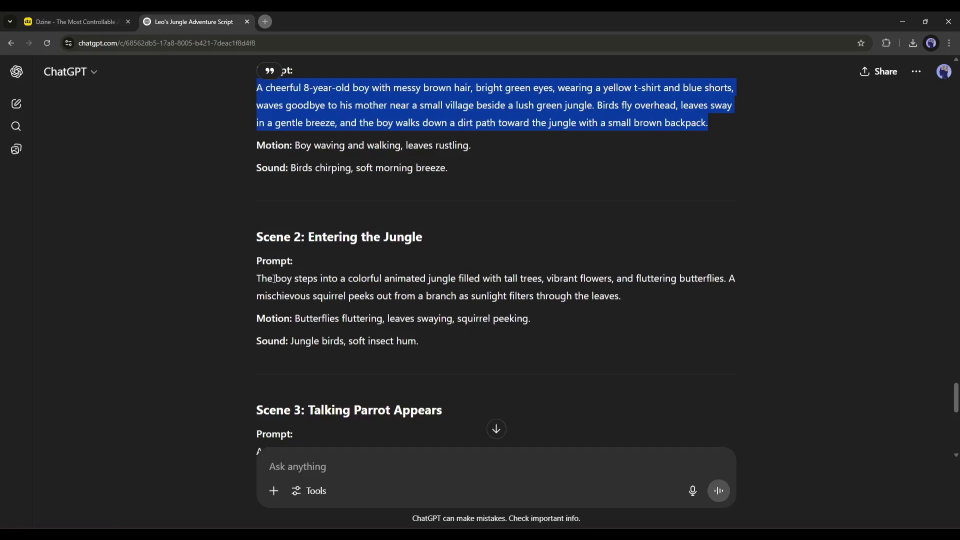
pyautogui.moveTo(257, 279); pyautogui.dragTo(623, 296)
pyautogui.click(60, 21)
pyautogui.click(108, 440)
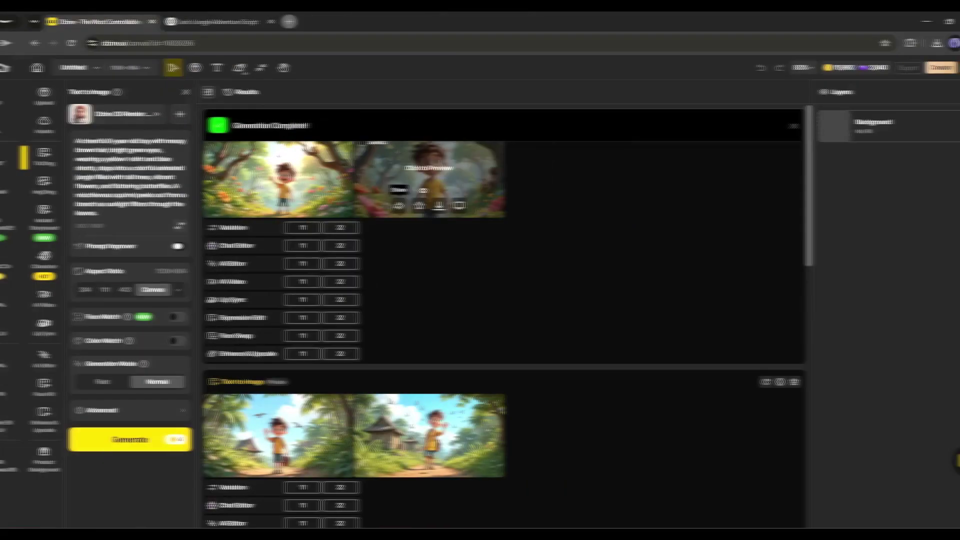
# Step: Compare the flowery jungle boy, waving-boy and squirrel jungle images in full-screen preview
pyautogui.click(433, 172)
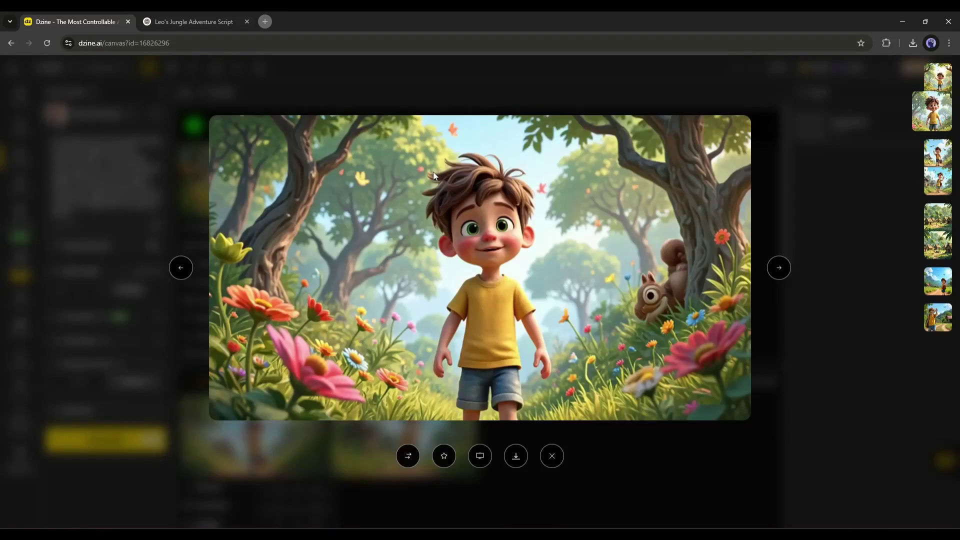
pyautogui.click(150, 230)
pyautogui.click(245, 430)
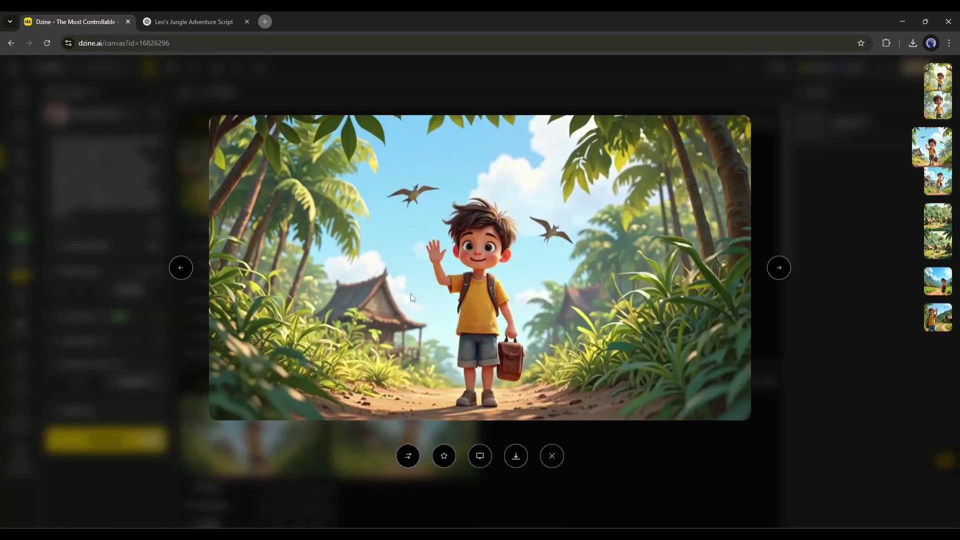
pyautogui.click(125, 247)
pyautogui.click(252, 178)
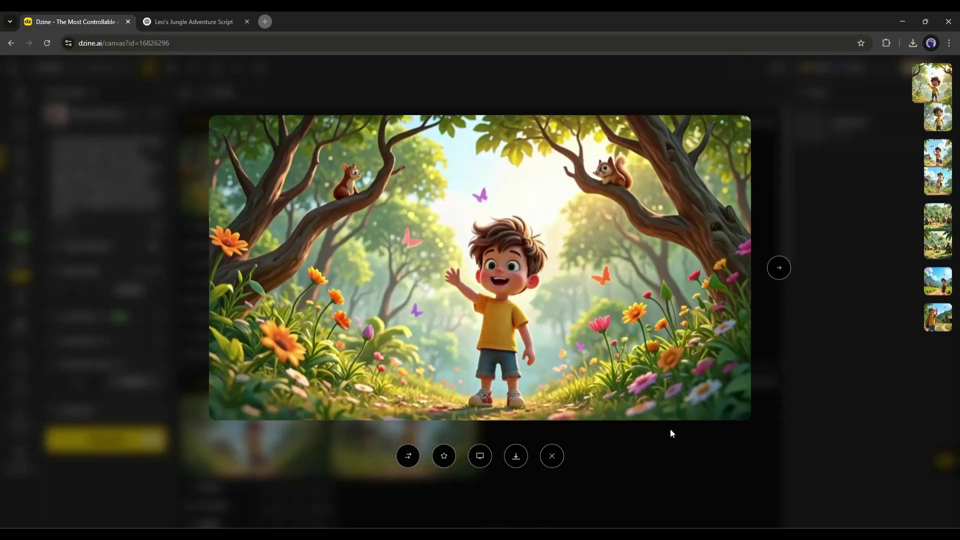
pyautogui.click(808, 403)
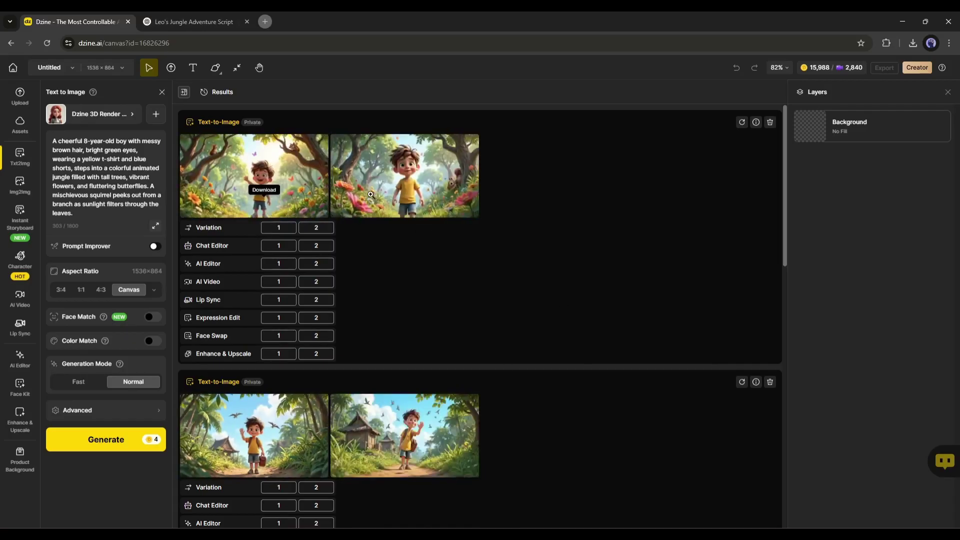
# Step: Download the jungle image as Untitled.png
pyautogui.click(312, 400)
pyautogui.click(516, 456)
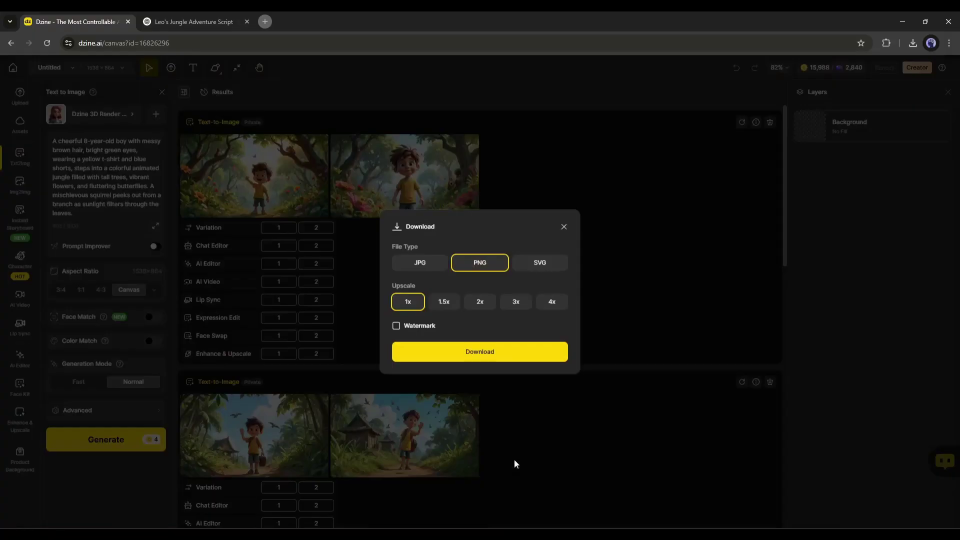
pyautogui.click(467, 349)
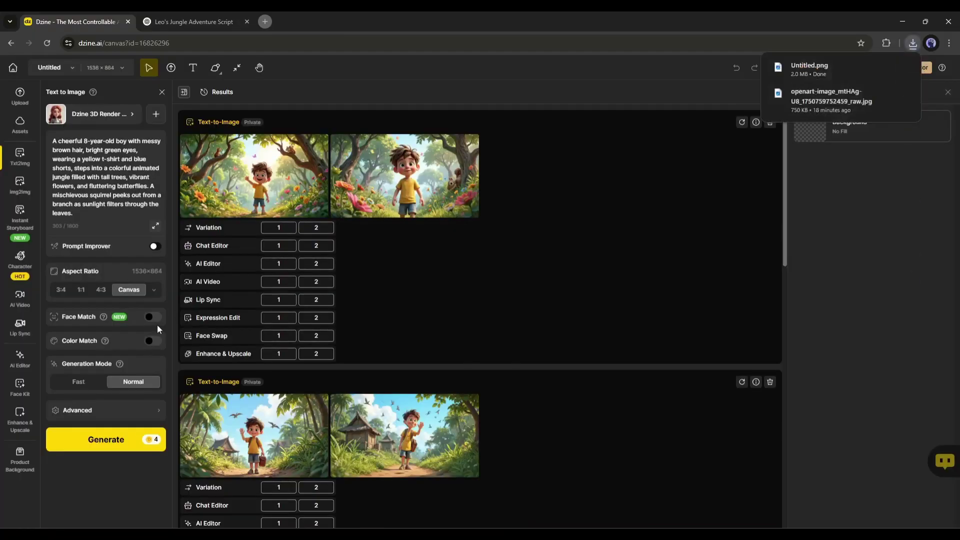
# Step: Turn on Face Match with Untitled.png as the reference face, generate, and preview both results
pyautogui.click(153, 317)
pyautogui.click(100, 342)
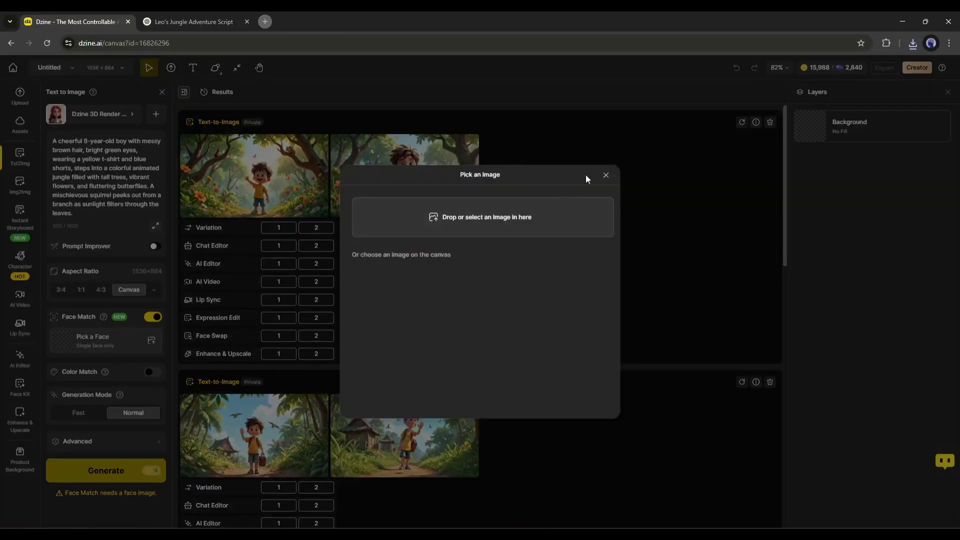
pyautogui.click(501, 227)
pyautogui.doubleClick(265, 287)
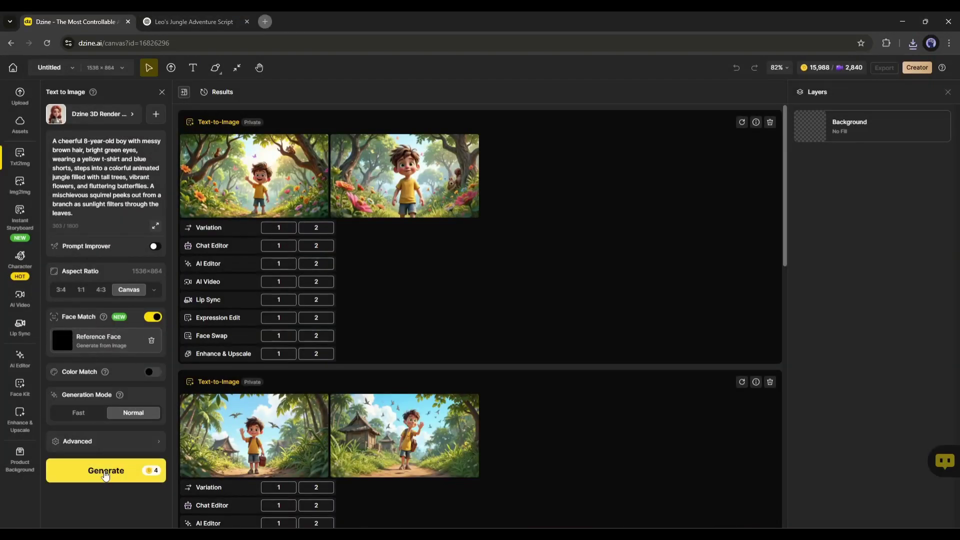
pyautogui.click(106, 471)
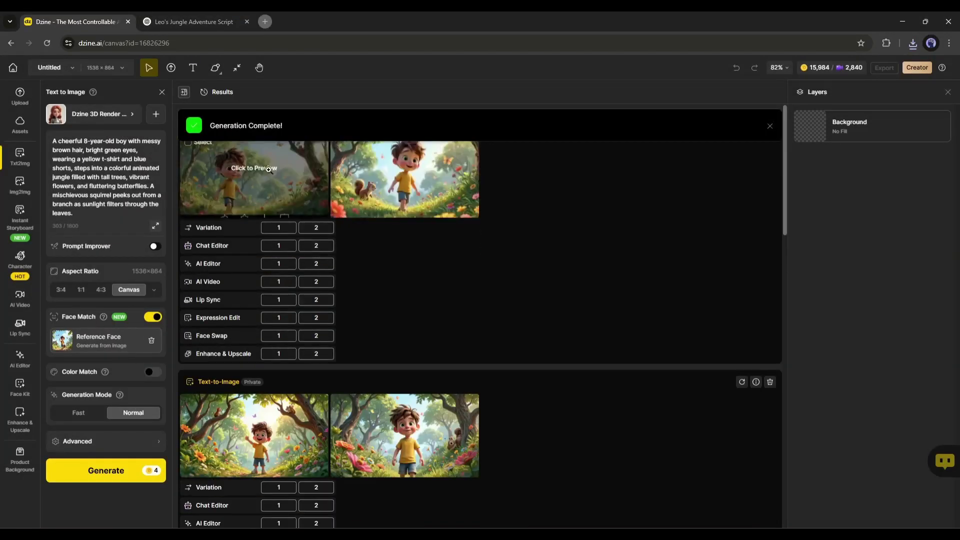
pyautogui.click(325, 188)
pyautogui.click(778, 267)
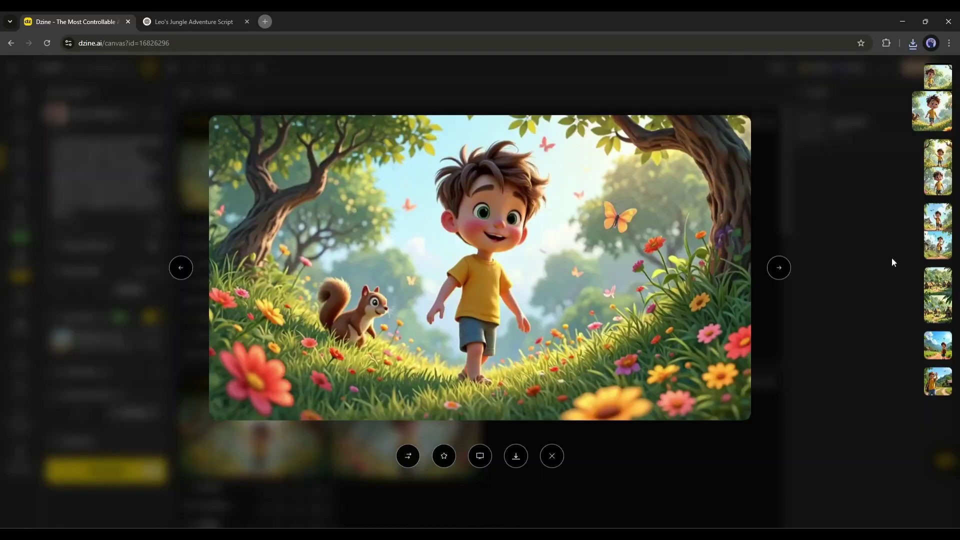
pyautogui.click(892, 257)
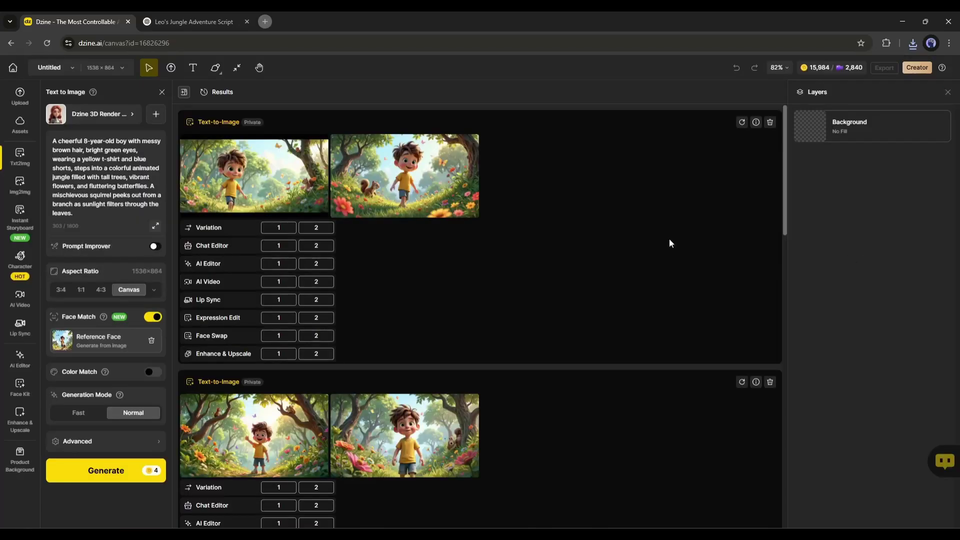
# Step: Start a custom character from a description and begin naming it Leo
pyautogui.click(27, 271)
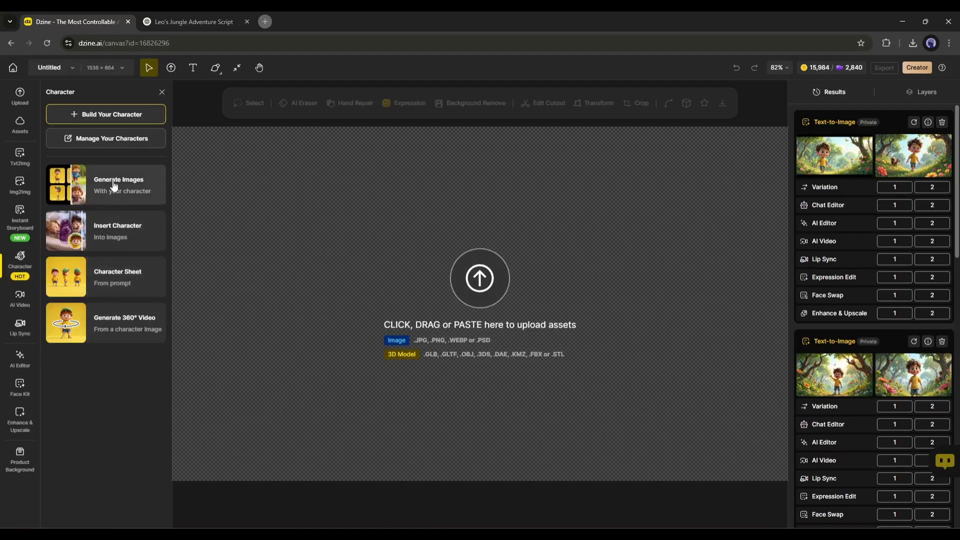
pyautogui.click(94, 115)
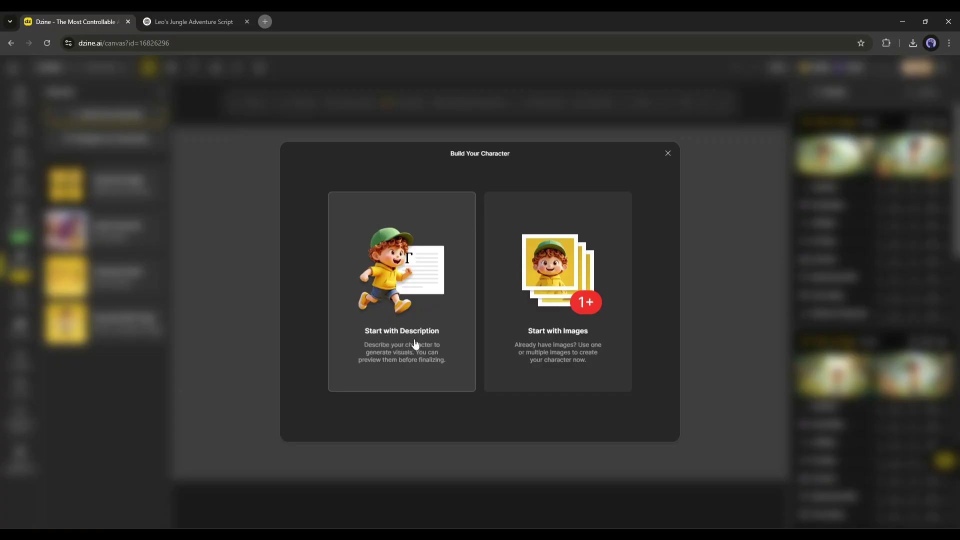
pyautogui.click(431, 260)
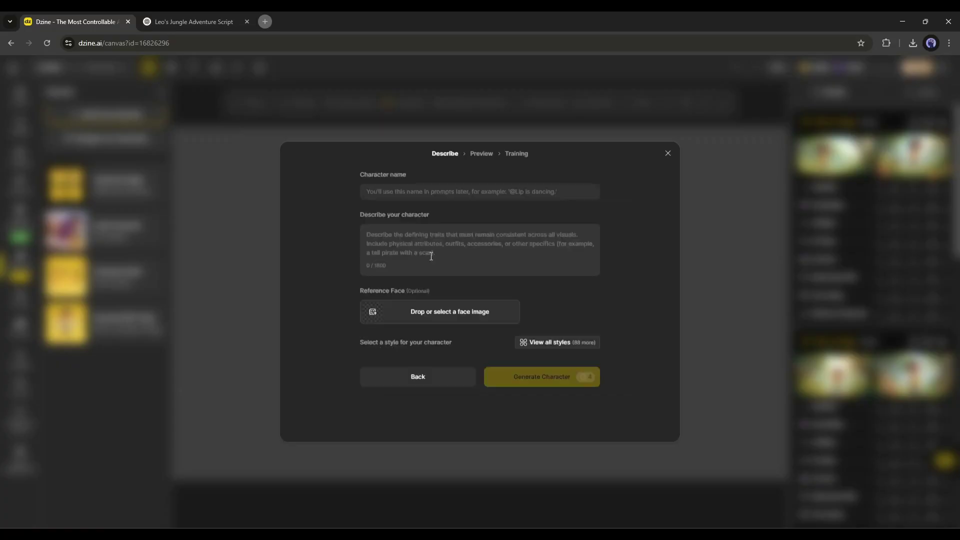
pyautogui.click(414, 189)
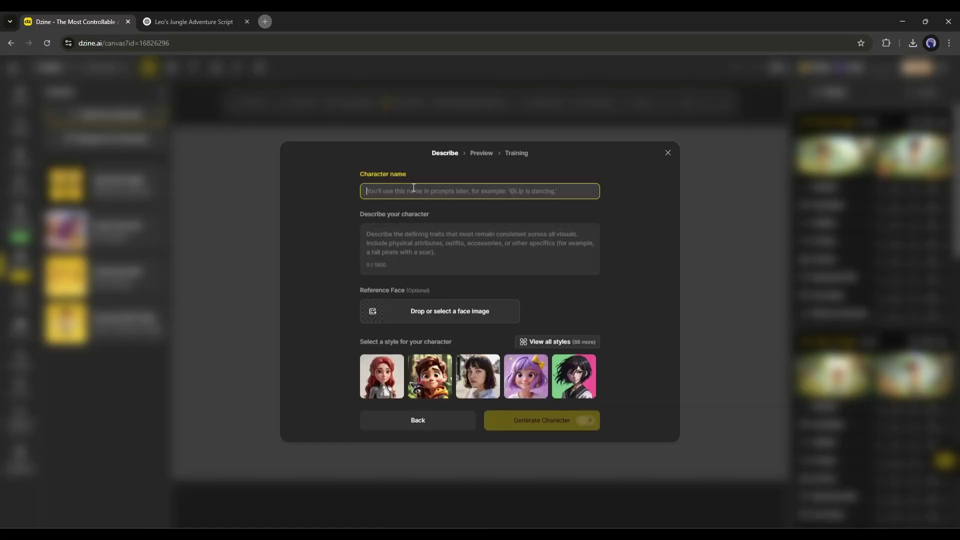
pyautogui.write('Leo')
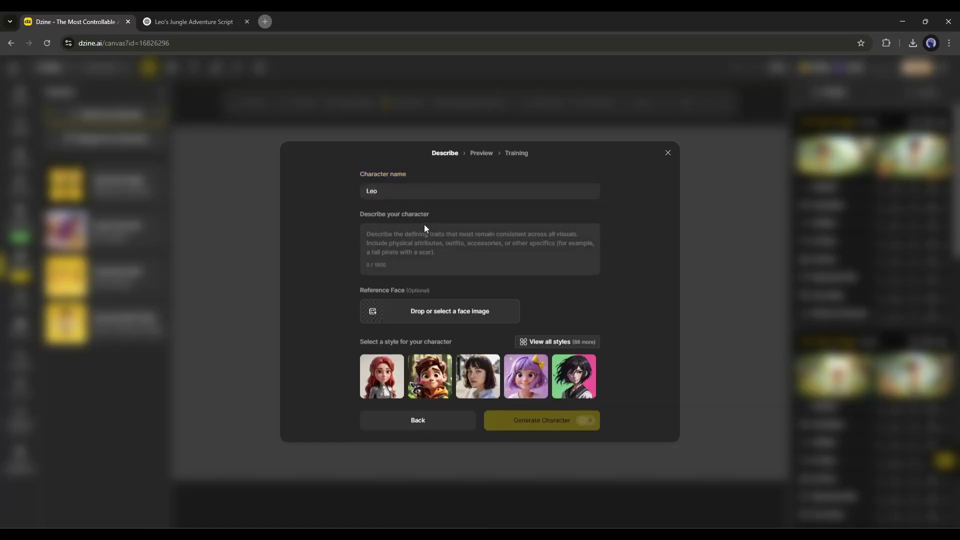
# Step: Paste the boy's Scene 1 description from ChatGPT into the form and generate Leo's previews
pyautogui.click(200, 21)
pyautogui.scroll(3, 374, 219)
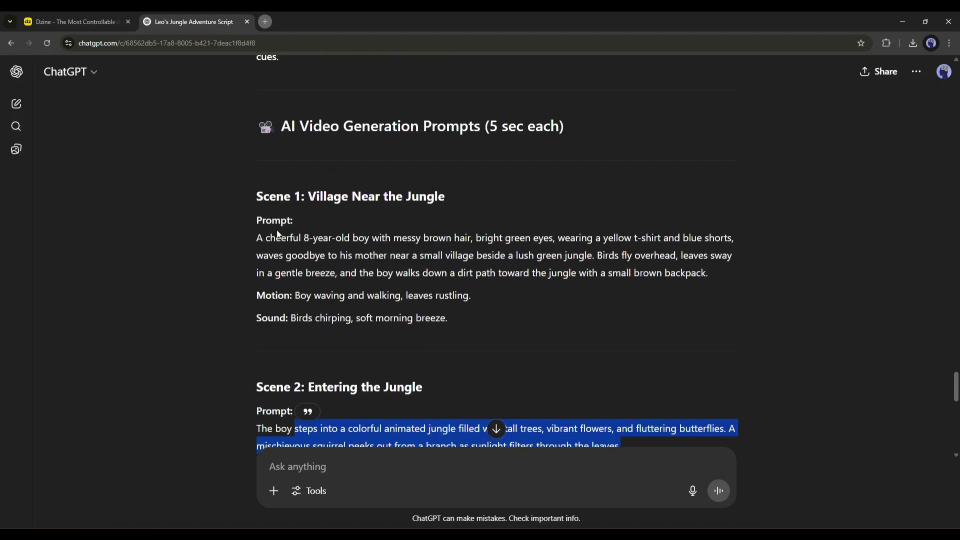
pyautogui.scroll(-1, 279, 235)
pyautogui.click(258, 139)
pyautogui.moveTo(258, 139); pyautogui.dragTo(735, 139)
pyautogui.hotkey('ctrl', 'c')
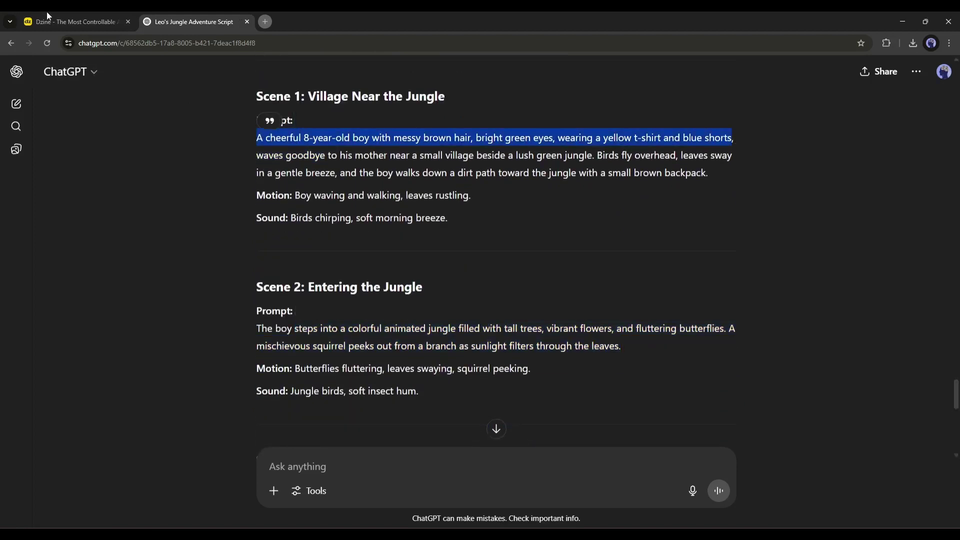
pyautogui.click(50, 20)
pyautogui.click(424, 238)
pyautogui.hotkey('ctrl', 'v')
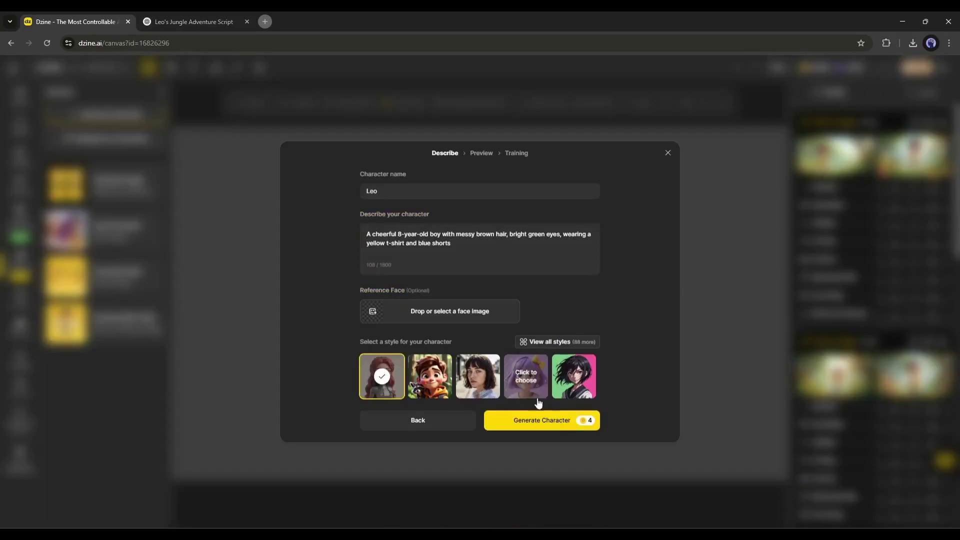
pyautogui.click(592, 418)
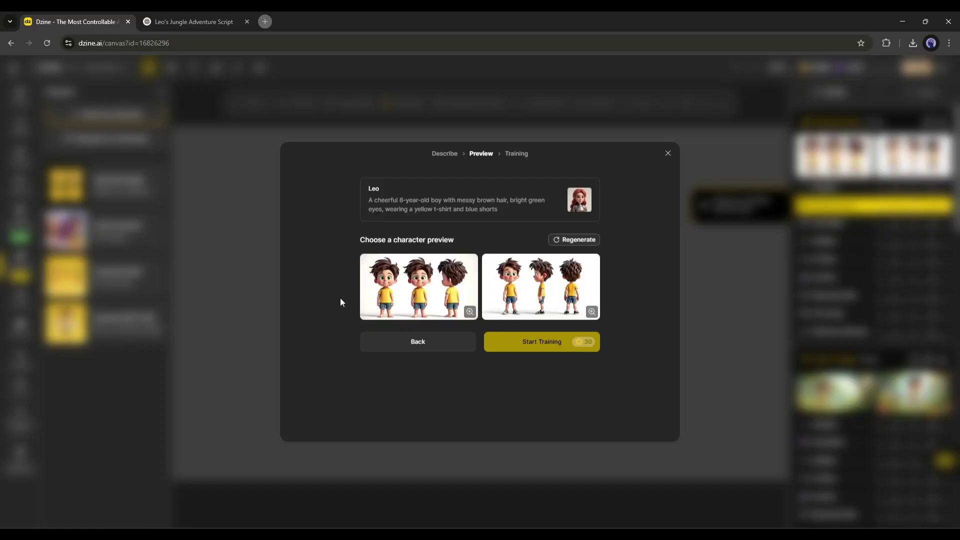
# Step: Train Leo from the second preview and load him into Consistent Character
pyautogui.click(488, 280)
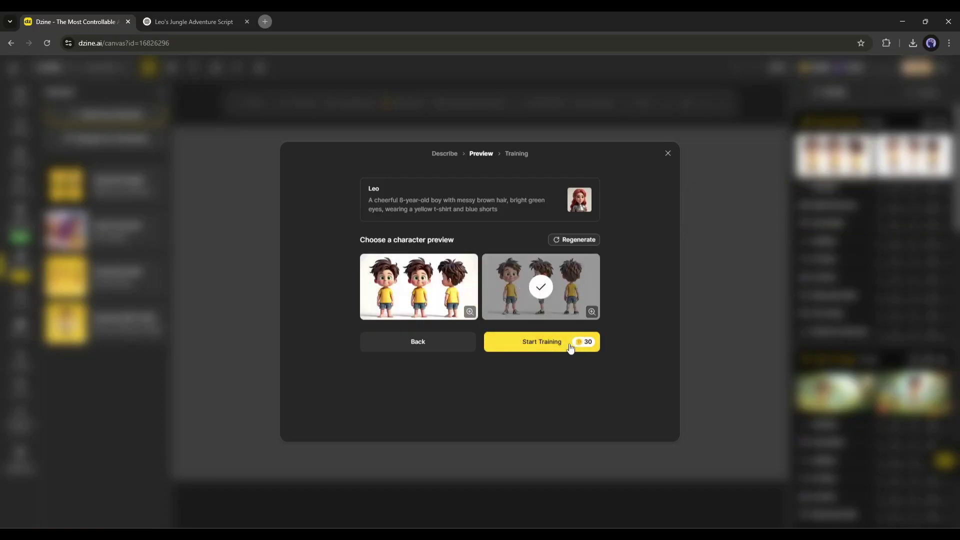
pyautogui.click(570, 347)
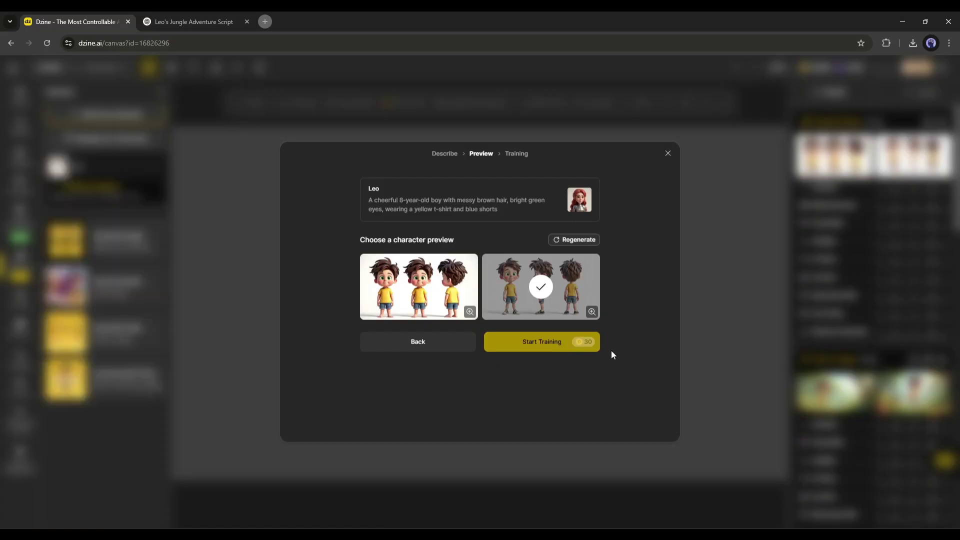
pyautogui.click(480, 12)
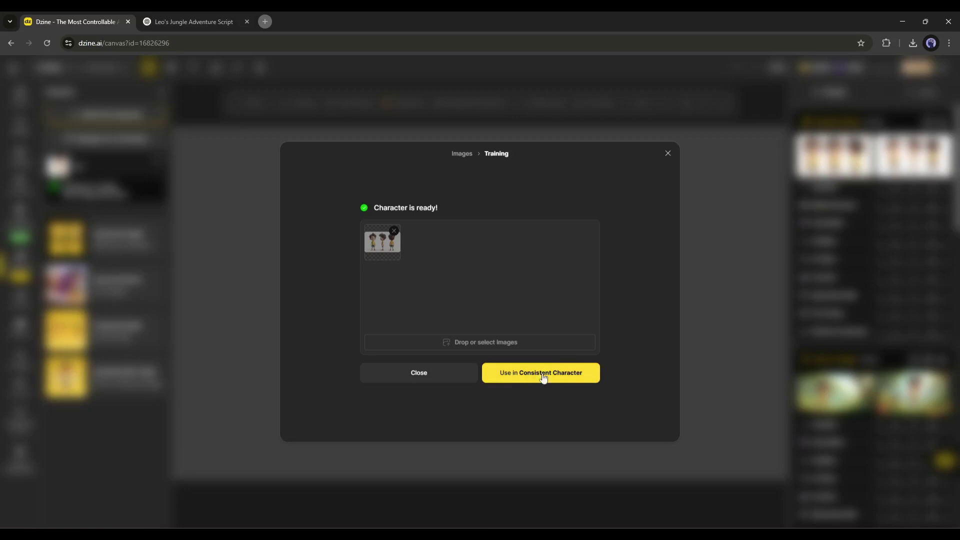
pyautogui.click(527, 378)
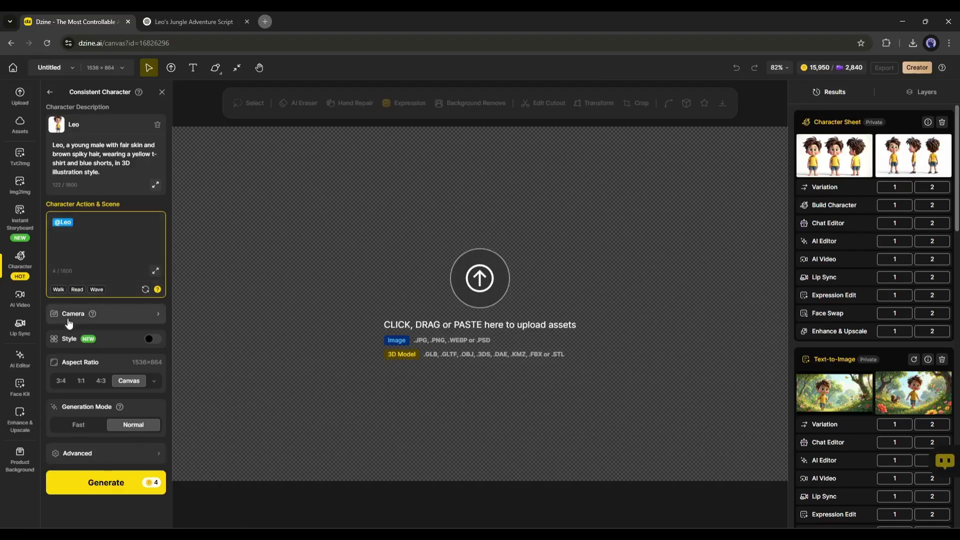
pyautogui.click(210, 16)
pyautogui.moveTo(252, 306); pyautogui.dragTo(368, 323)
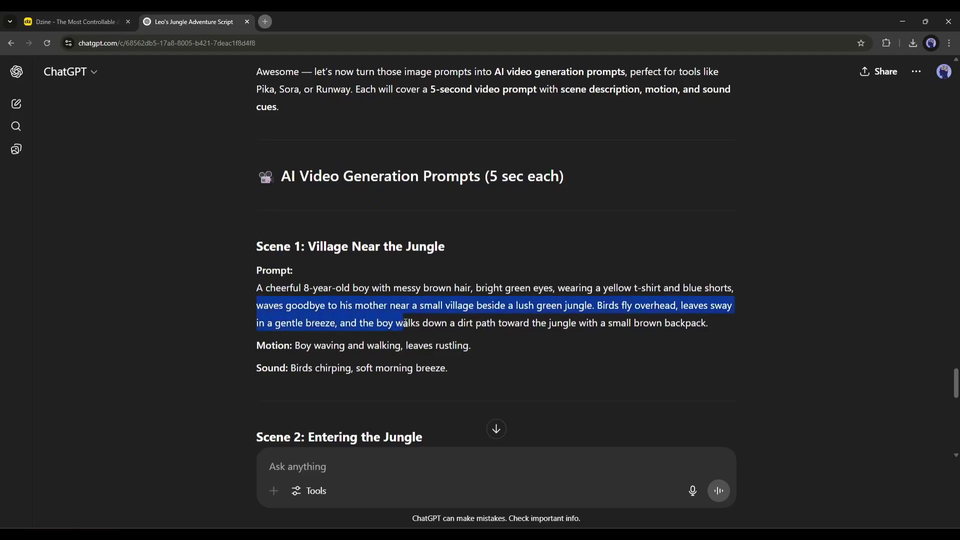
pyautogui.moveTo(464, 325); pyautogui.dragTo(745, 331)
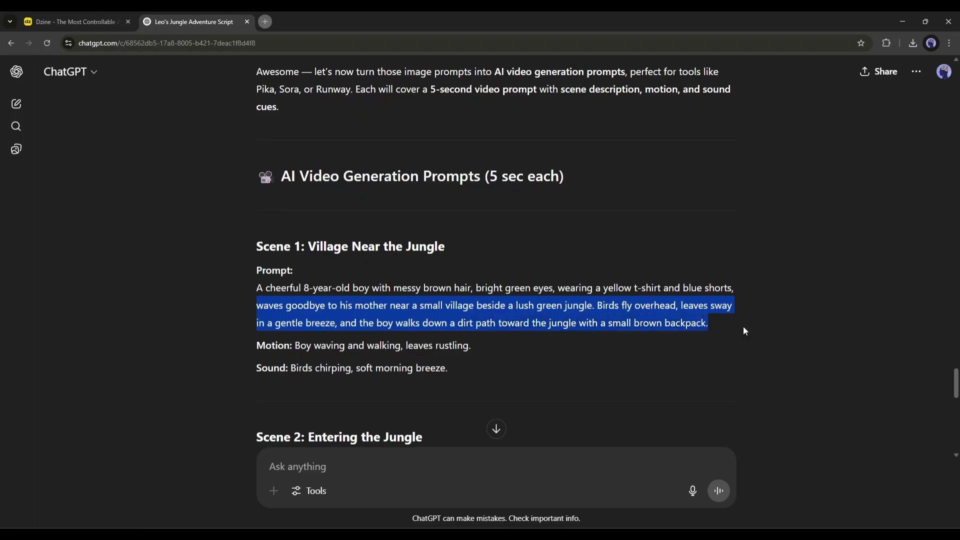
pyautogui.click(78, 15)
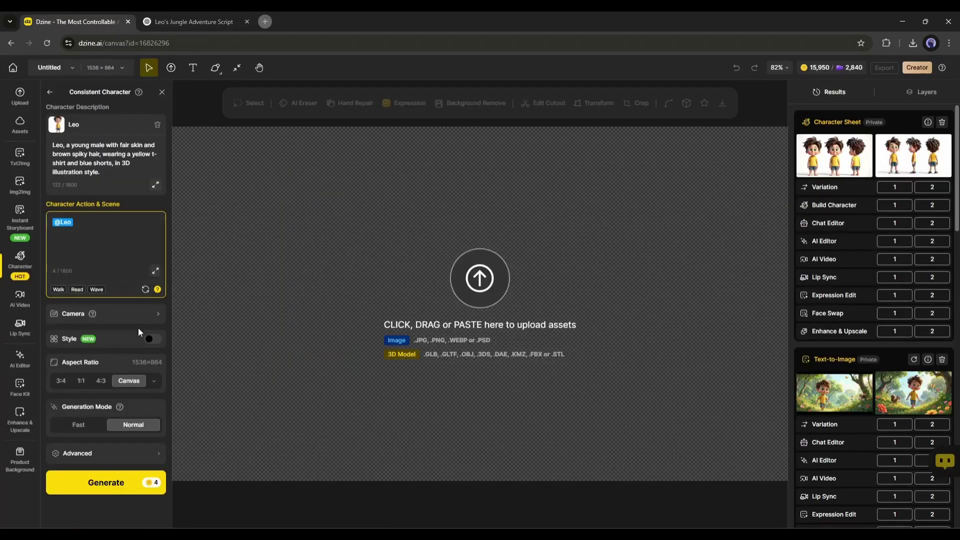
pyautogui.hotkey('ctrl', 'v')
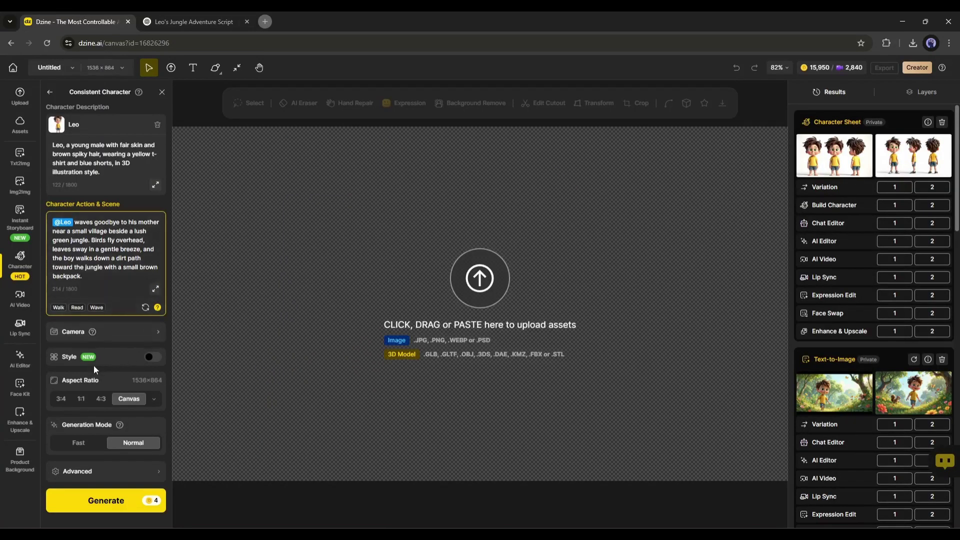
# Step: Enable the Dzine 3D Render v2 style, check camera options, and generate the Scene 1 image
pyautogui.click(150, 357)
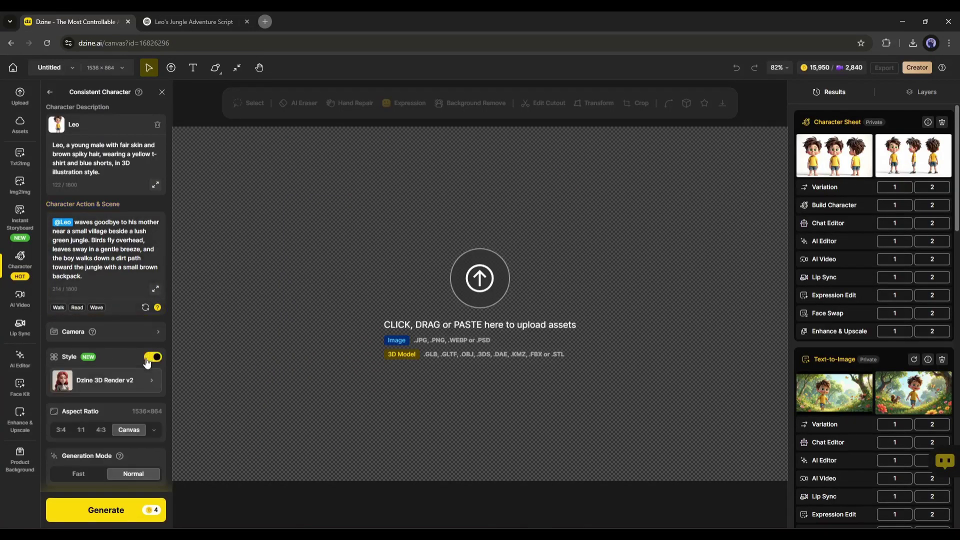
pyautogui.click(125, 336)
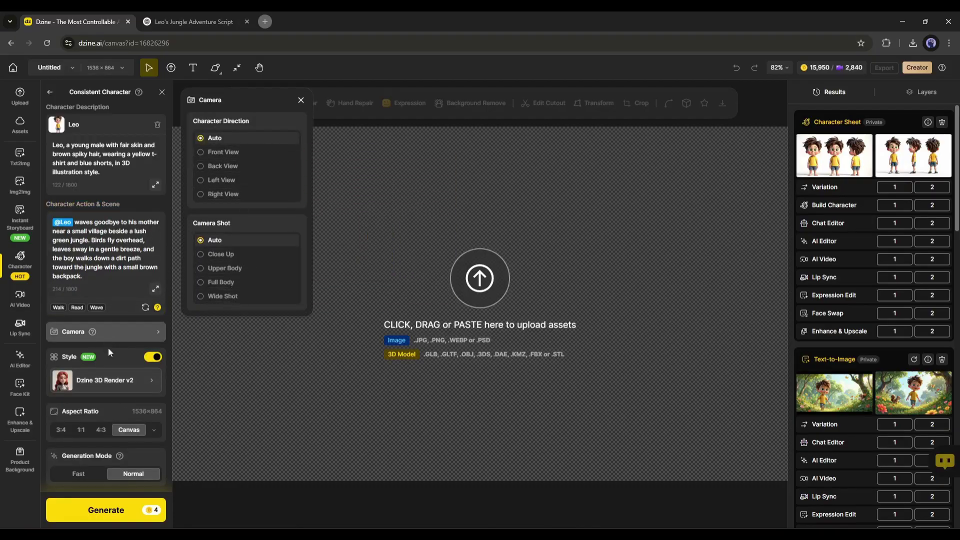
pyautogui.scroll(-1, 109, 352)
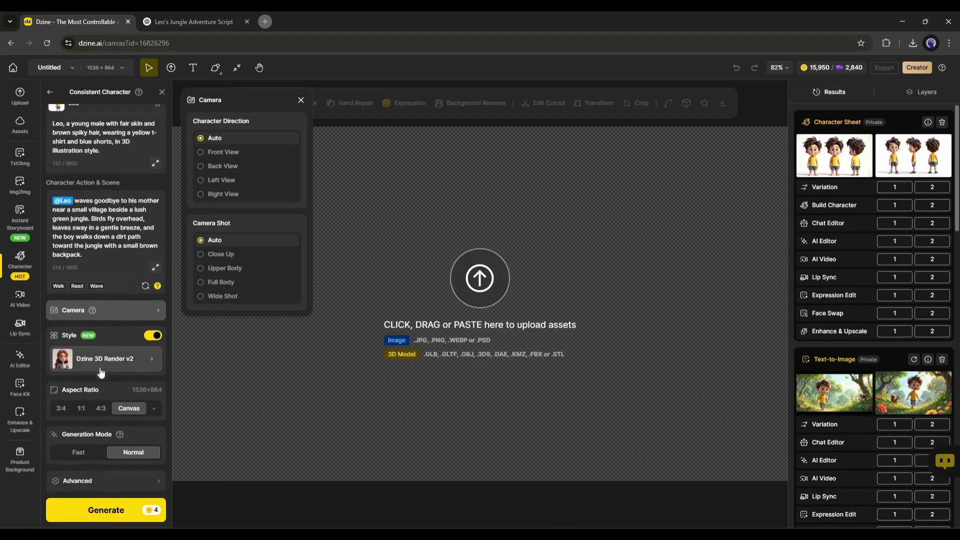
pyautogui.click(110, 518)
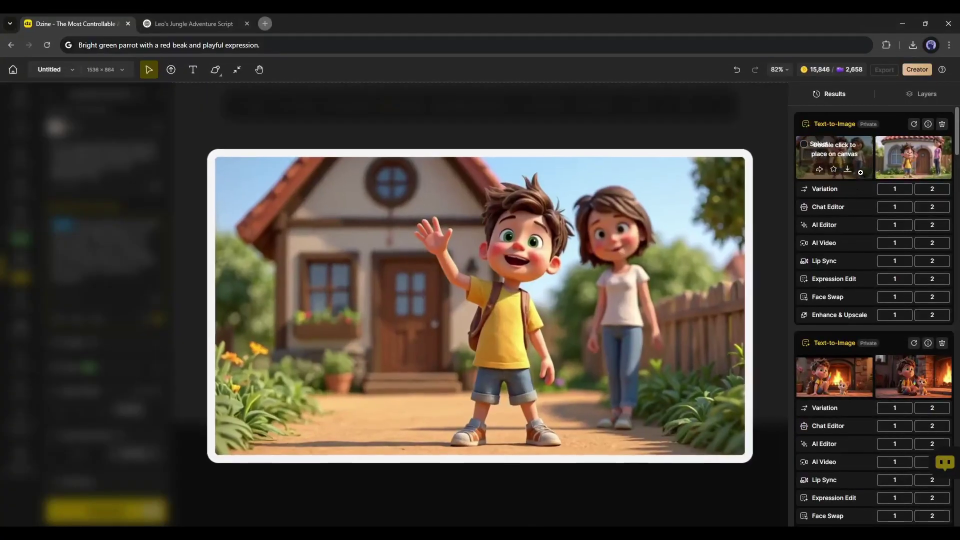
pyautogui.moveTo(895, 172)
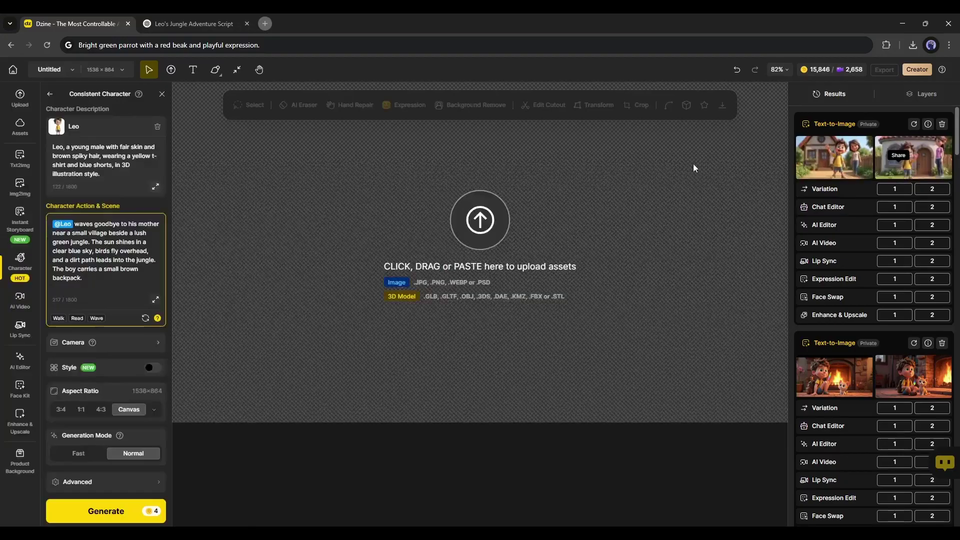
pyautogui.click(228, 17)
pyautogui.scroll(-3, 497, 431)
pyautogui.moveTo(257, 183); pyautogui.dragTo(737, 210)
pyautogui.click(75, 23)
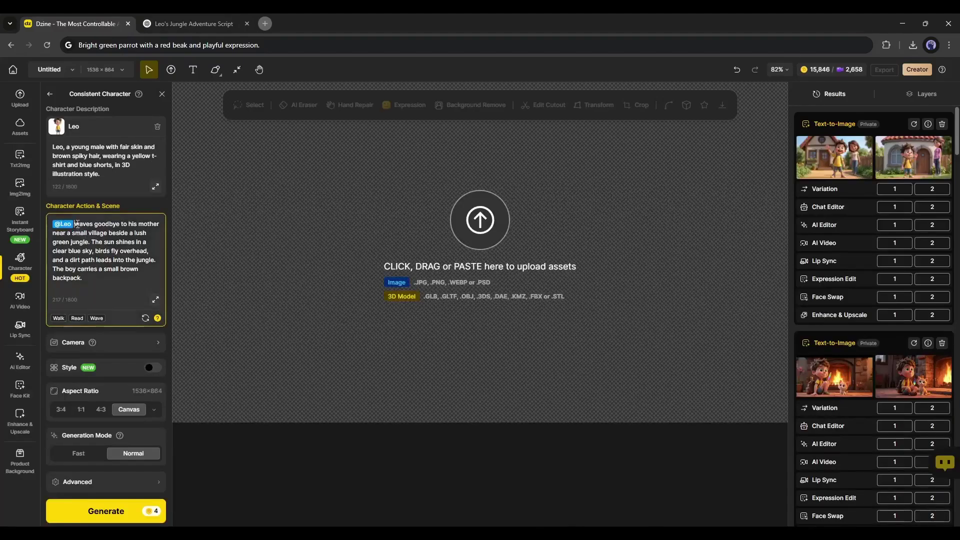
pyautogui.hotkey('ctrl', 'shift', 'End')
pyautogui.hotkey('ctrl', 'v')
pyautogui.click(150, 511)
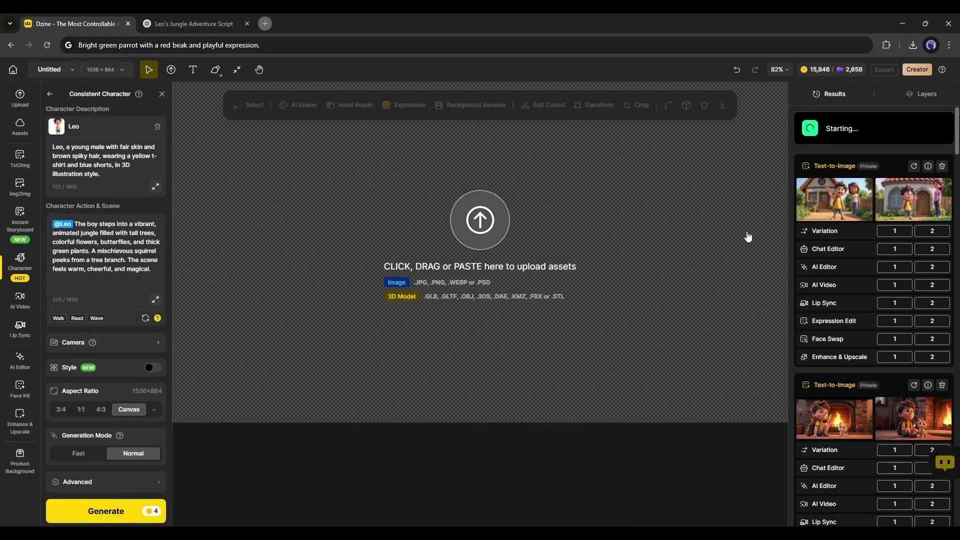
# Step: Scroll down the results and download the jungle village image
pyautogui.scroll(-5, 888, 370)
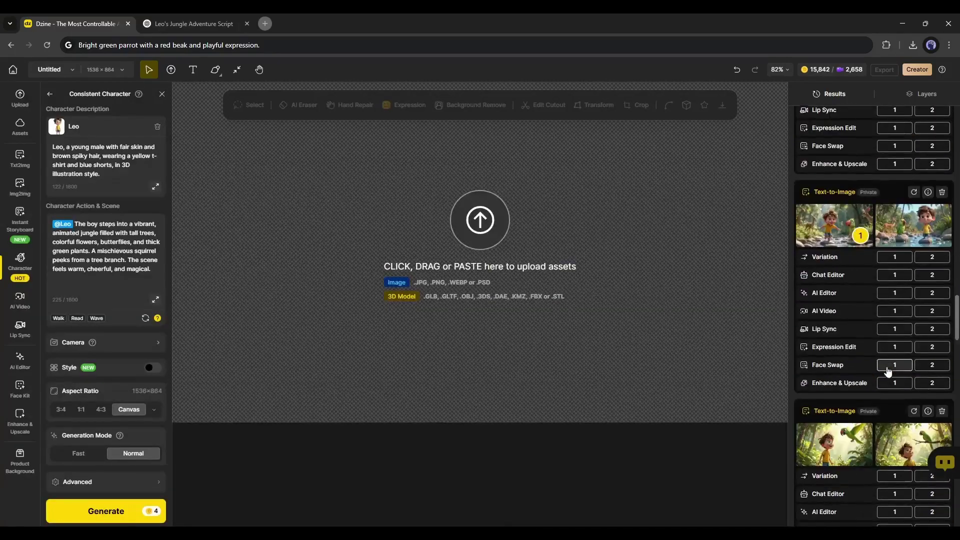
pyautogui.scroll(-1, 920, 232)
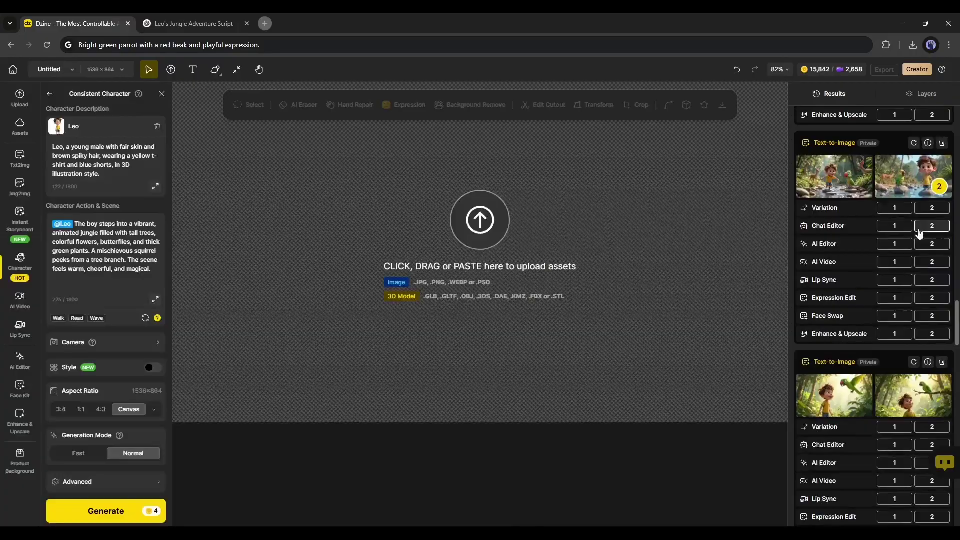
pyautogui.scroll(-3, 919, 232)
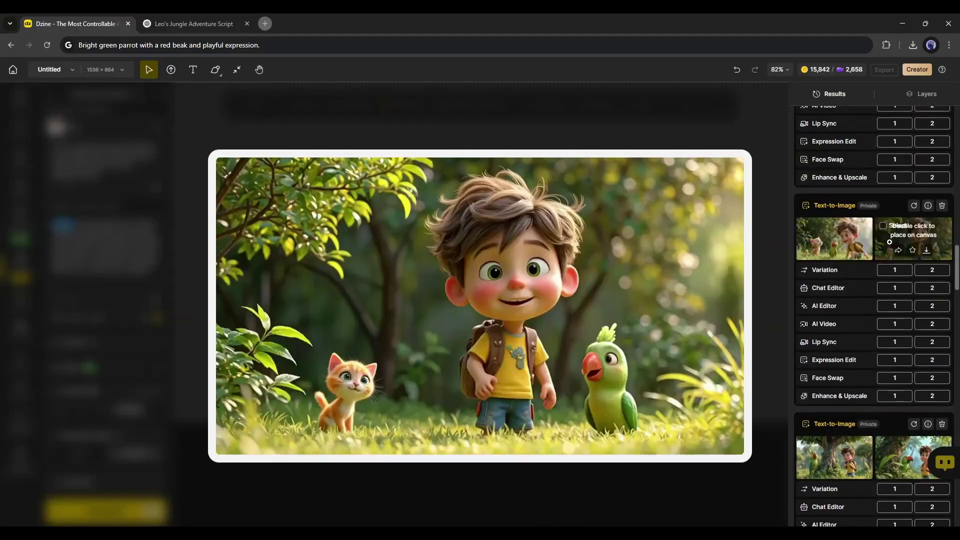
pyautogui.scroll(-5, 890, 242)
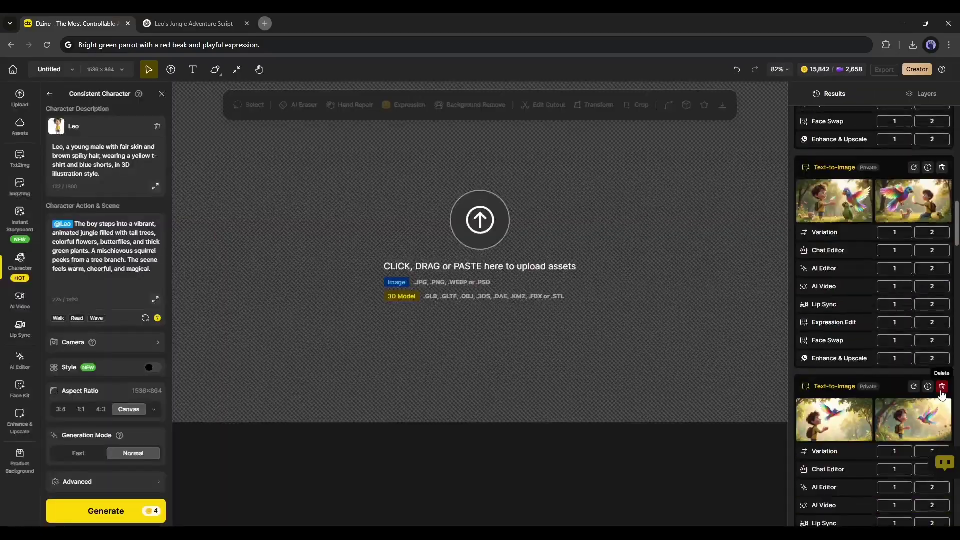
pyautogui.scroll(-6, 925, 360)
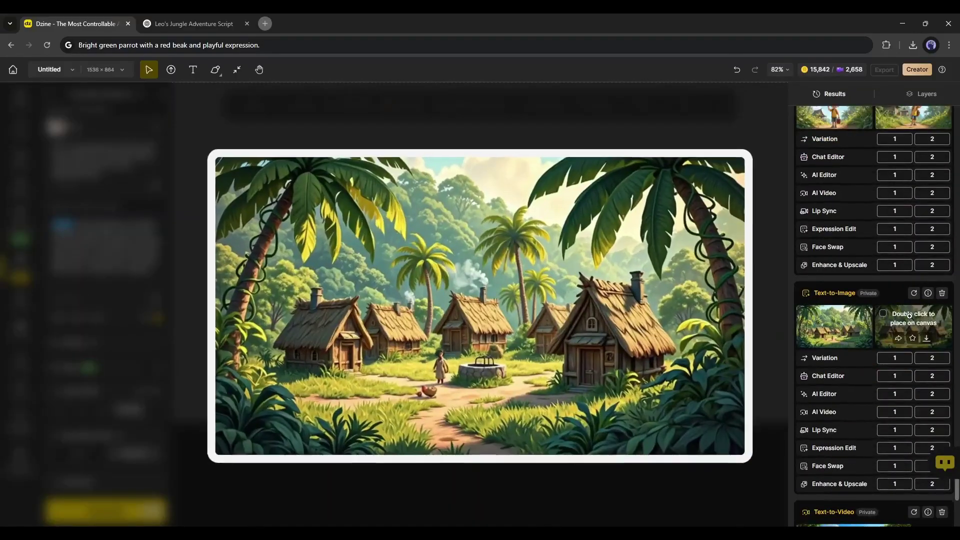
pyautogui.click(927, 339)
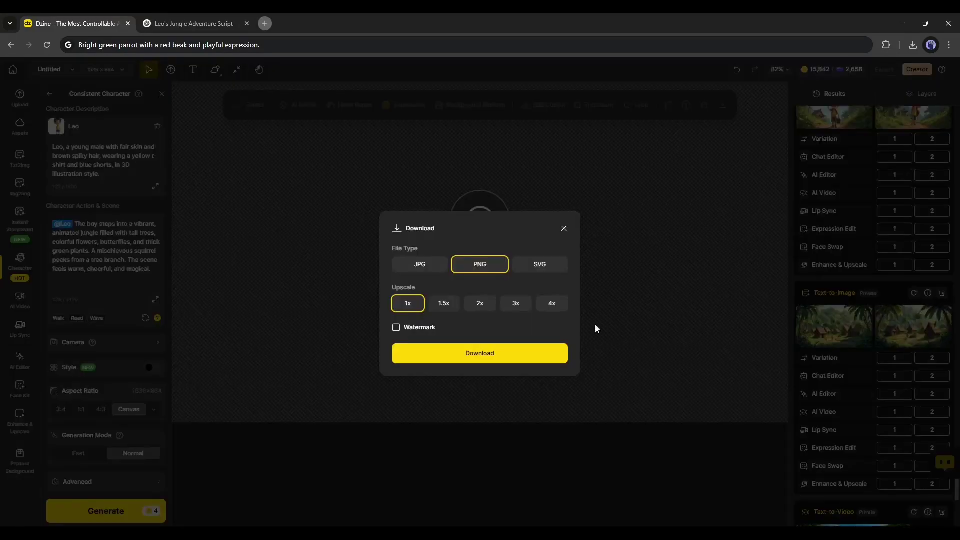
pyautogui.click(420, 264)
pyautogui.click(479, 353)
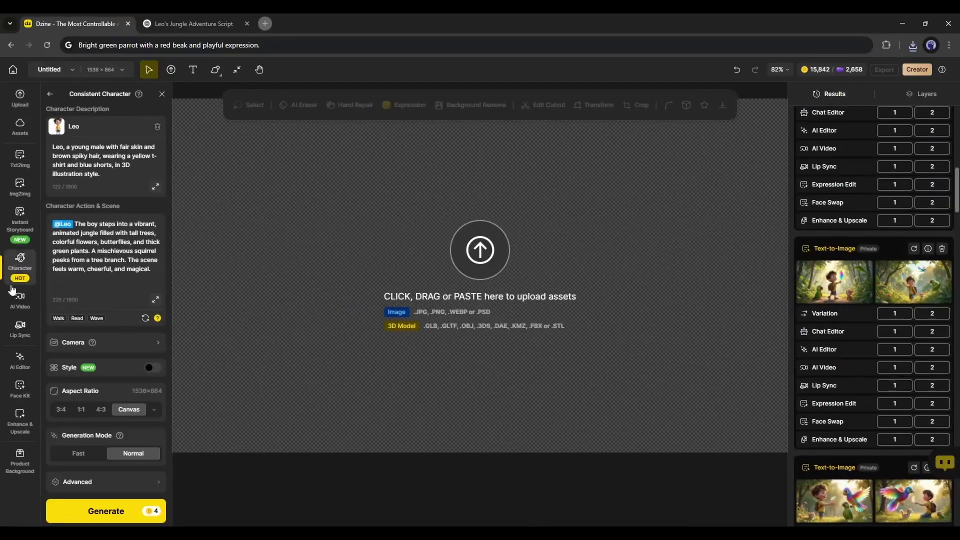
# Step: Set up AI Video in image-to-video mode with Kling 2.1 Std as the model
pyautogui.click(19, 301)
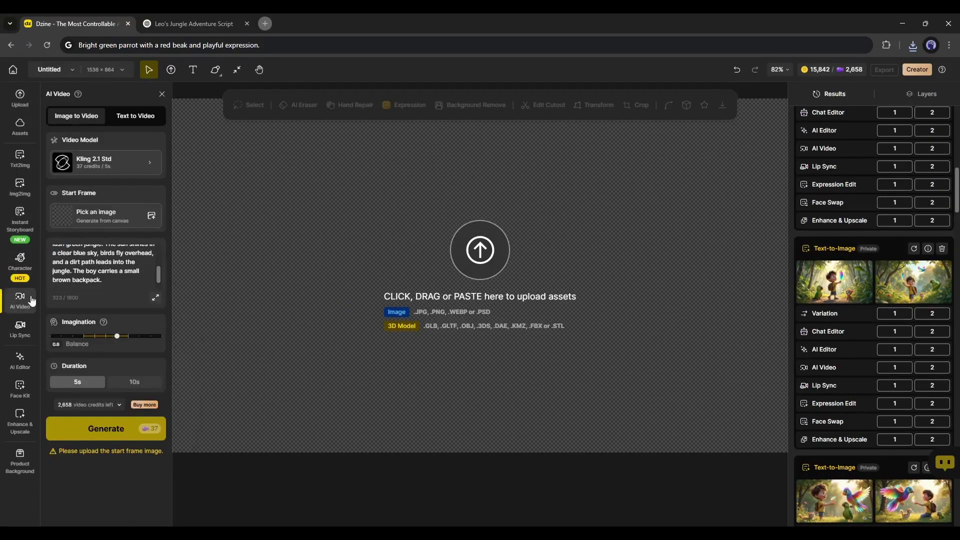
pyautogui.click(131, 117)
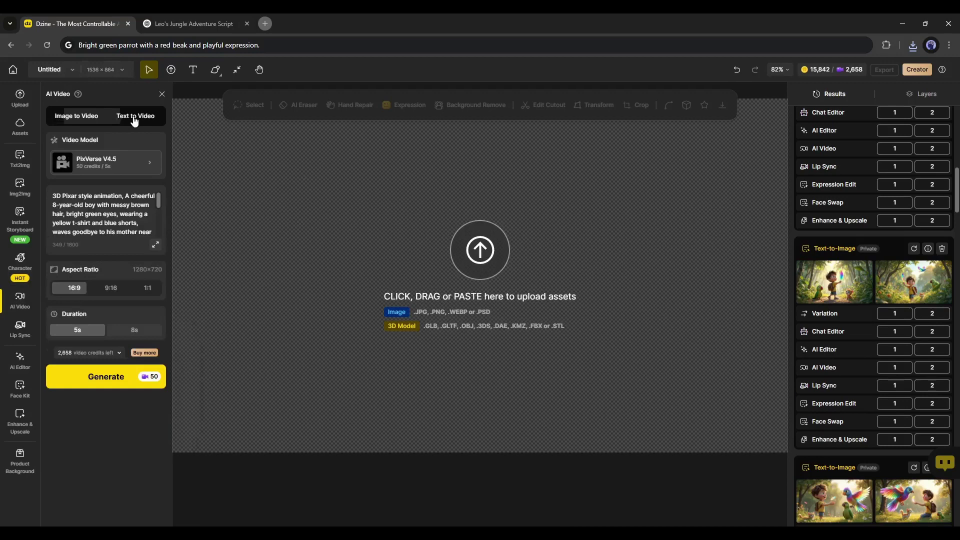
pyautogui.click(85, 119)
pyautogui.click(85, 160)
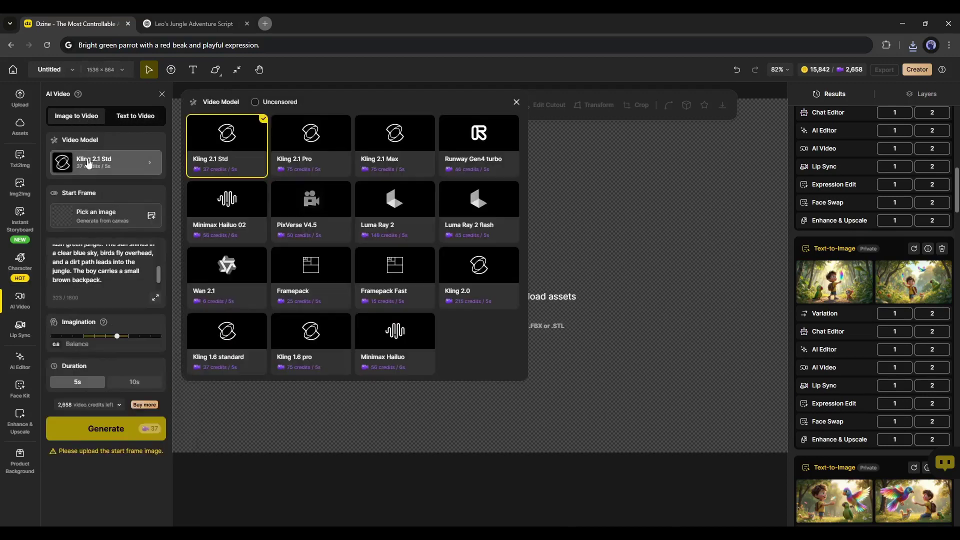
pyautogui.click(229, 153)
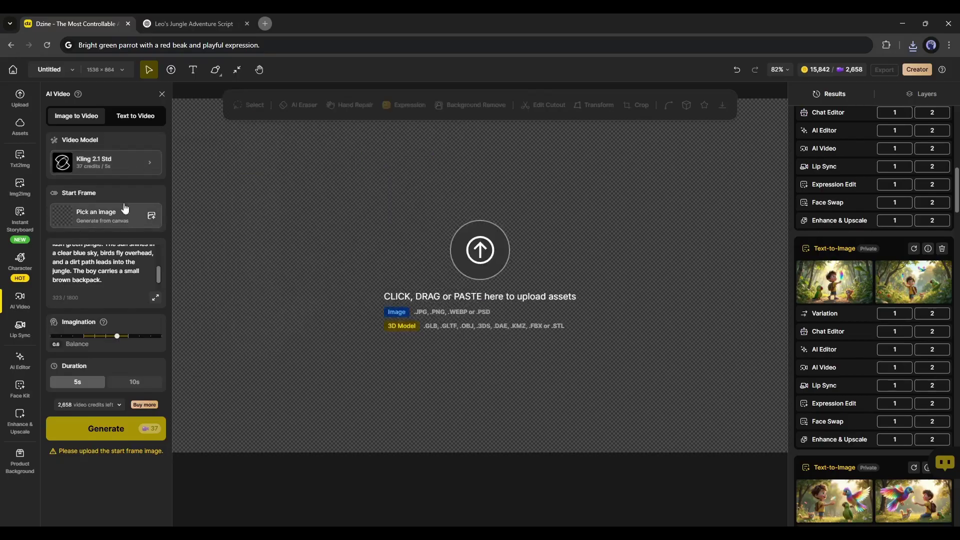
# Step: Load the jungle village picture as the Start Frame
pyautogui.click(64, 219)
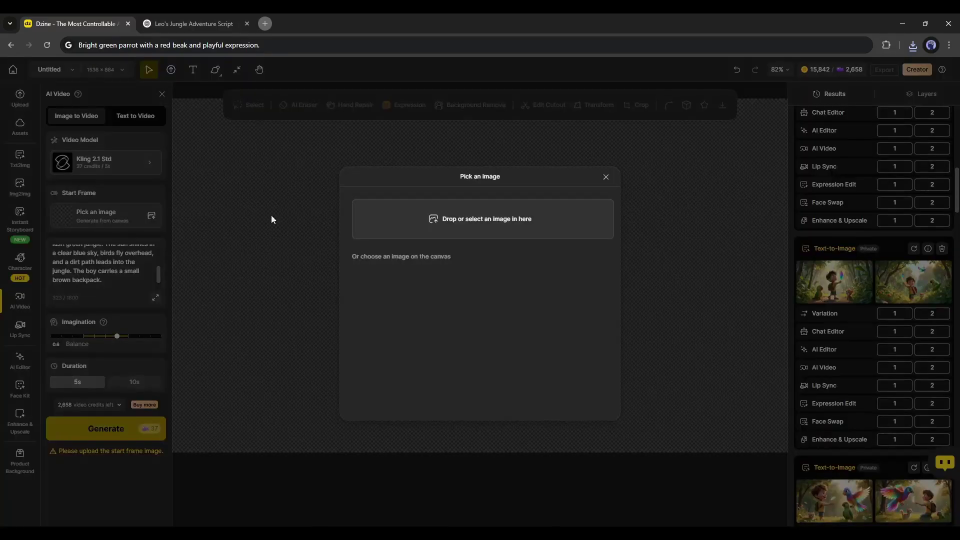
pyautogui.click(533, 217)
pyautogui.scroll(-5, 550, 280)
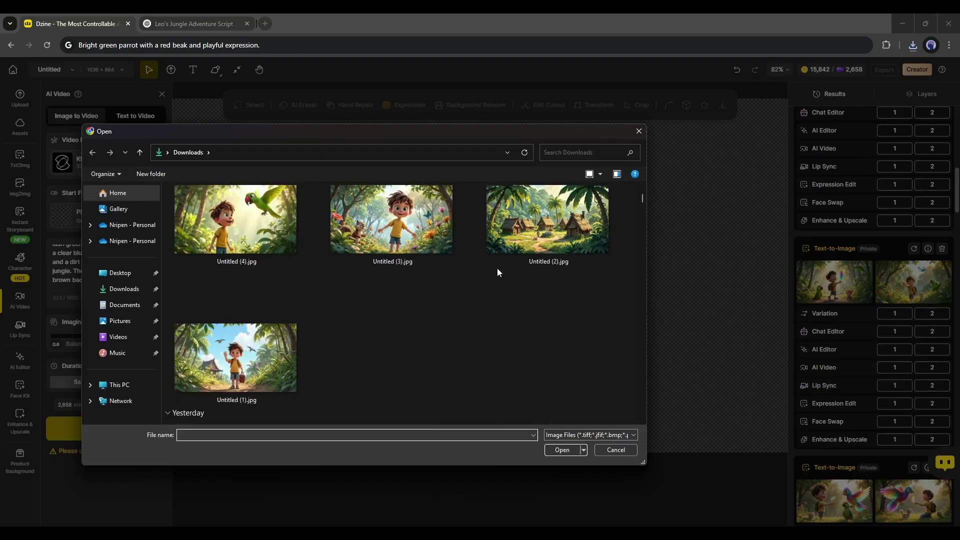
pyautogui.doubleClick(497, 268)
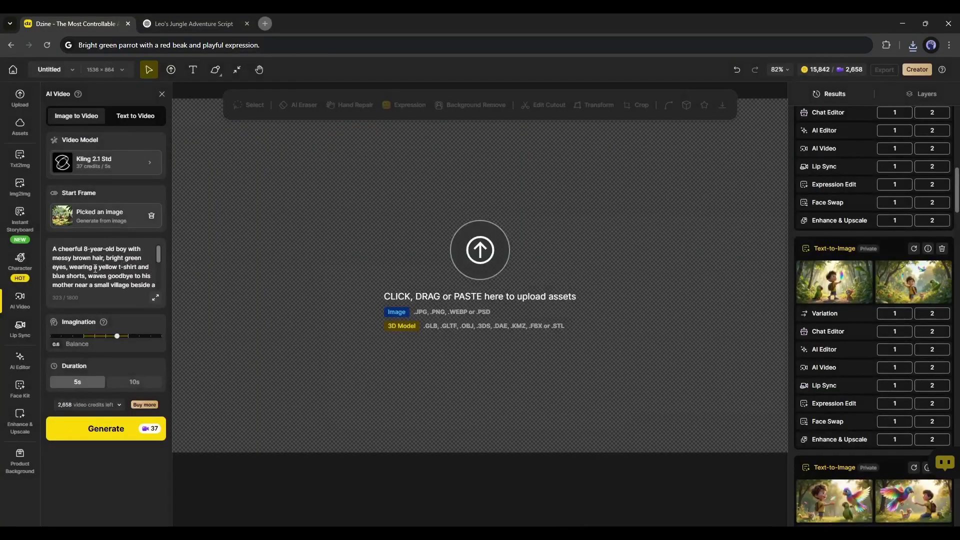
# Step: Prompt with the Scene 1 sunny-sky, birds and dirt-path passage and generate the 5s video
pyautogui.press('BackSpace')
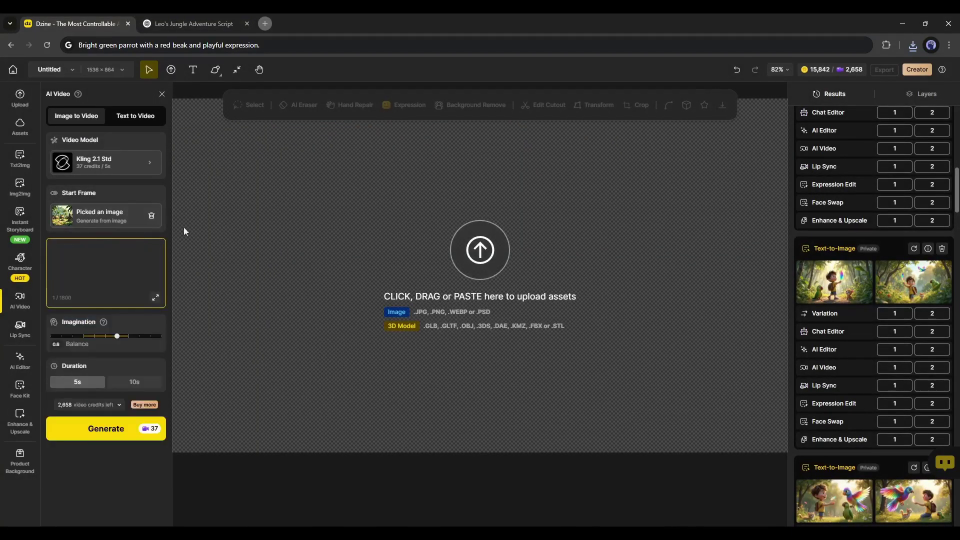
pyautogui.click(230, 24)
pyautogui.hotkey('ctrl', 'c')
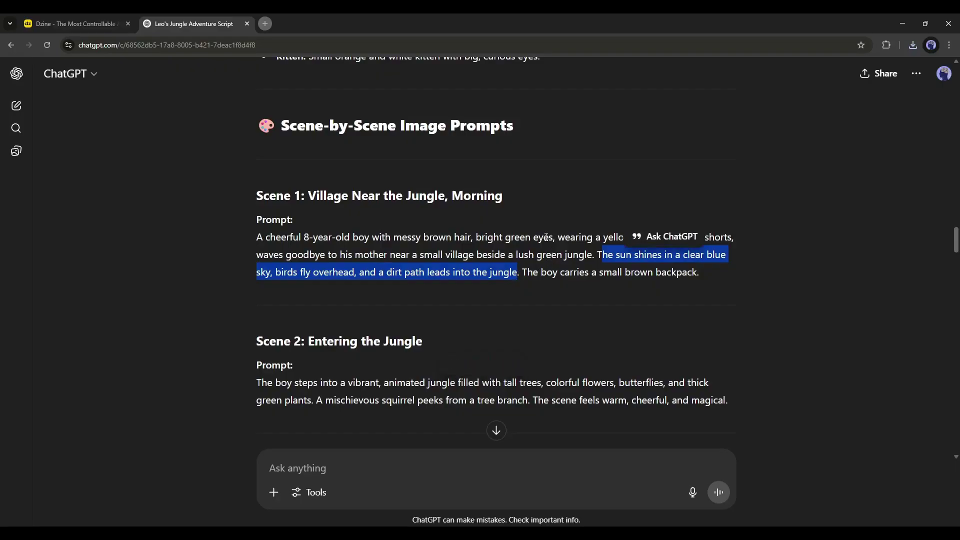
pyautogui.click(75, 24)
pyautogui.hotkey('ctrl', 'v')
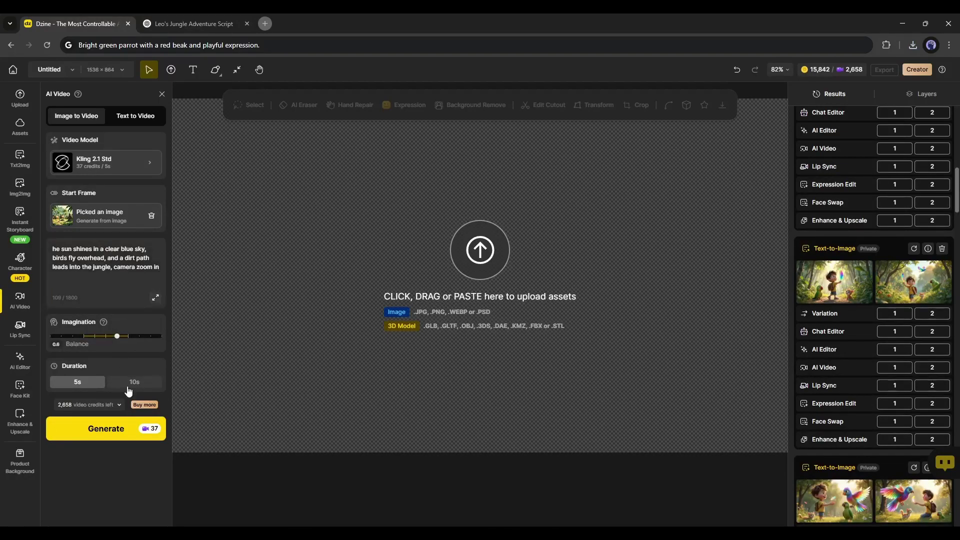
pyautogui.click(133, 426)
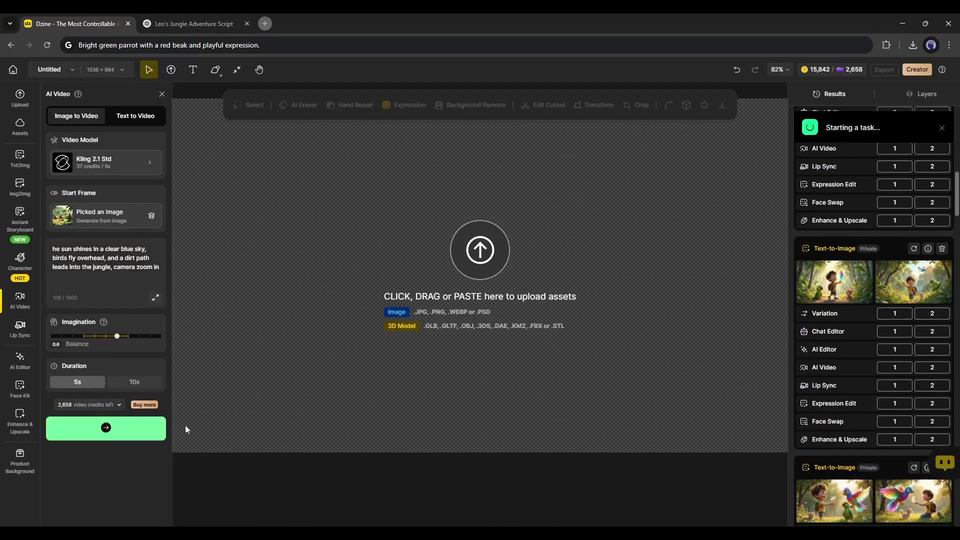
pyautogui.scroll(10, 805, 265)
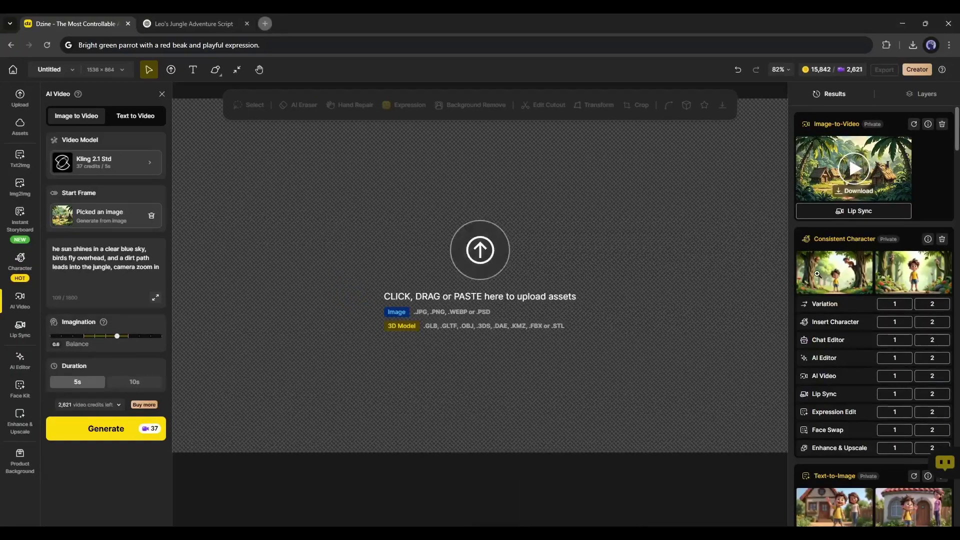
# Step: Play the village video, then swap the Start Frame to the boy-and-mother picture
pyautogui.click(850, 170)
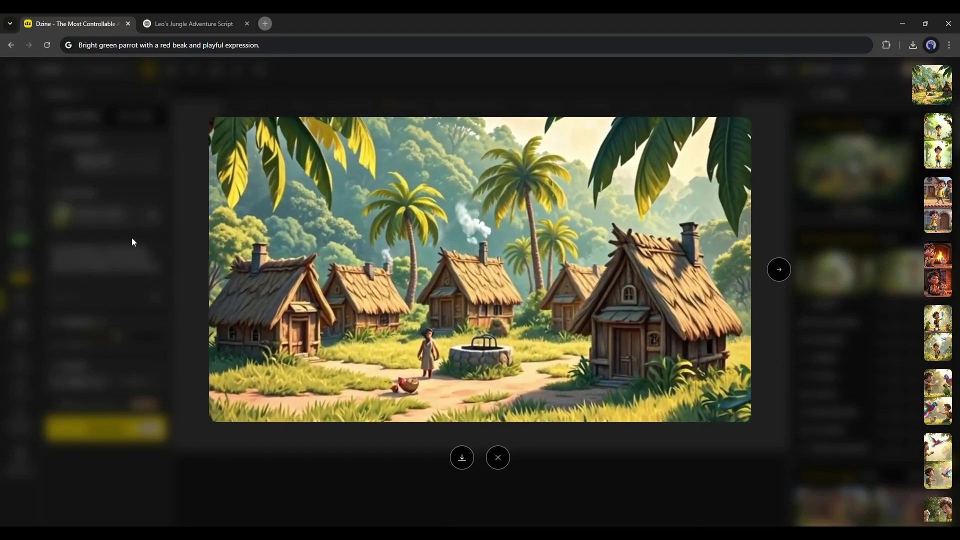
pyautogui.click(131, 238)
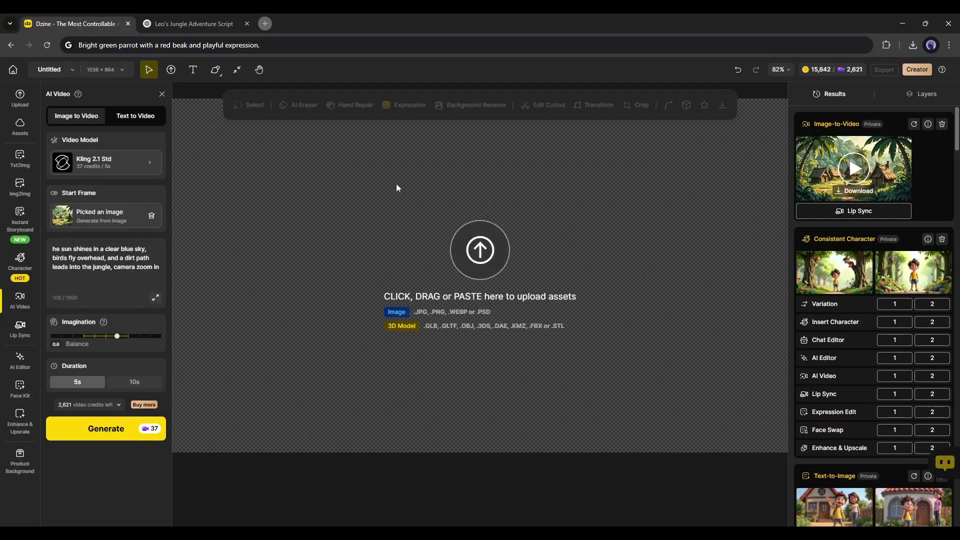
pyautogui.click(151, 215)
pyautogui.click(124, 215)
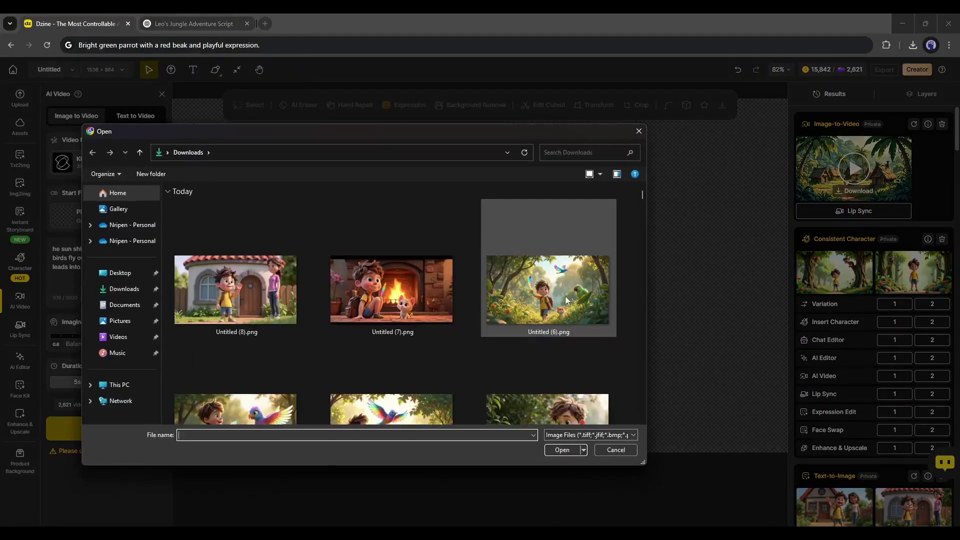
pyautogui.doubleClick(566, 299)
# Step: Generate the waving-goodbye video using the script's wording
pyautogui.click(192, 24)
pyautogui.moveTo(257, 204); pyautogui.dragTo(595, 205)
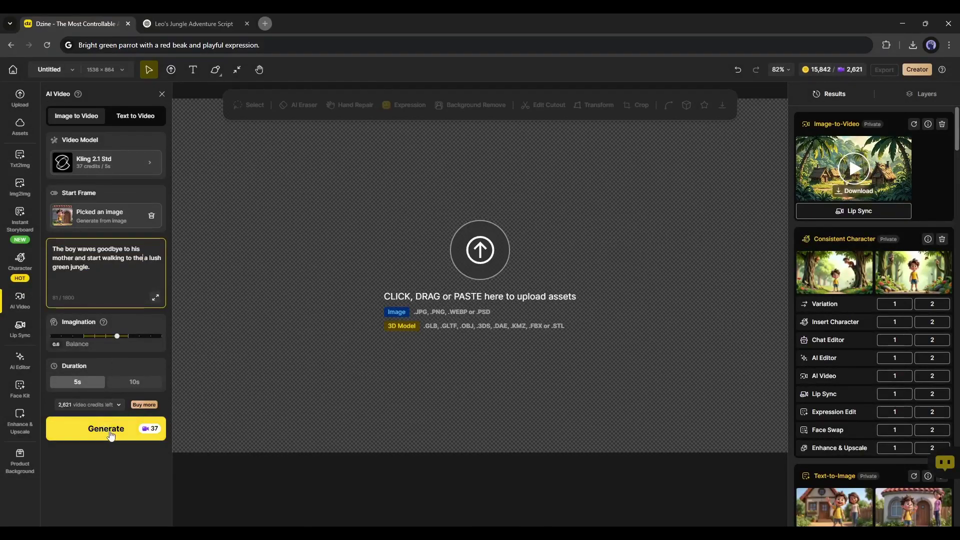
pyautogui.click(83, 419)
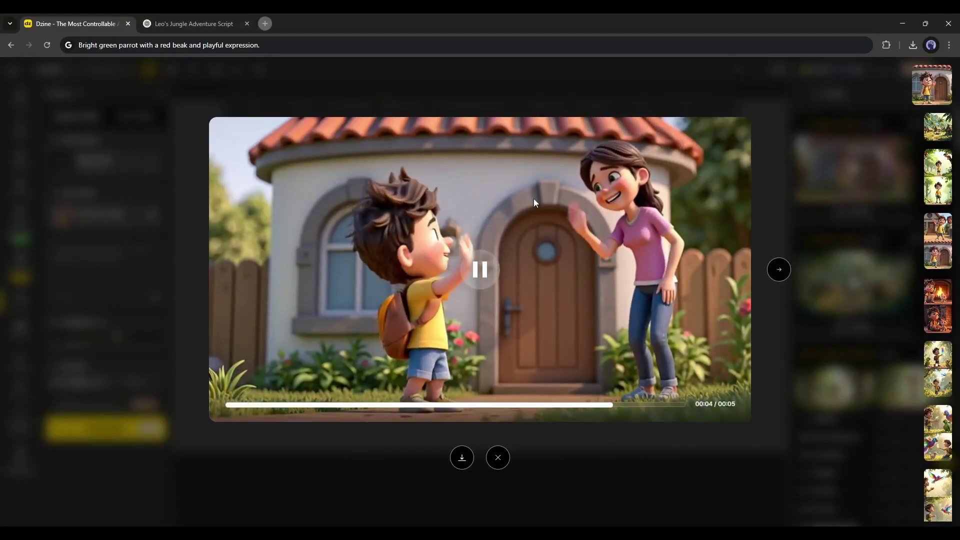
# Step: Swap in the next start frame and select the Scene 3 parrot prompt from the script
pyautogui.click(111, 140)
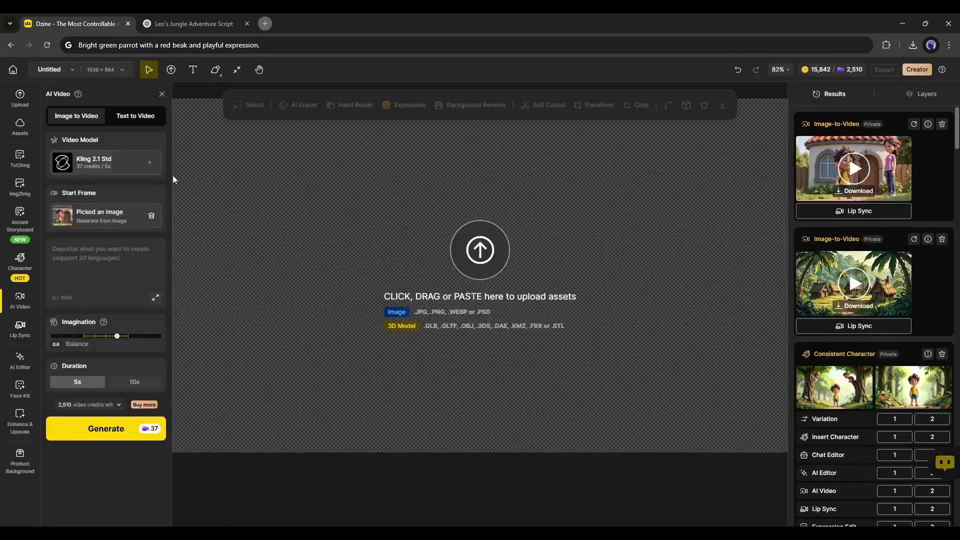
pyautogui.click(149, 216)
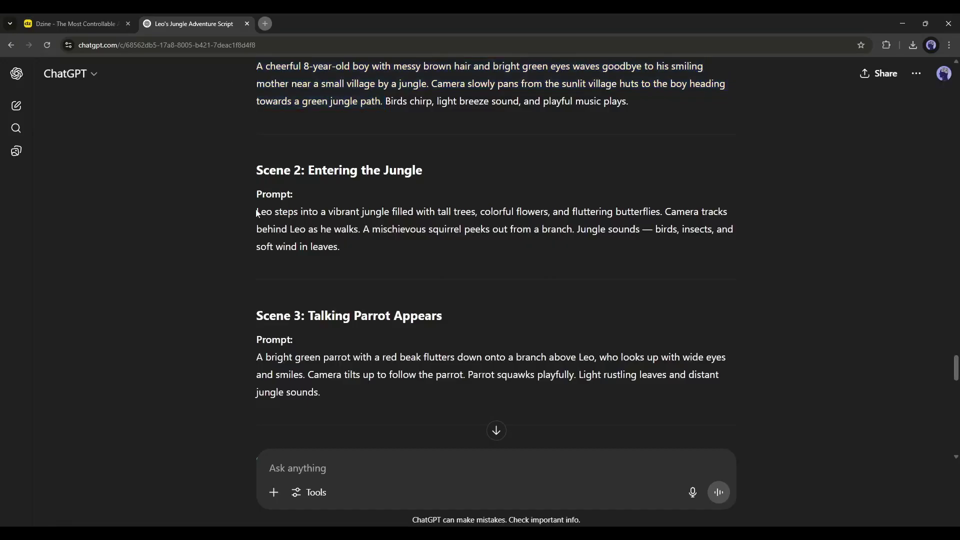
pyautogui.moveTo(257, 210); pyautogui.dragTo(330, 229)
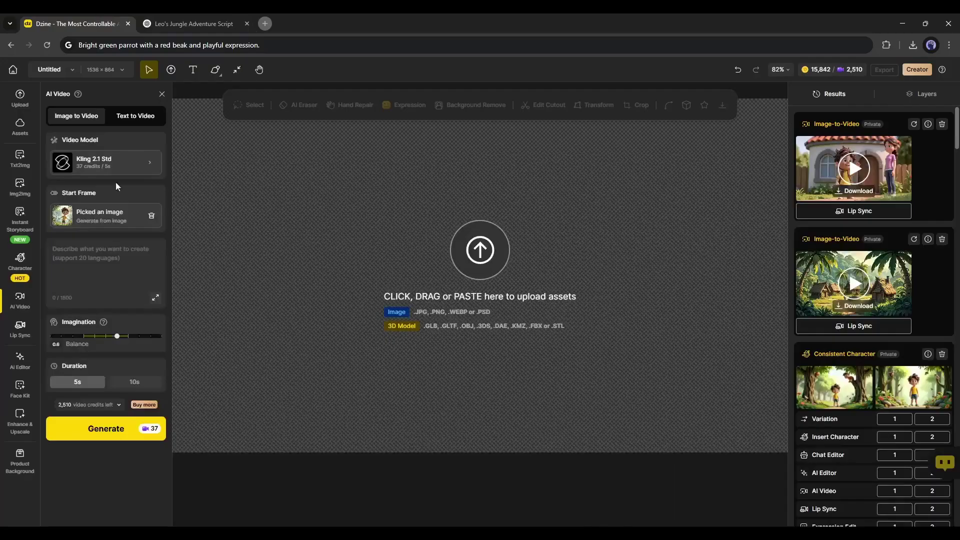
pyautogui.click(106, 438)
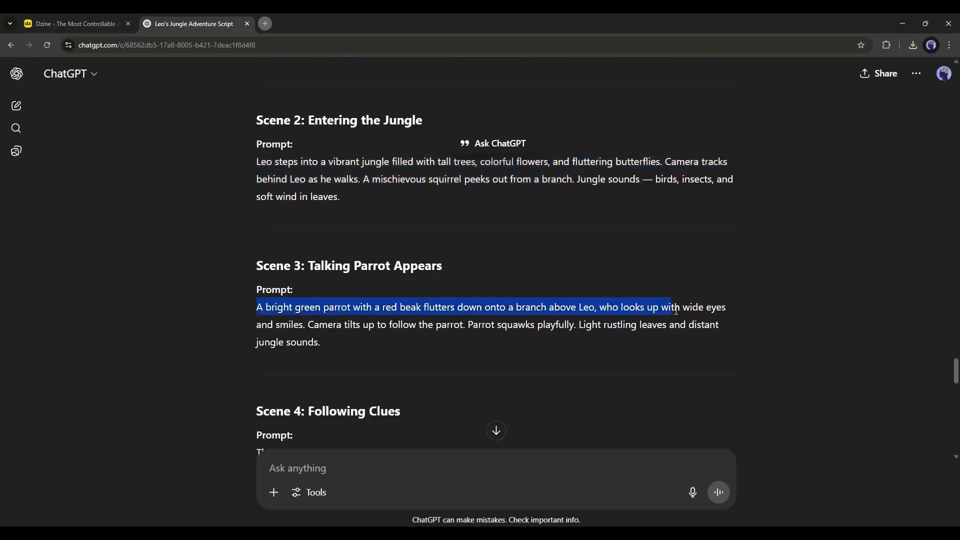
pyautogui.moveTo(562, 306); pyautogui.dragTo(636, 326)
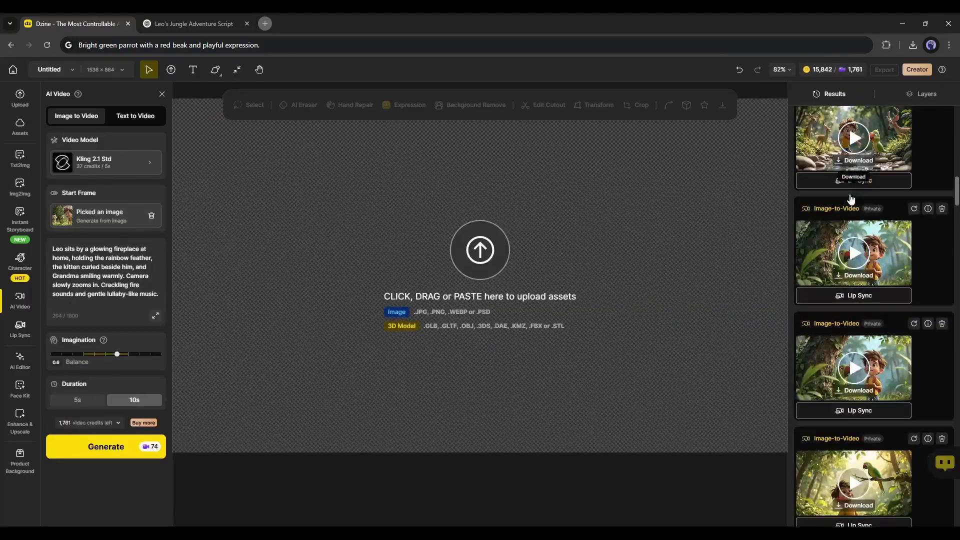
pyautogui.scroll(-1, 848, 210)
pyautogui.scroll(8, 847, 216)
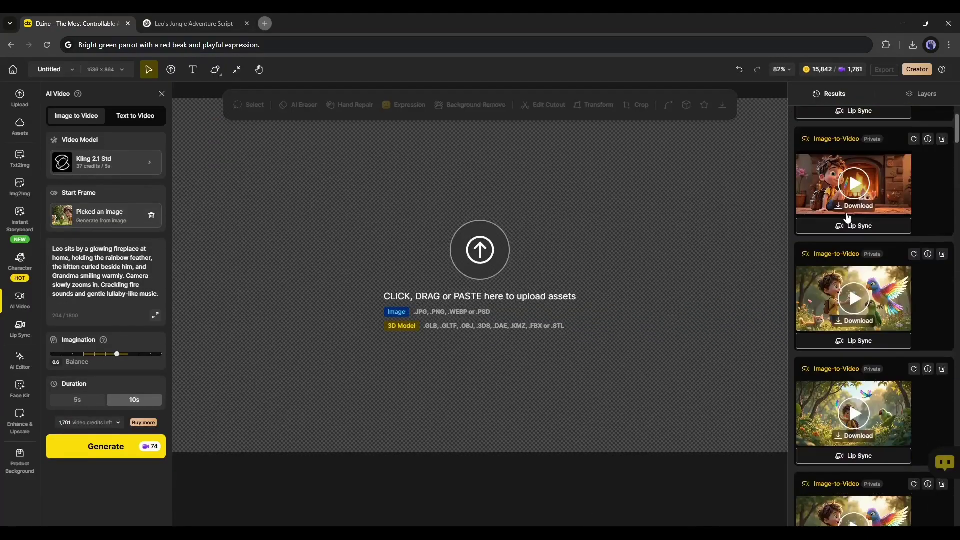
pyautogui.scroll(-4, 847, 216)
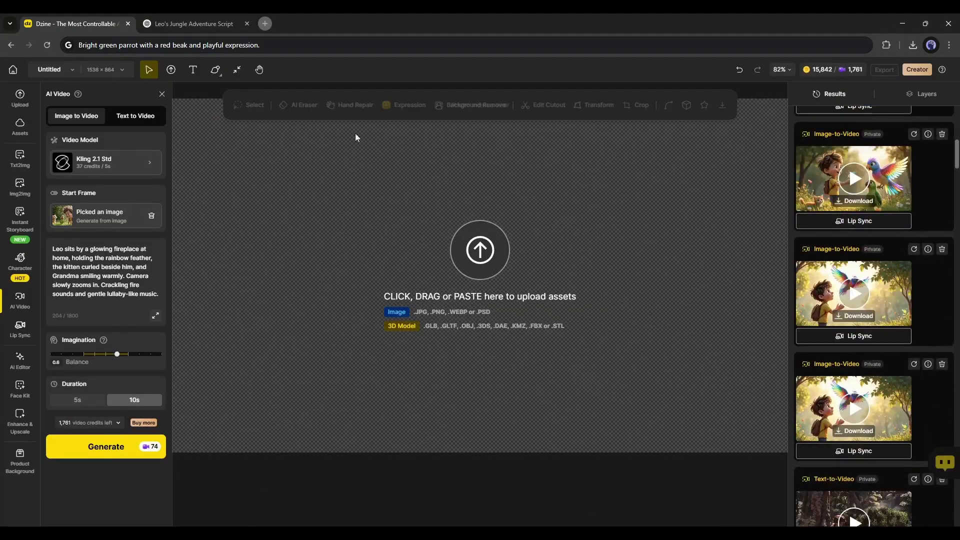
pyautogui.click(181, 18)
# Step: Scroll the ChatGPT script to Scene 3 and select Leo's talking-parrot line
pyautogui.moveTo(957, 420); pyautogui.dragTo(956, 75)
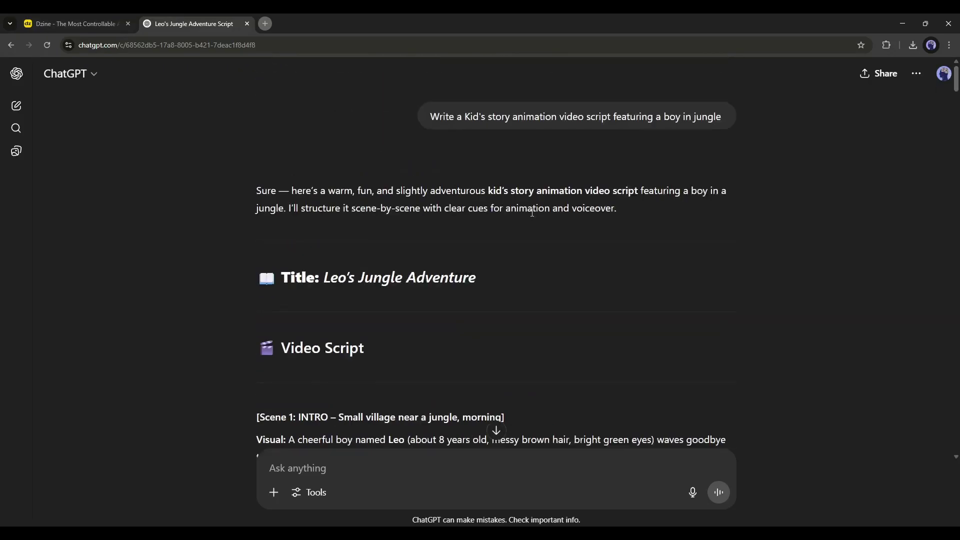
pyautogui.scroll(-6, 274, 183)
pyautogui.scroll(-2, 286, 171)
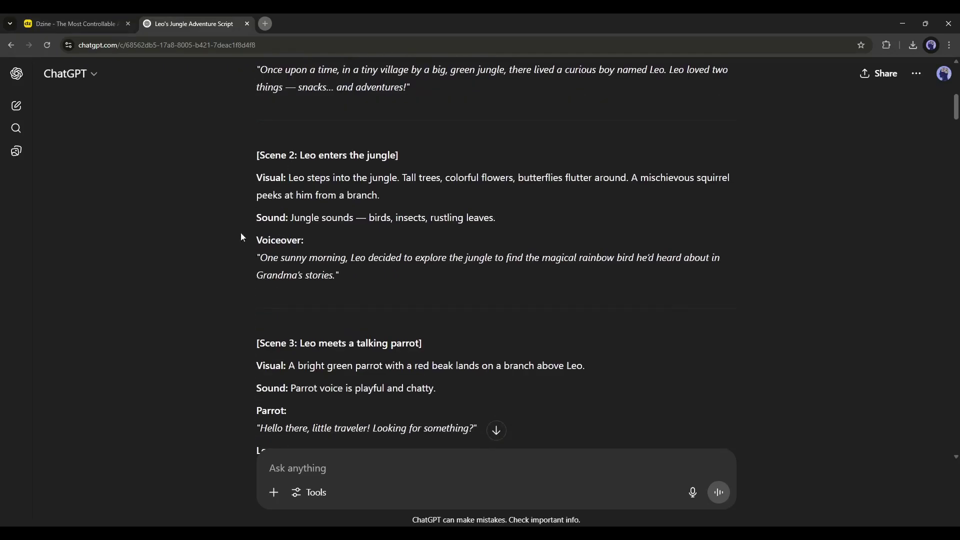
pyautogui.scroll(-5, 281, 237)
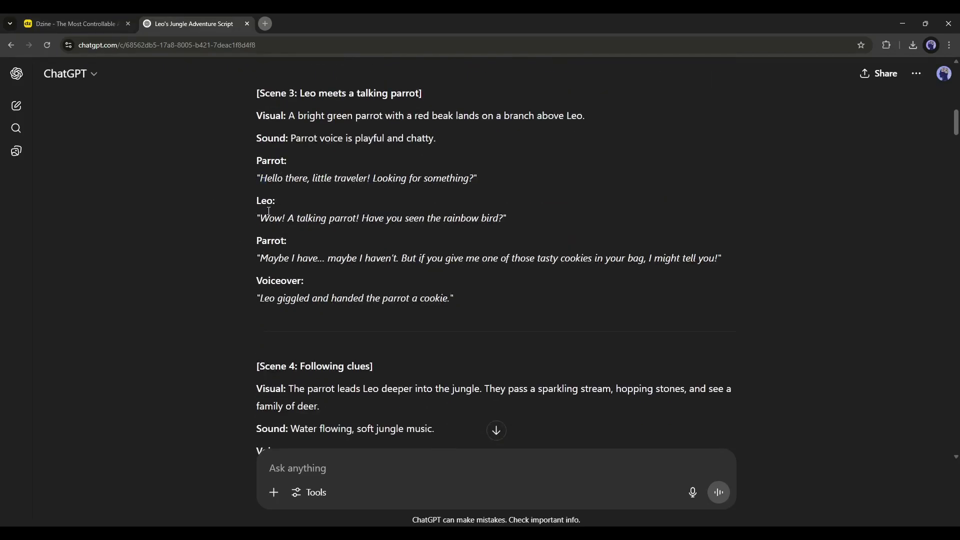
pyautogui.moveTo(260, 218); pyautogui.dragTo(480, 223)
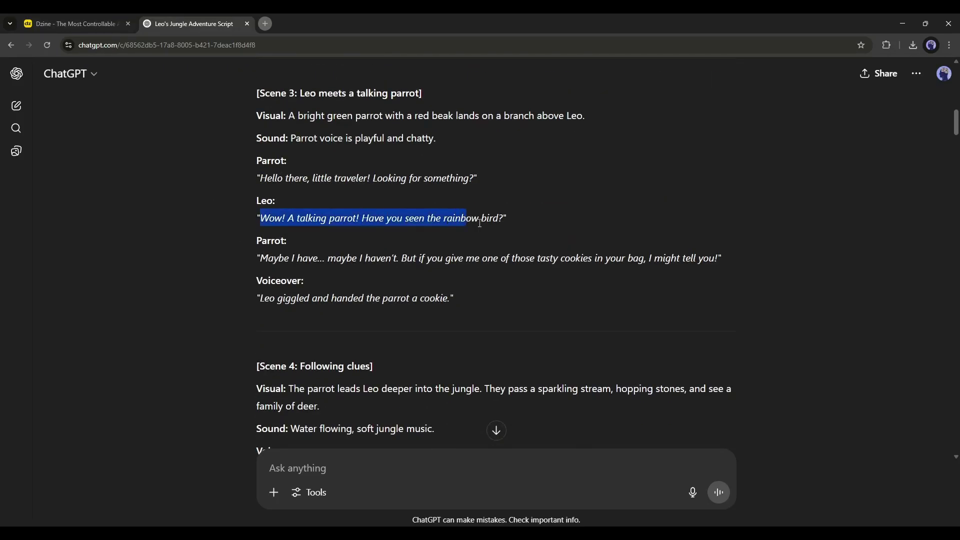
# Step: Scroll Dzine's results to the parrot clips and preview one
pyautogui.click(75, 23)
pyautogui.scroll(-6, 858, 347)
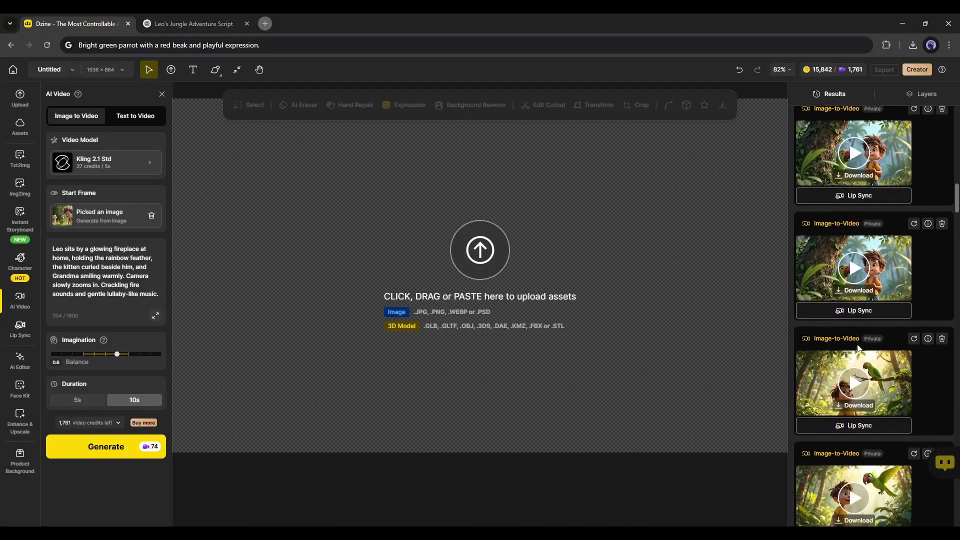
pyautogui.scroll(-1, 859, 347)
pyautogui.click(855, 336)
pyautogui.press('Escape')
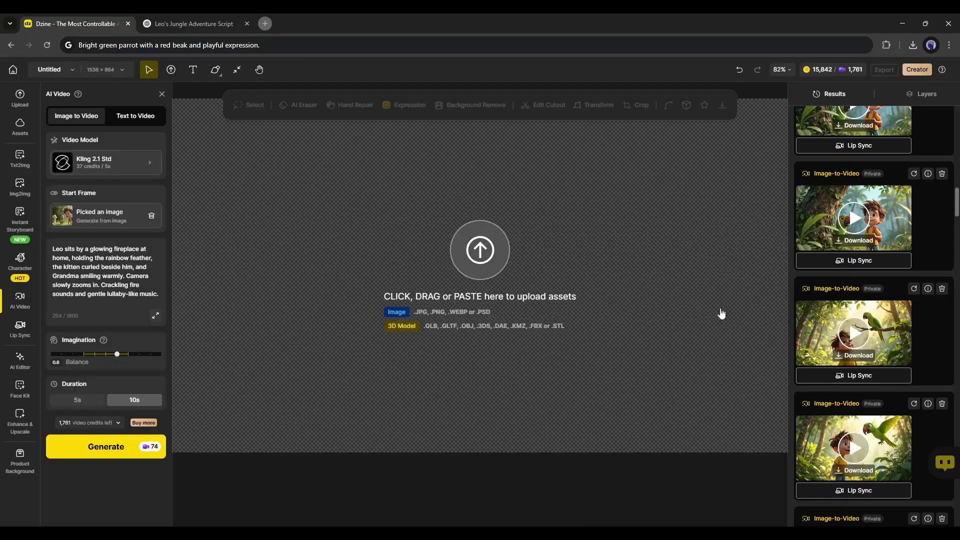
pyautogui.scroll(-2, 855, 351)
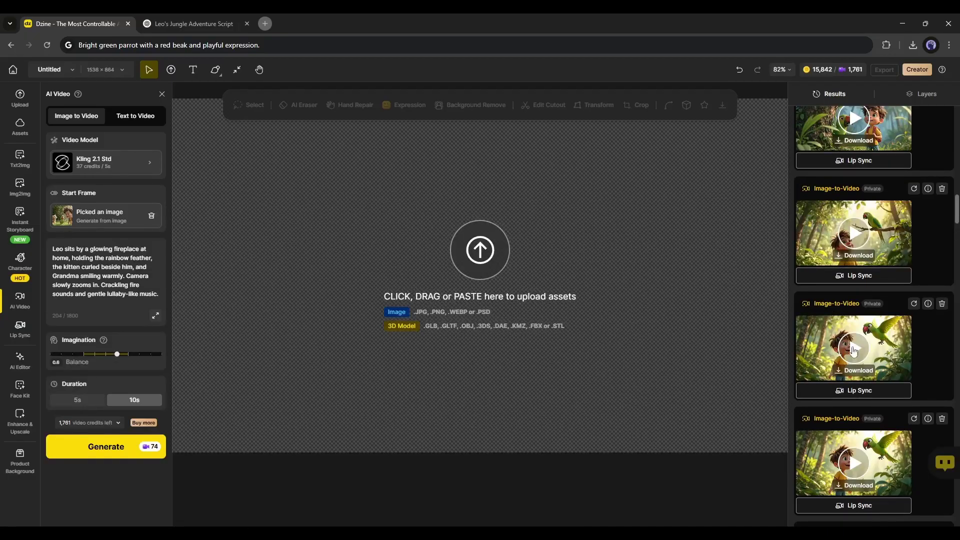
# Step: Send the parrot clip to Lip Sync and choose the Finn voice after trying James and Johnny Kid
pyautogui.click(854, 395)
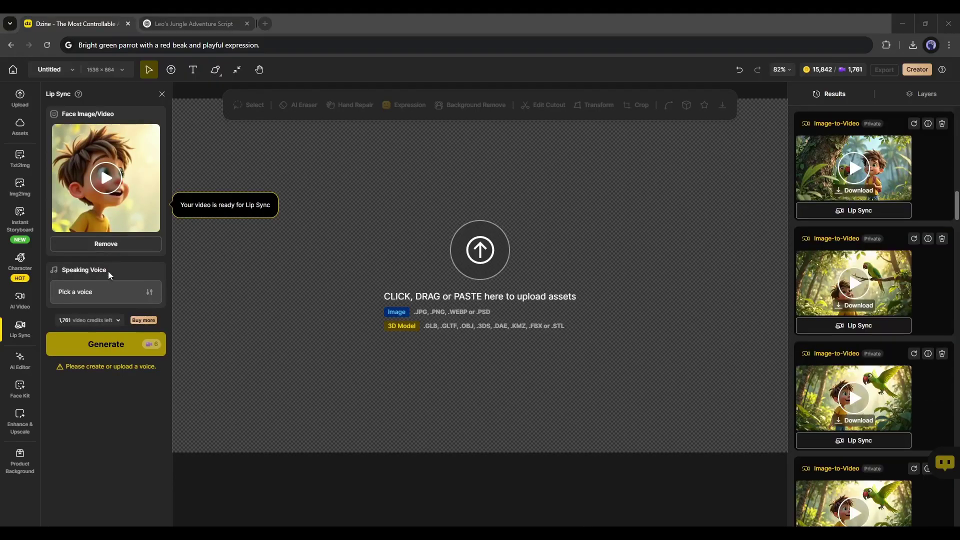
pyautogui.click(108, 288)
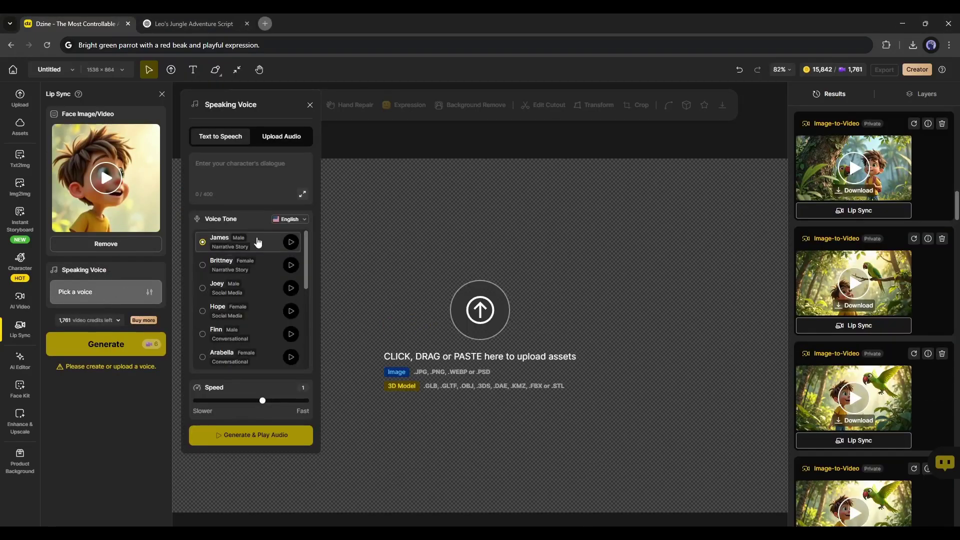
pyautogui.click(290, 243)
pyautogui.scroll(-5, 282, 300)
pyautogui.click(291, 322)
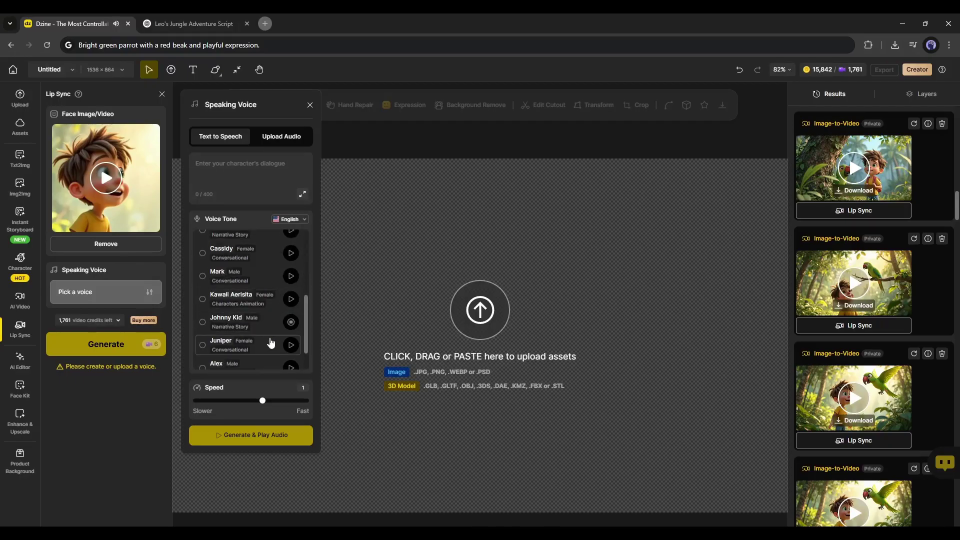
pyautogui.scroll(-1, 258, 350)
pyautogui.scroll(4, 255, 320)
pyautogui.click(254, 305)
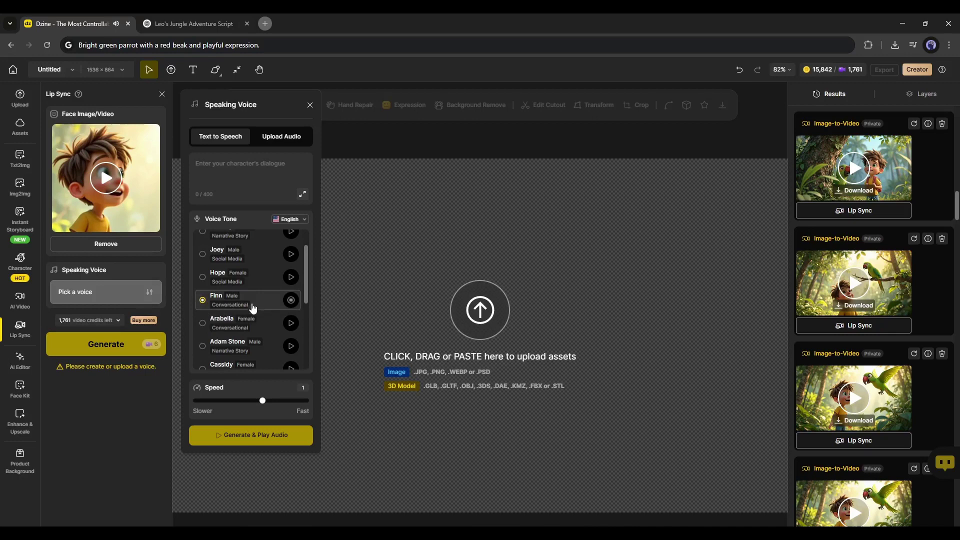
# Step: Voice 'Wow! A talking parrot! Have you seen the rainbow bird?' and start the lip sync
pyautogui.scroll(2, 250, 300)
pyautogui.click(210, 170)
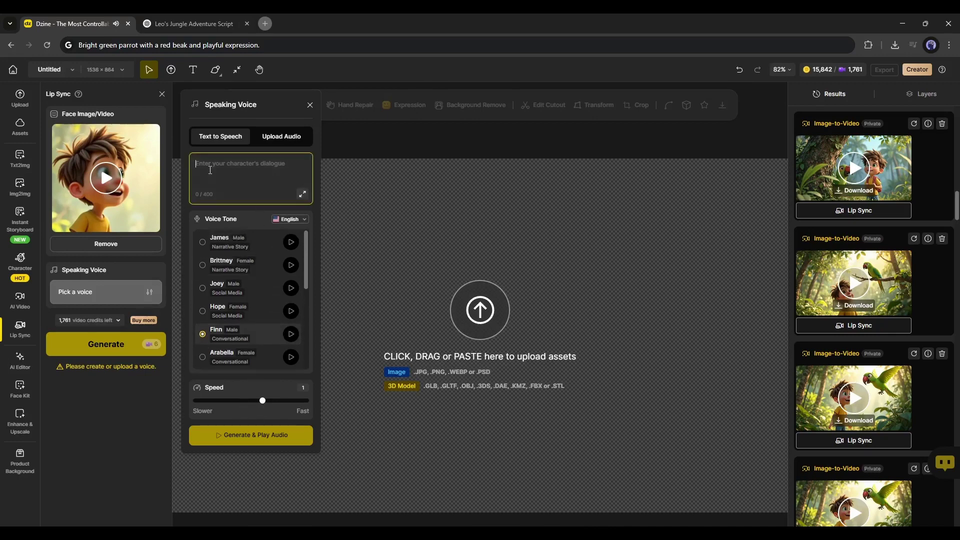
pyautogui.write('Wow! A talking parrot! Have you seen the rainbow bird?')
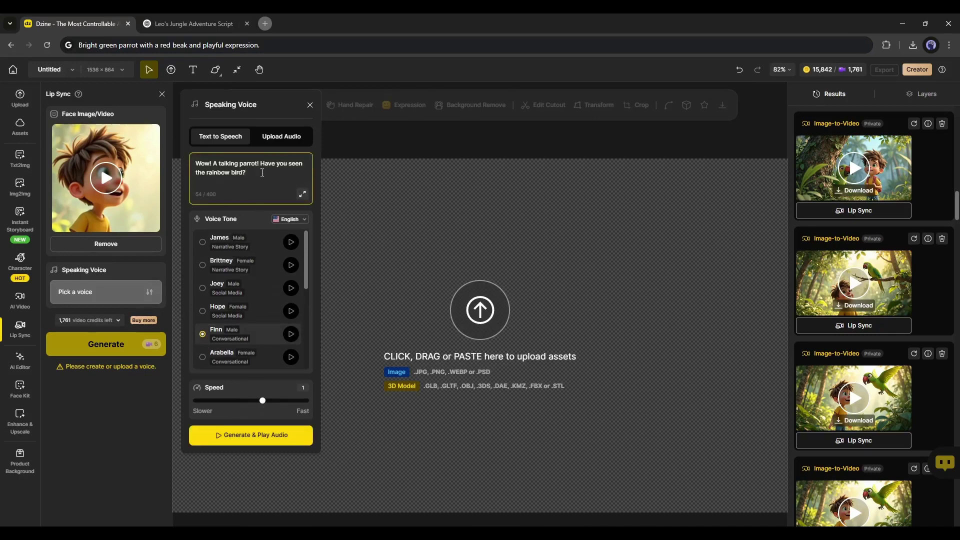
pyautogui.click(223, 436)
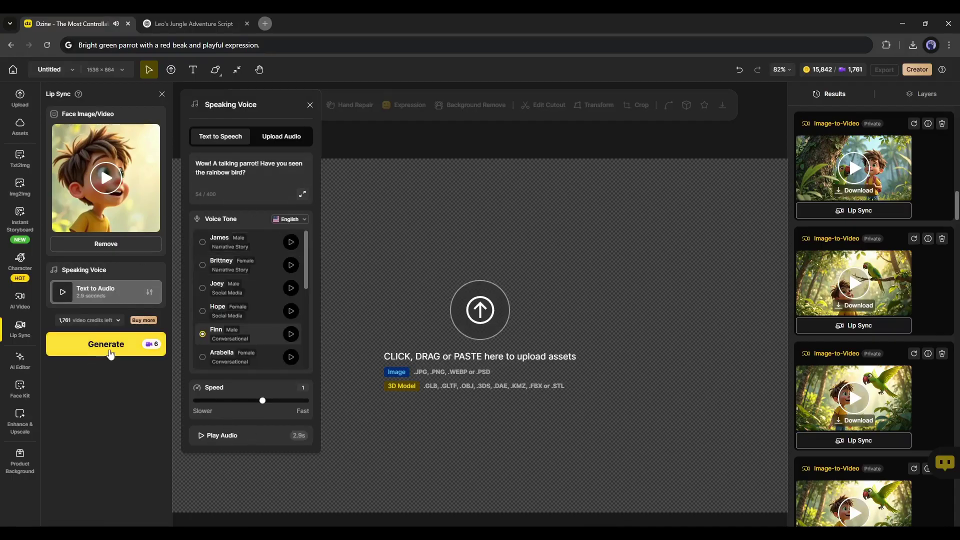
pyautogui.click(109, 351)
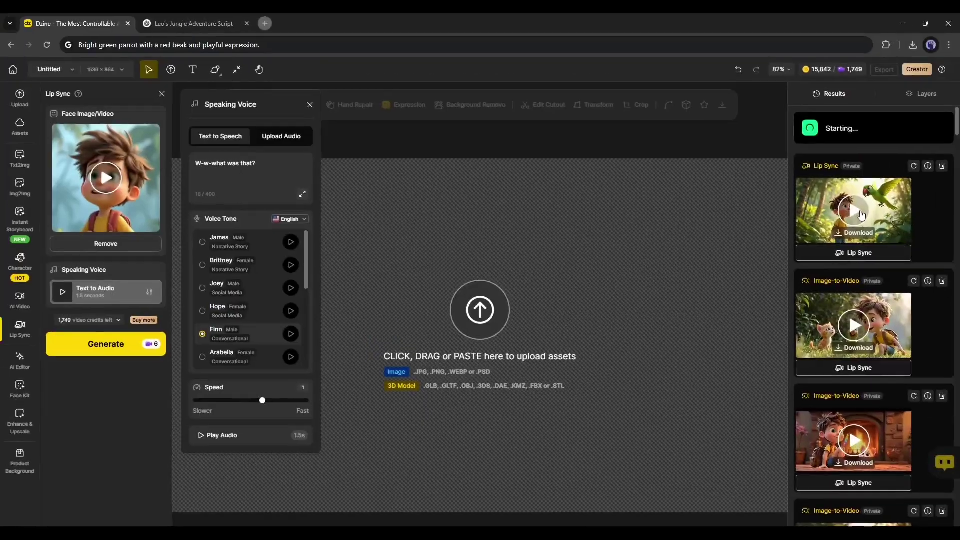
# Step: Preview the finished parrot lip-sync video, then copy 'Aw, you scared me, little one!' into Dzine
pyautogui.click(860, 210)
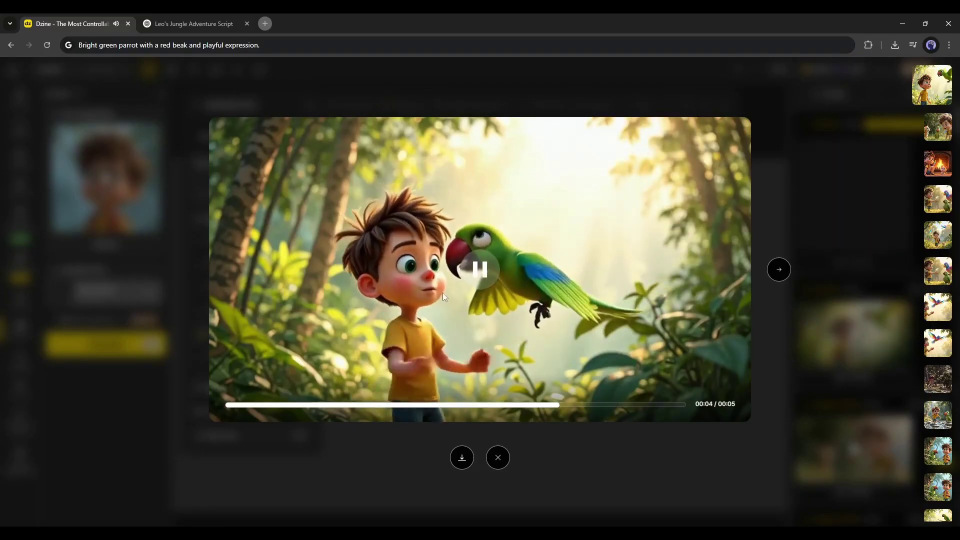
pyautogui.click(104, 196)
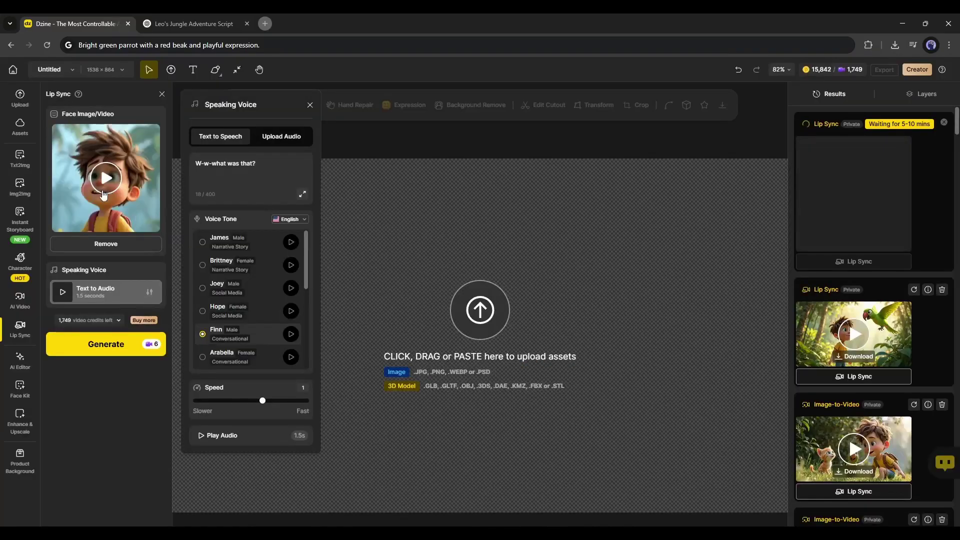
pyautogui.hotkey('ctrl', 'Tab')
pyautogui.moveTo(262, 334); pyautogui.dragTo(389, 336)
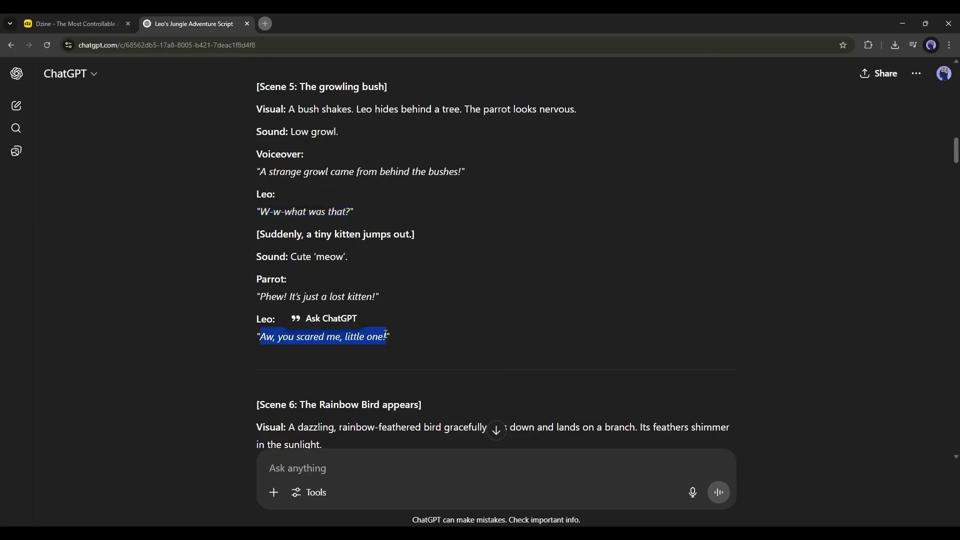
pyautogui.hotkey('ctrl', 'Tab')
pyautogui.click(829, 189)
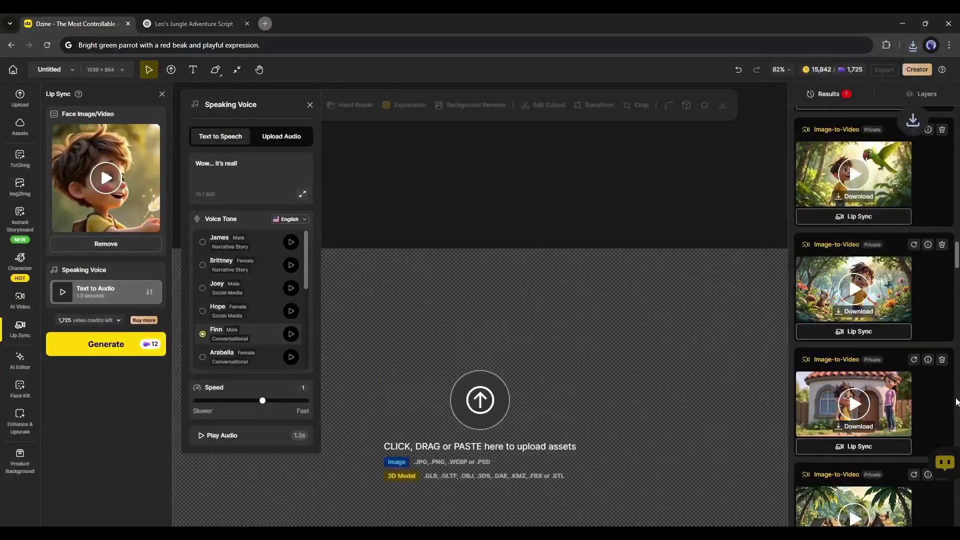
pyautogui.scroll(4, 908, 401)
pyautogui.scroll(-1, 908, 382)
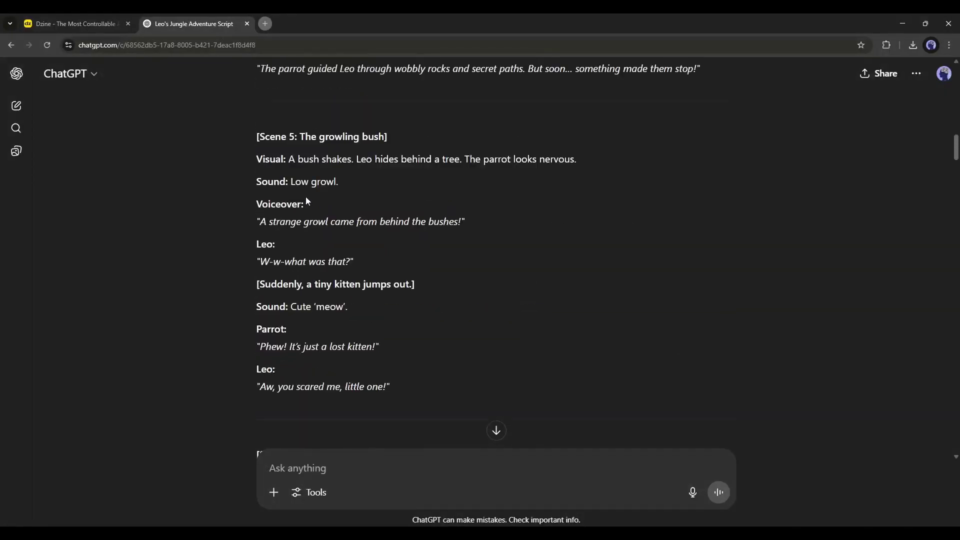
# Step: Scroll through the script and begin selecting the parrot's next dialogue line
pyautogui.scroll(2, 306, 200)
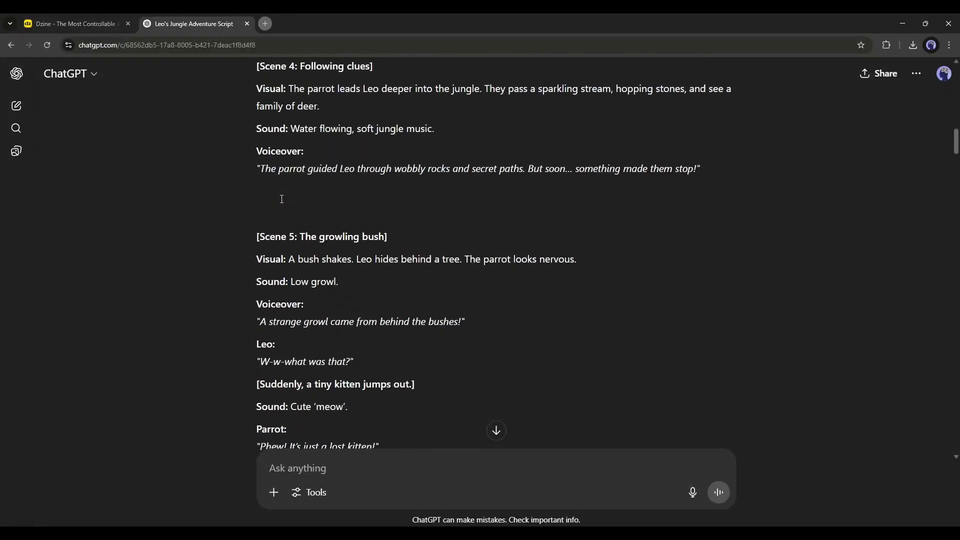
pyautogui.scroll(3, 307, 150)
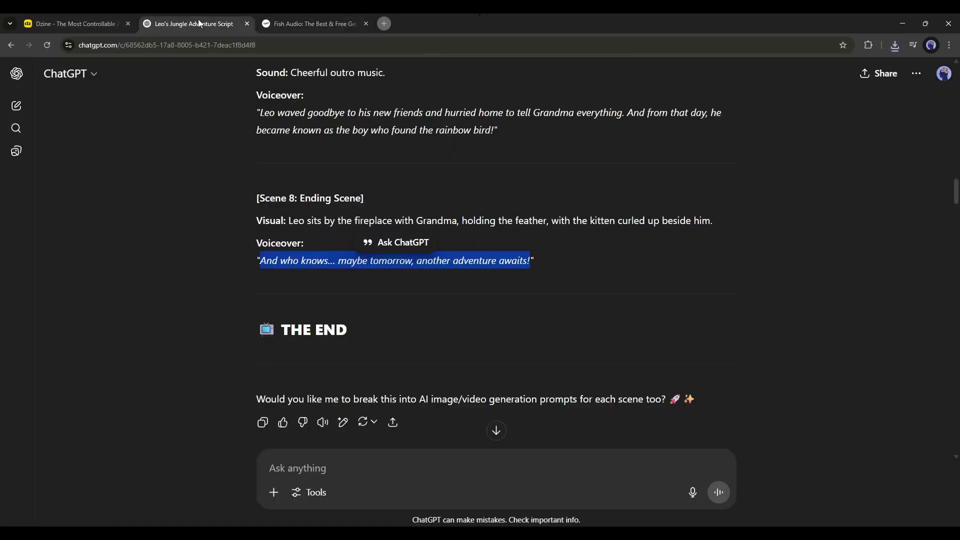
pyautogui.scroll(10, 263, 279)
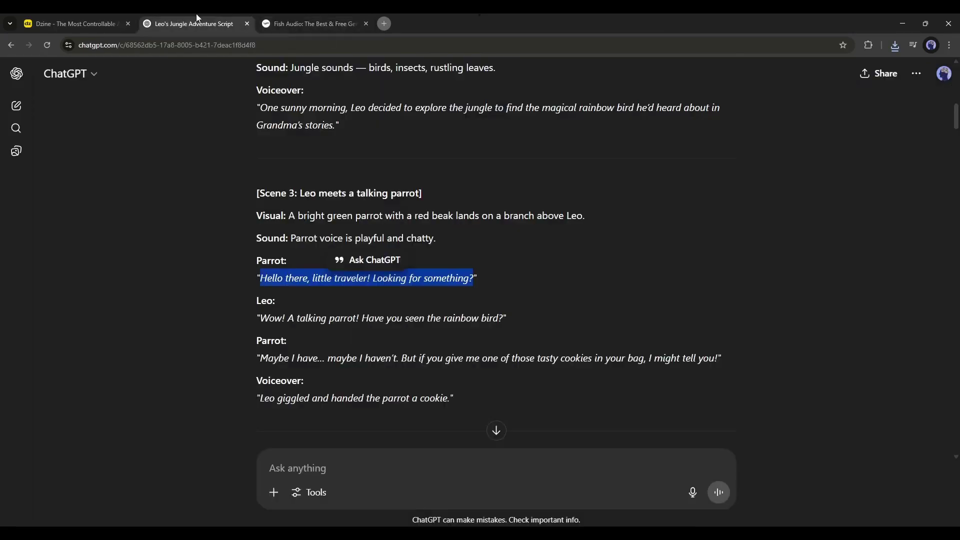
pyautogui.scroll(-1, 280, 300)
pyautogui.moveTo(259, 309); pyautogui.dragTo(286, 309)
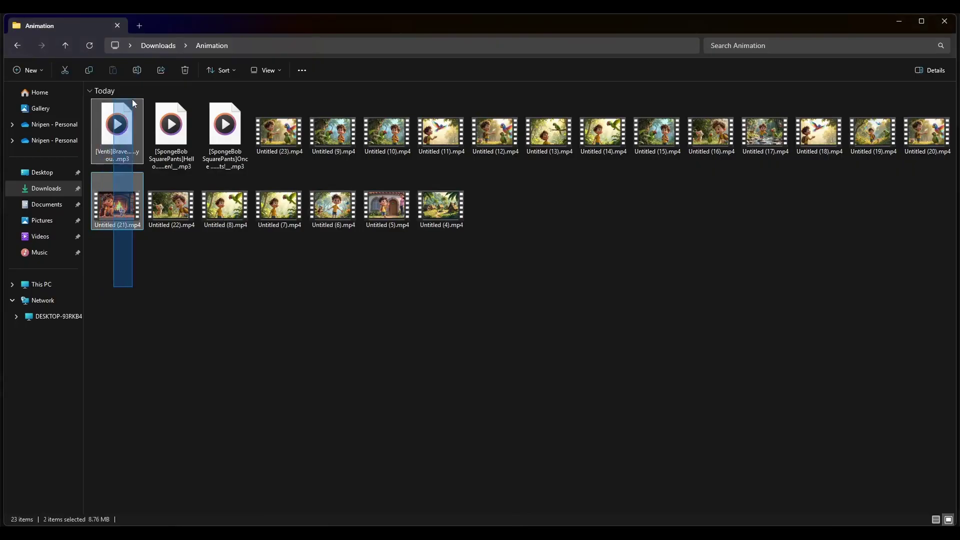
# Step: Select all 23 clips and mp3s in Downloads > Animation and drag them into CapCut's Media panel
pyautogui.moveTo(133, 103); pyautogui.dragTo(950, 100)
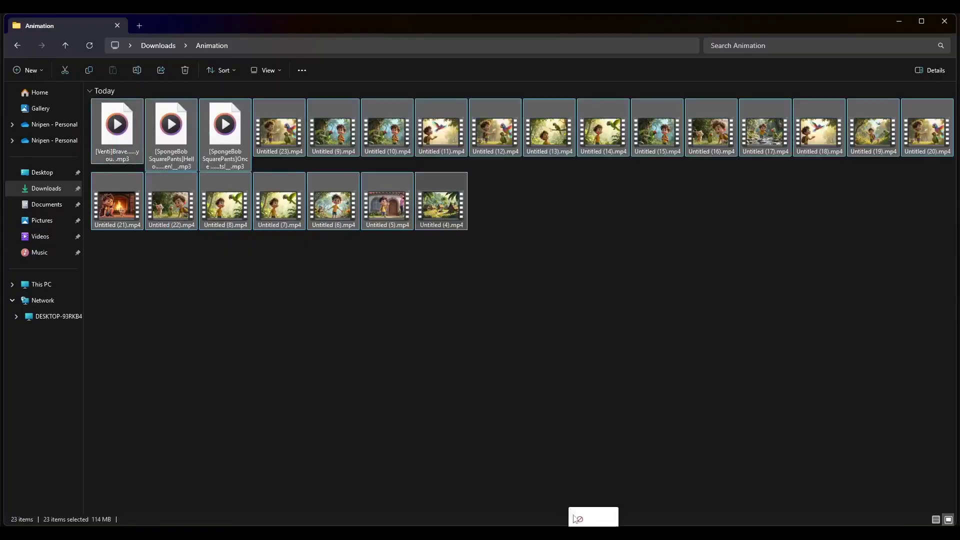
pyautogui.moveTo(592, 521); pyautogui.dragTo(256, 246)
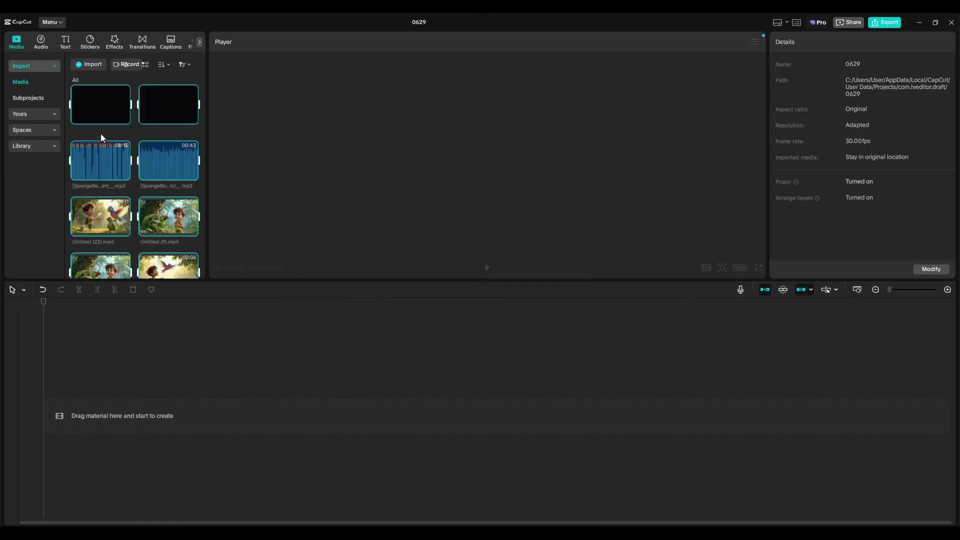
# Step: Place the first jungle clips on the timeline and slow the Untitled (7) clip to 0.40x
pyautogui.moveTo(125, 118); pyautogui.dragTo(155, 417)
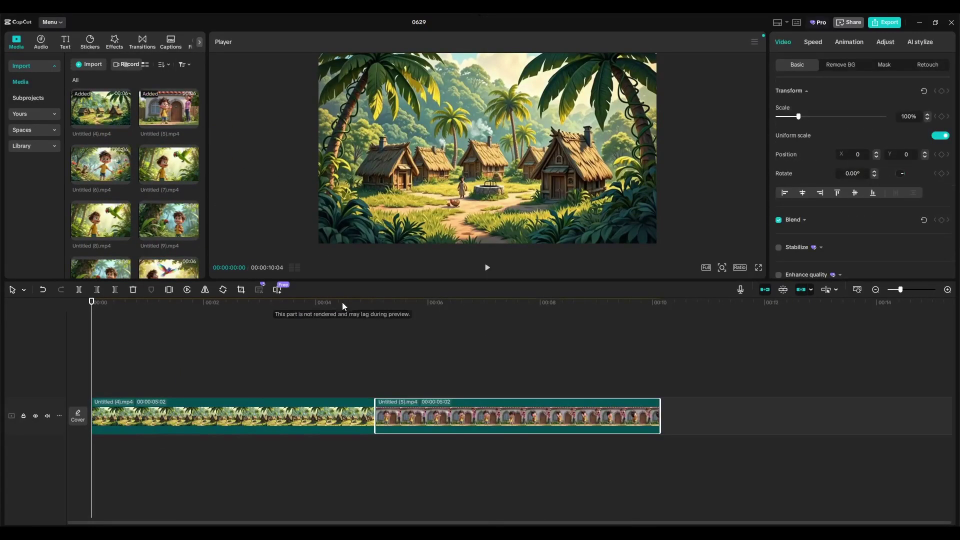
pyautogui.click(620, 321)
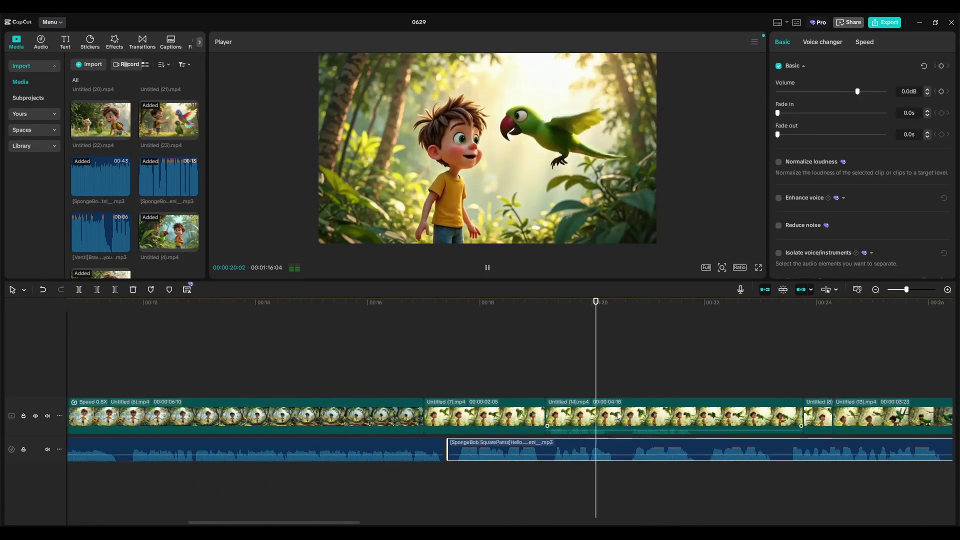
pyautogui.click(946, 108)
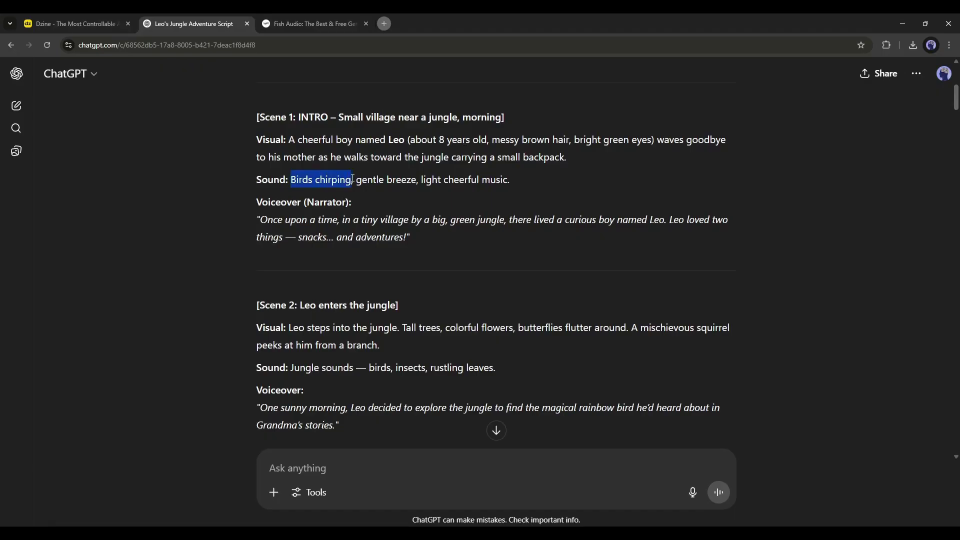
# Step: Add the Morning_bird chirping sound effect from the audio library and play it back
pyautogui.hotkey('alt', 'Tab')
pyautogui.click(50, 46)
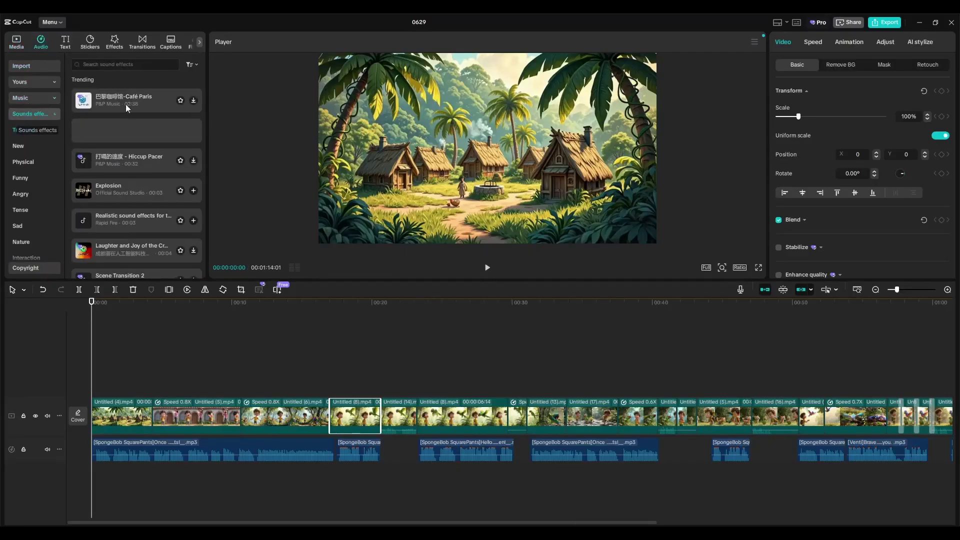
pyautogui.press('Return')
pyautogui.click(194, 89)
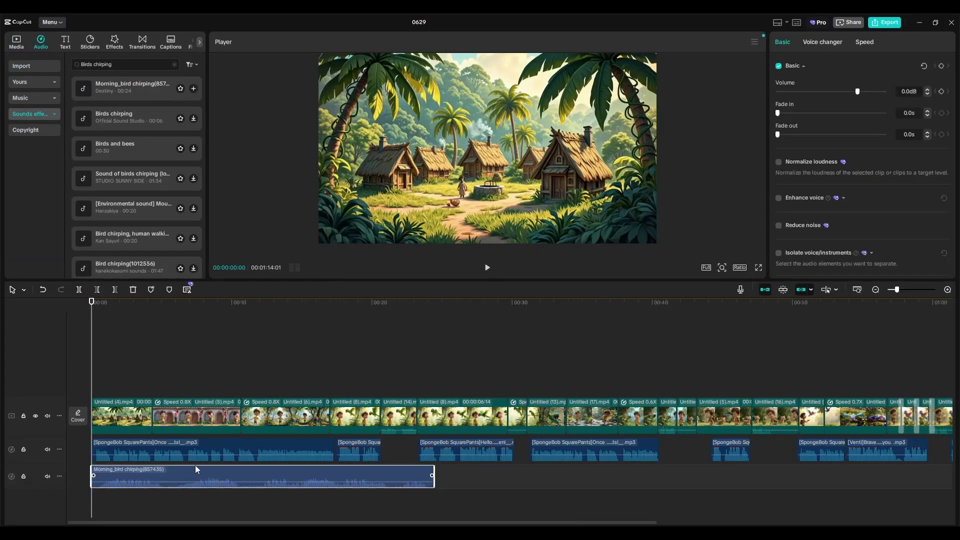
pyautogui.press('space')
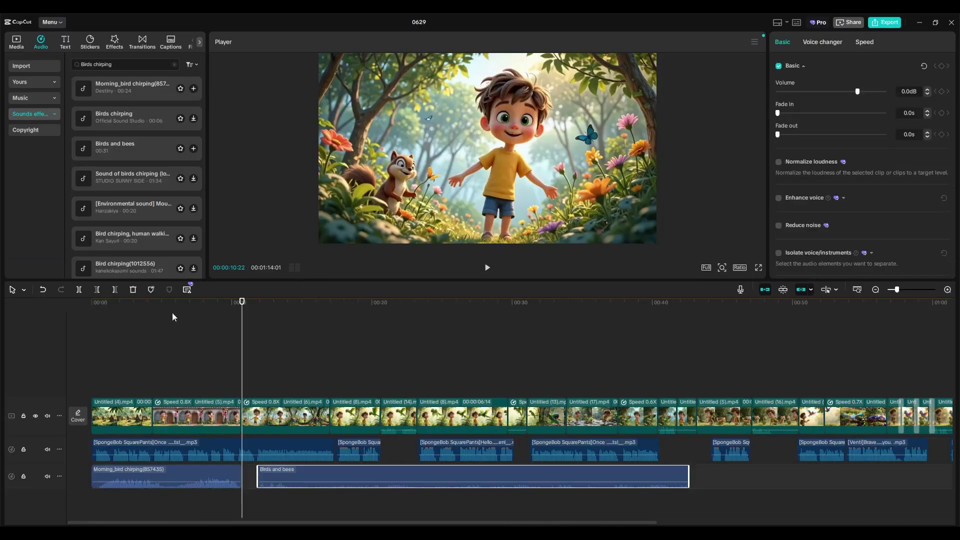
pyautogui.hotkey('alt', 'Tab')
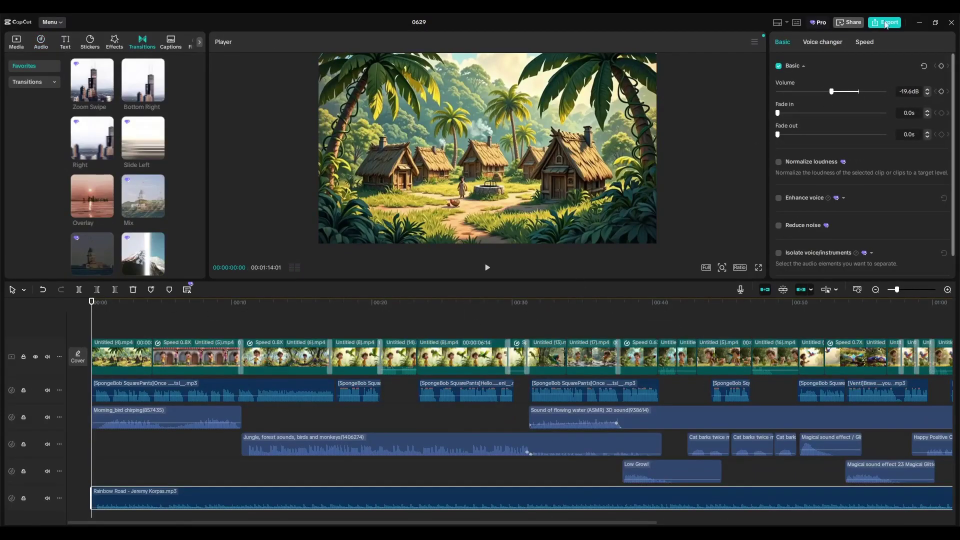
# Step: Export the video as 'Leo 3D' at 1080P mp4
pyautogui.click(887, 24)
pyautogui.write('Leo 3D')
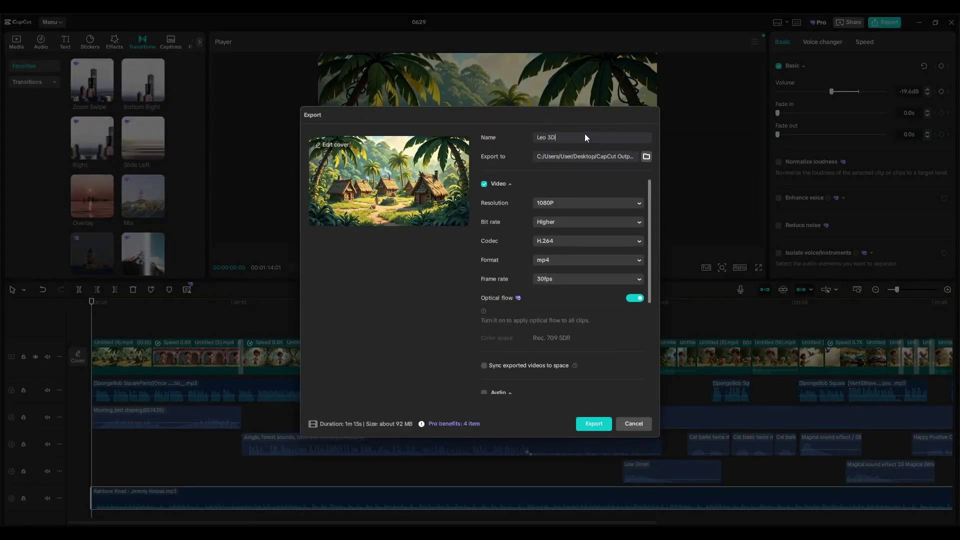
pyautogui.press('Return')
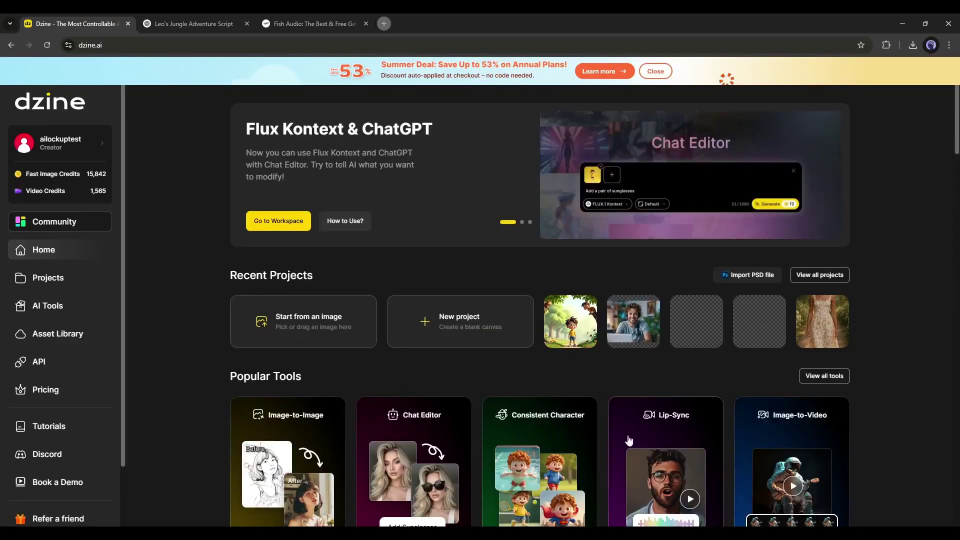
pyautogui.scroll(-15, 368, 198)
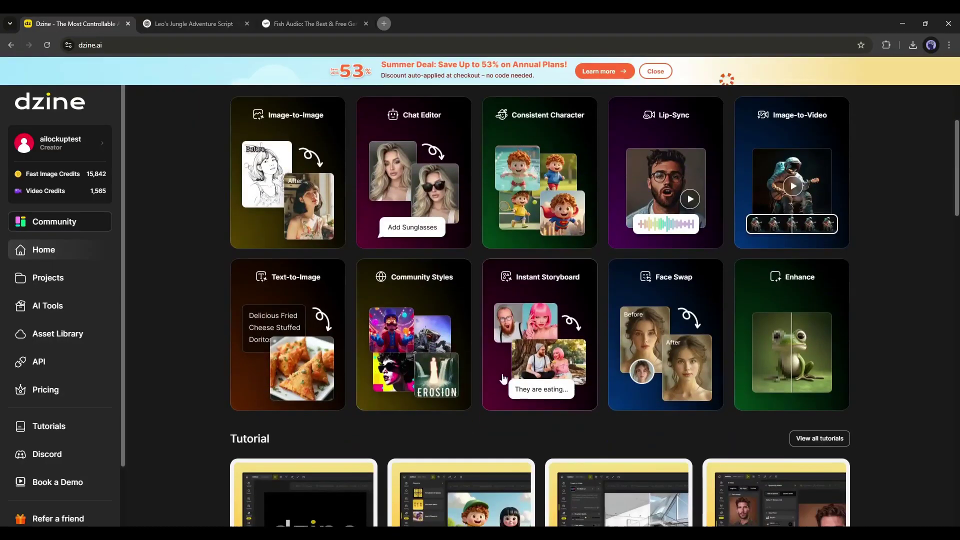
pyautogui.scroll(-18, 798, 388)
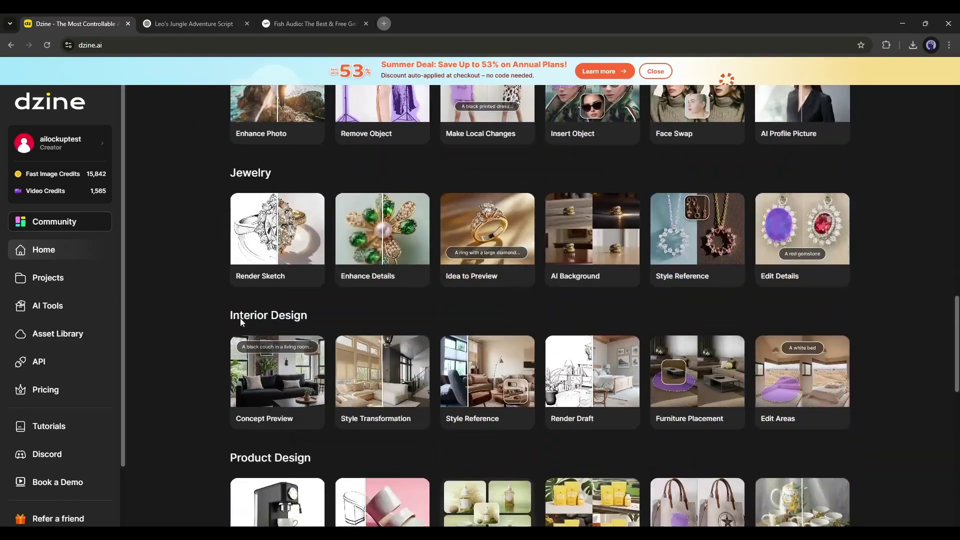
pyautogui.scroll(-4, 625, 387)
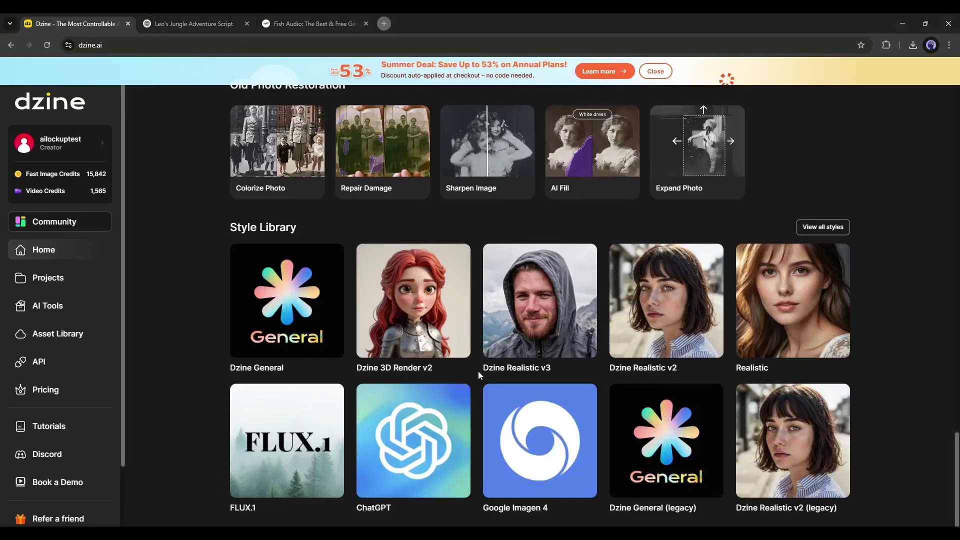
pyautogui.scroll(20, 478, 371)
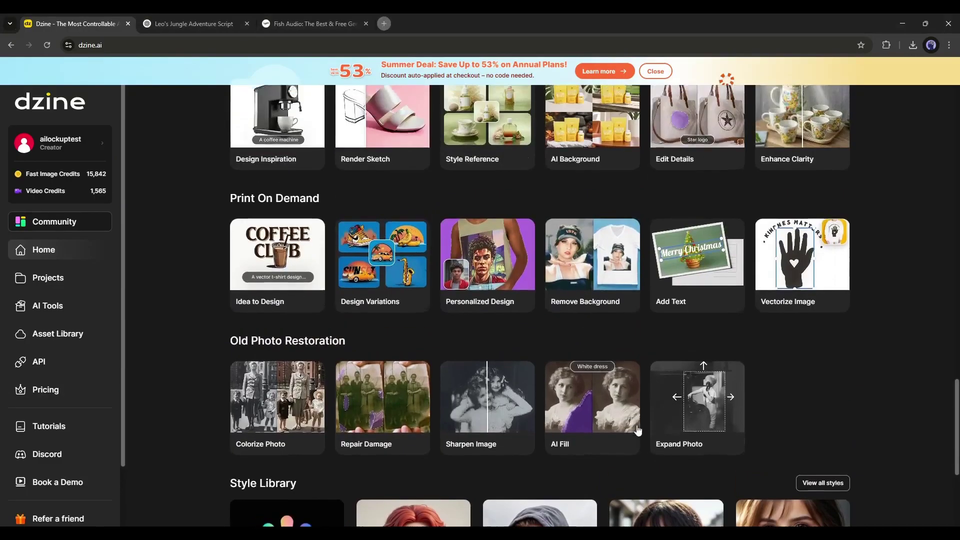
pyautogui.scroll(-20, 455, 358)
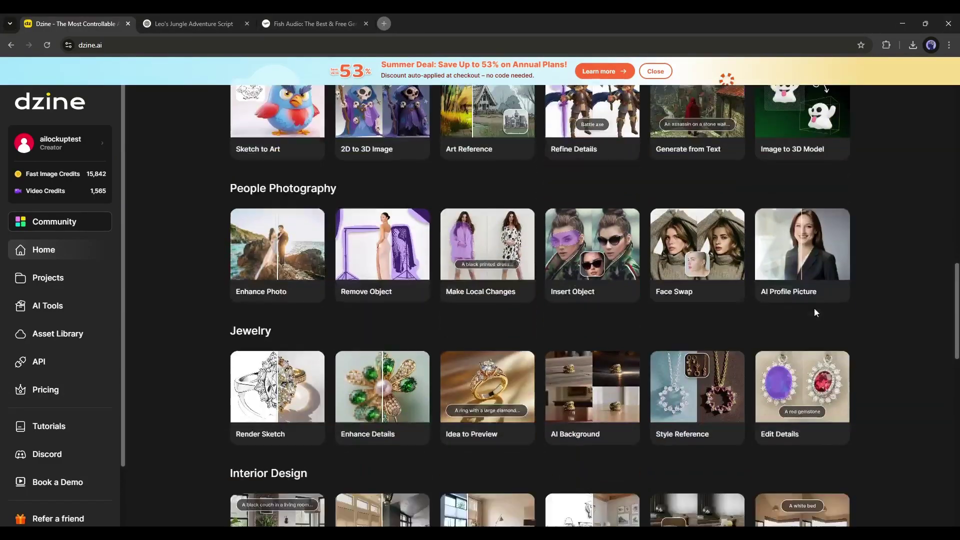
pyautogui.scroll(-3, 335, 331)
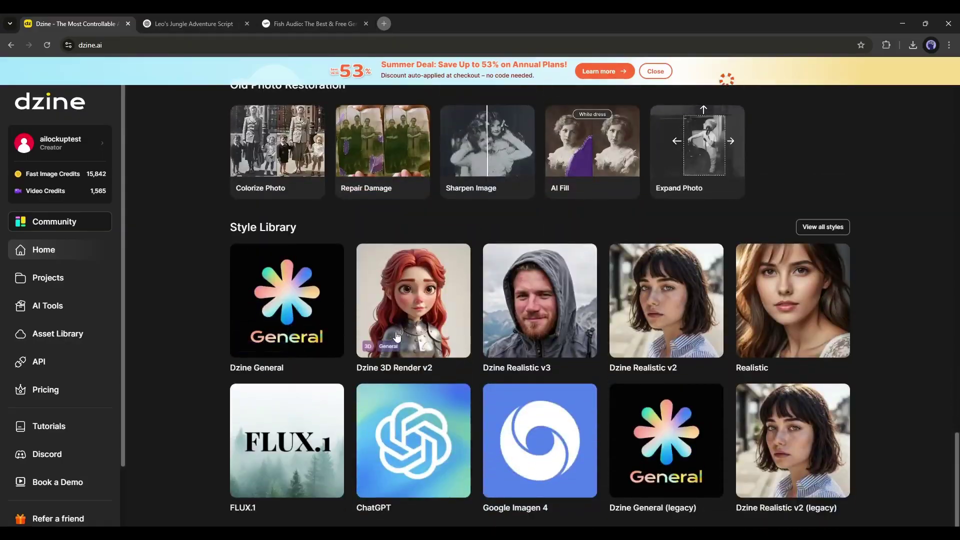